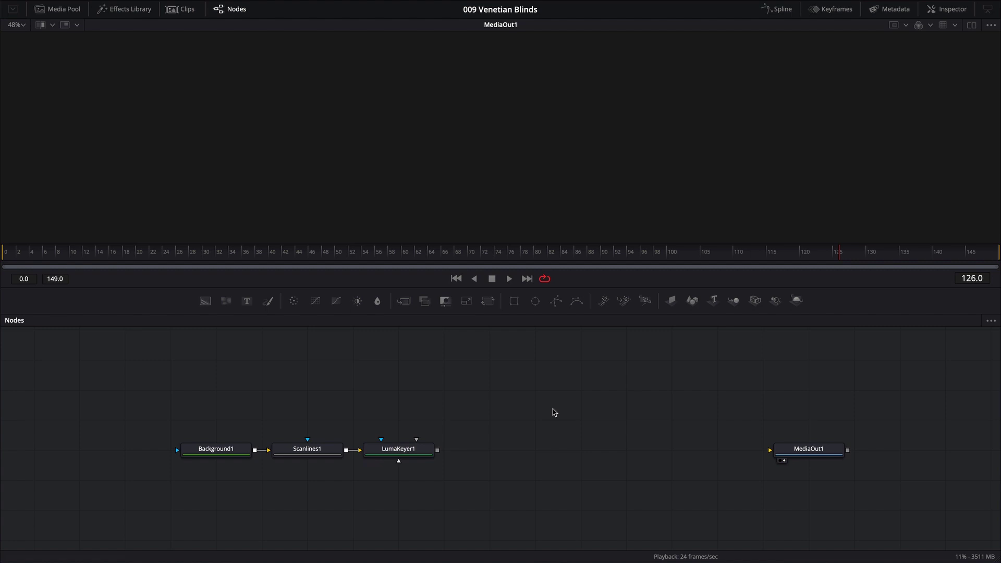
Add the first of the two listed Scanlines tools above the existing node chain and rename it top_scanline.
key("shift+space")
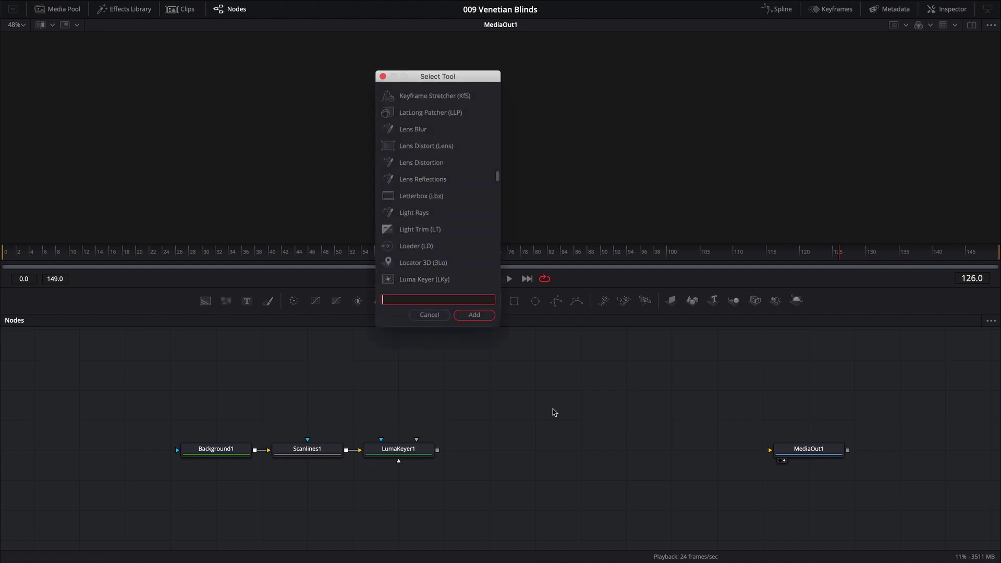
type("scanlines")
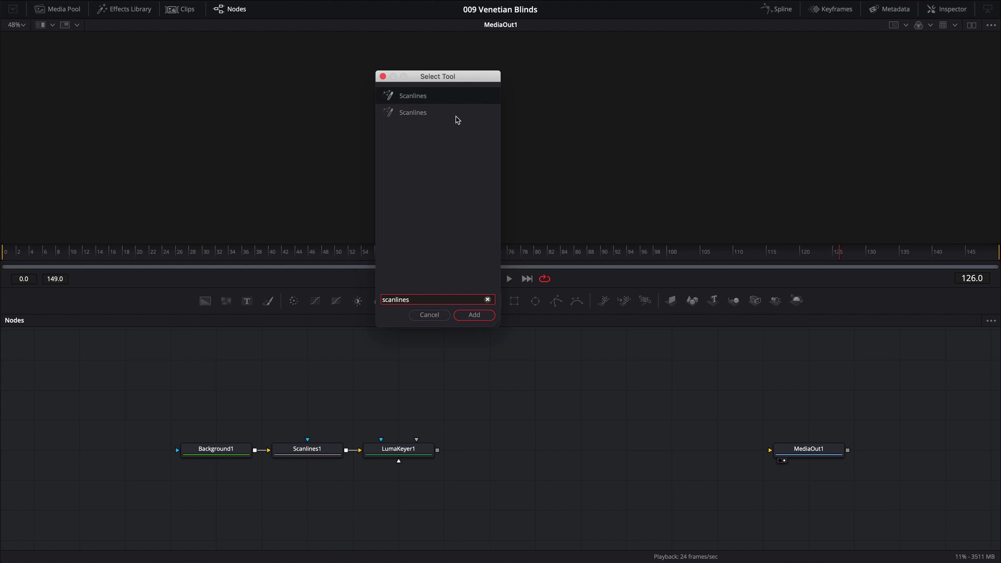
key("Up")
left_click(487, 317)
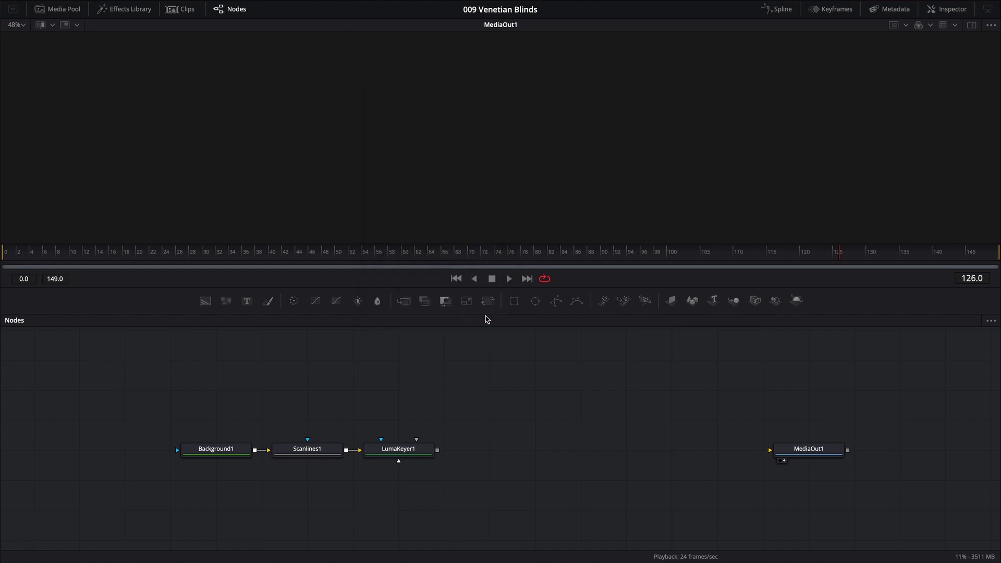
left_click_drag(559, 424, 606, 394)
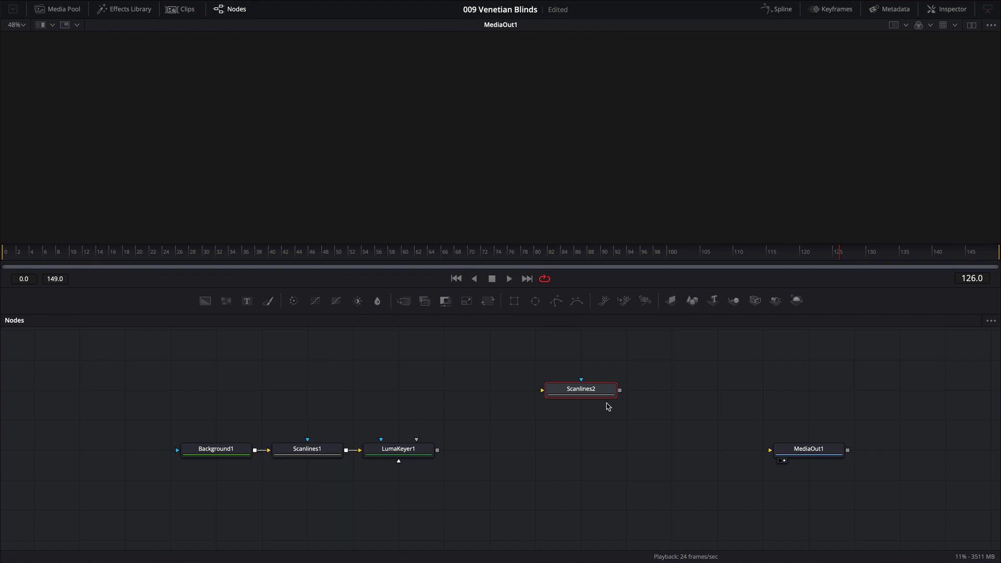
key("F2")
key("BackSpace")
type("top_scanline")
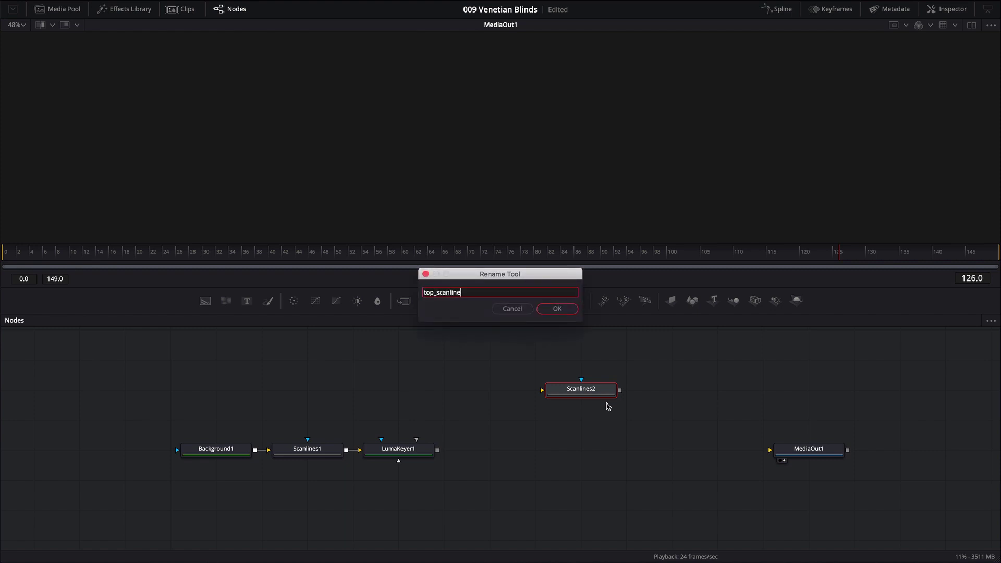
key("Return")
Add the second listed Scanlines tool below the top_scanline node and rename it bot_scanline.
left_click(601, 426)
key("shift+space")
type("scan")
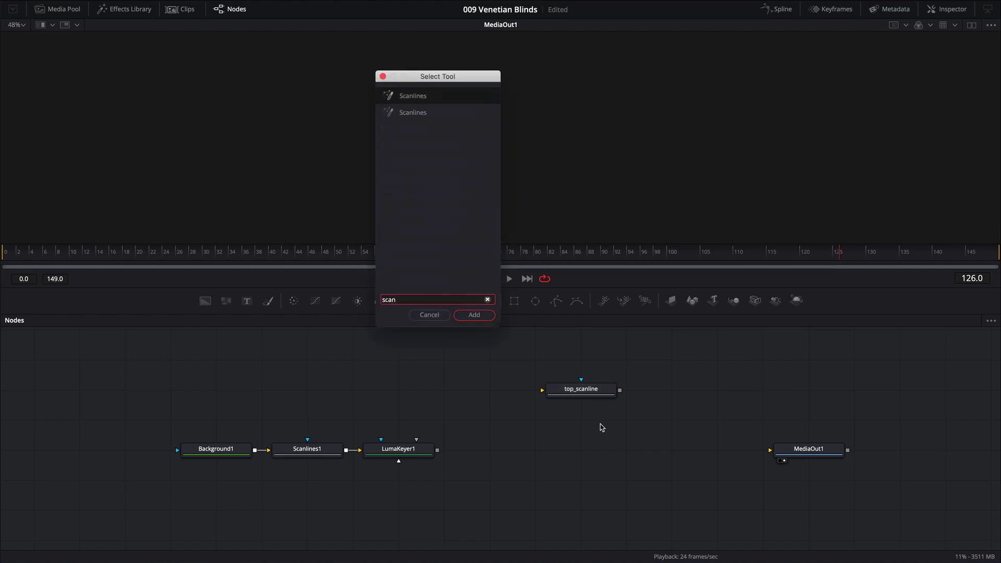
key("Down")
key("Return")
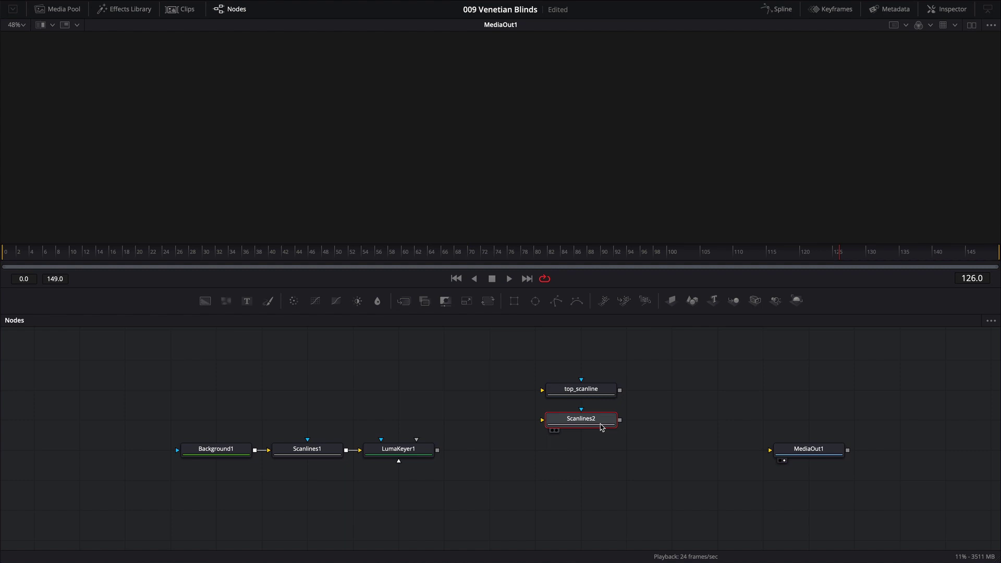
key("F2")
type("bot_scanline")
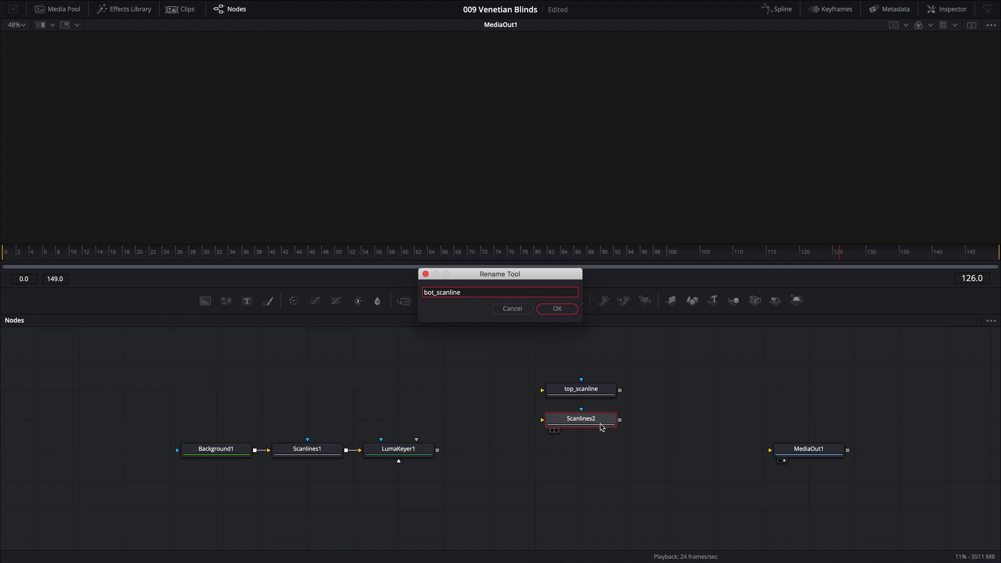
key("Return")
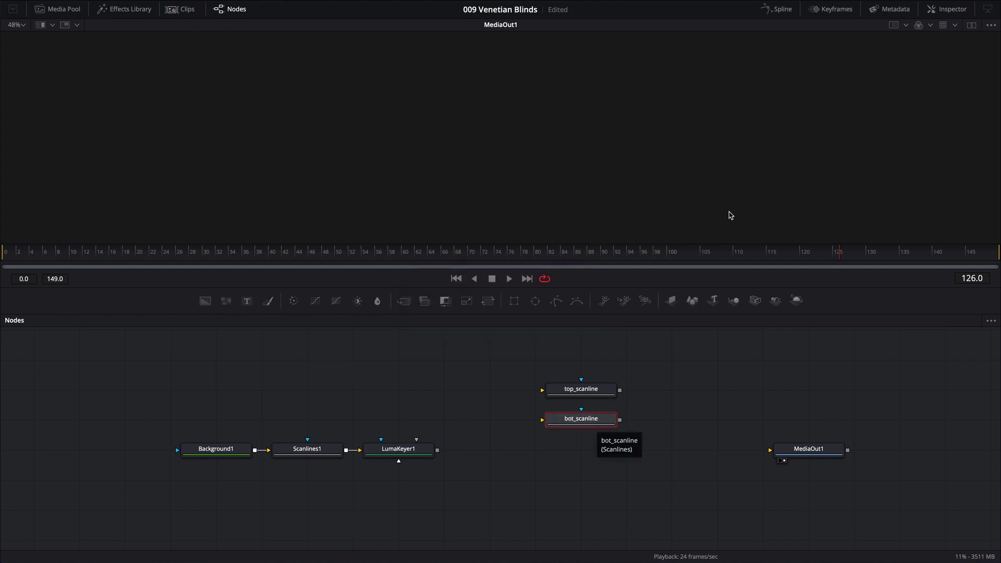
Open the node settings and compare the parameters of top_scanline and bot_scanline.
left_click(946, 9)
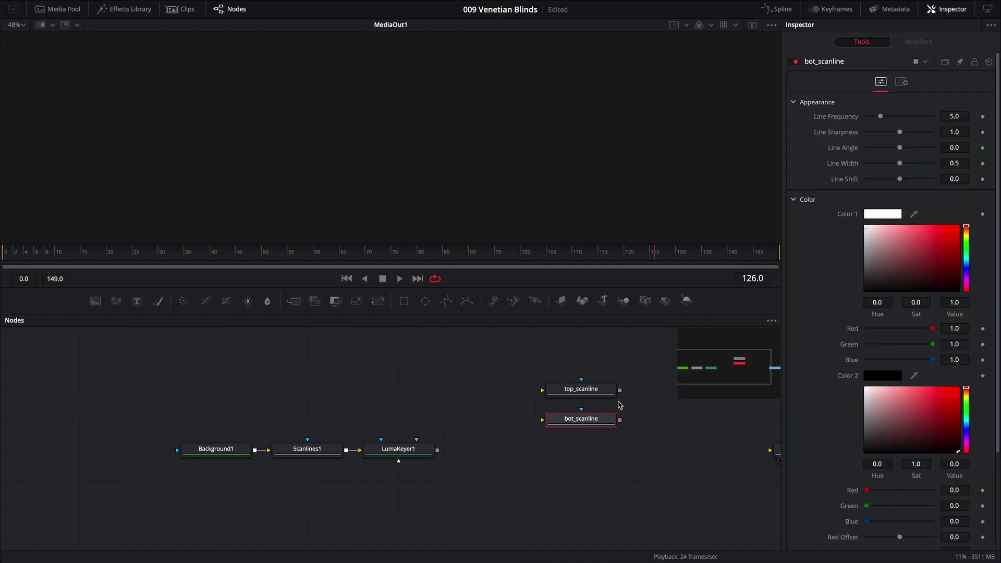
left_click(593, 396)
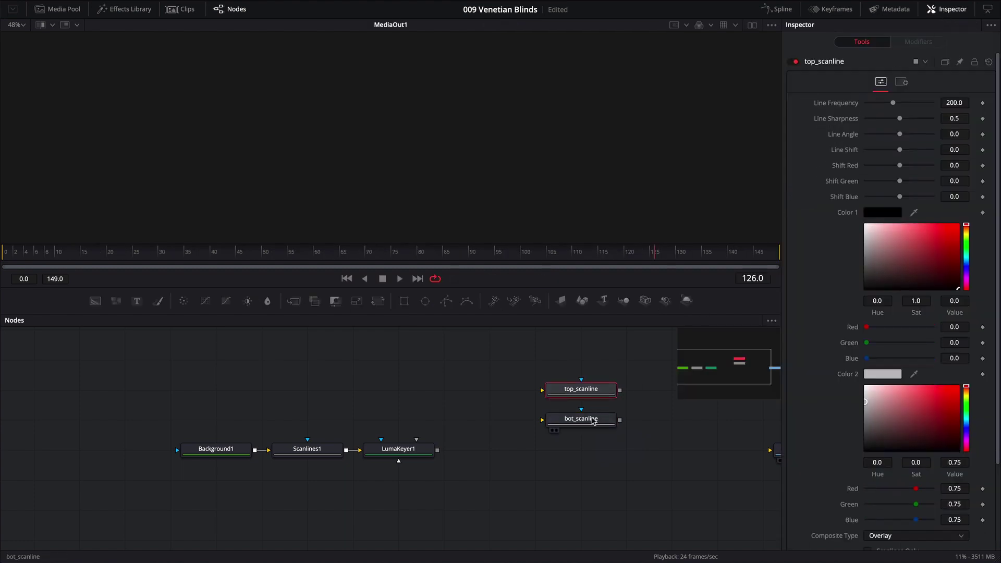
left_click(595, 421)
left_click(594, 391)
left_click(595, 420)
left_click(596, 390)
left_click(597, 421)
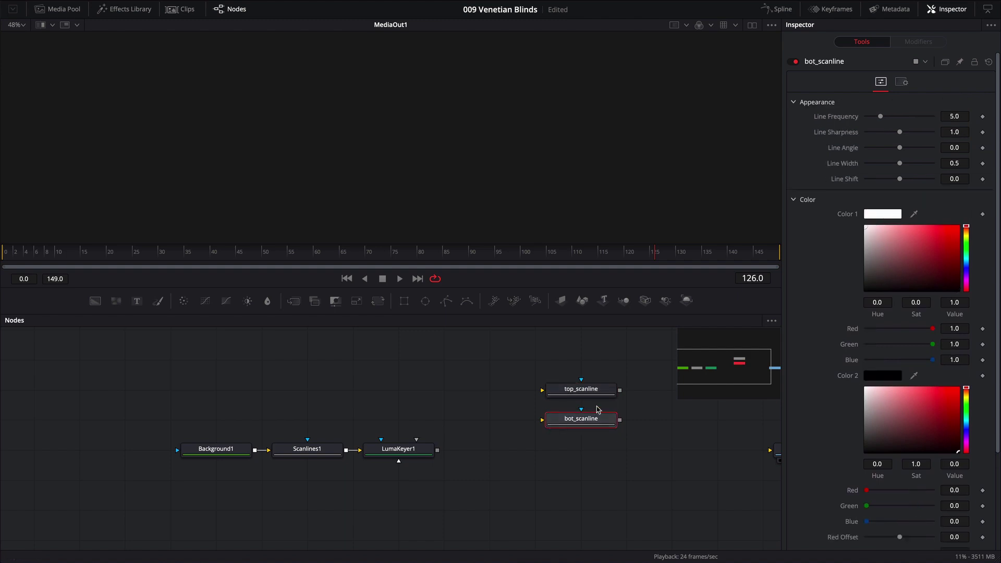
left_click(597, 395)
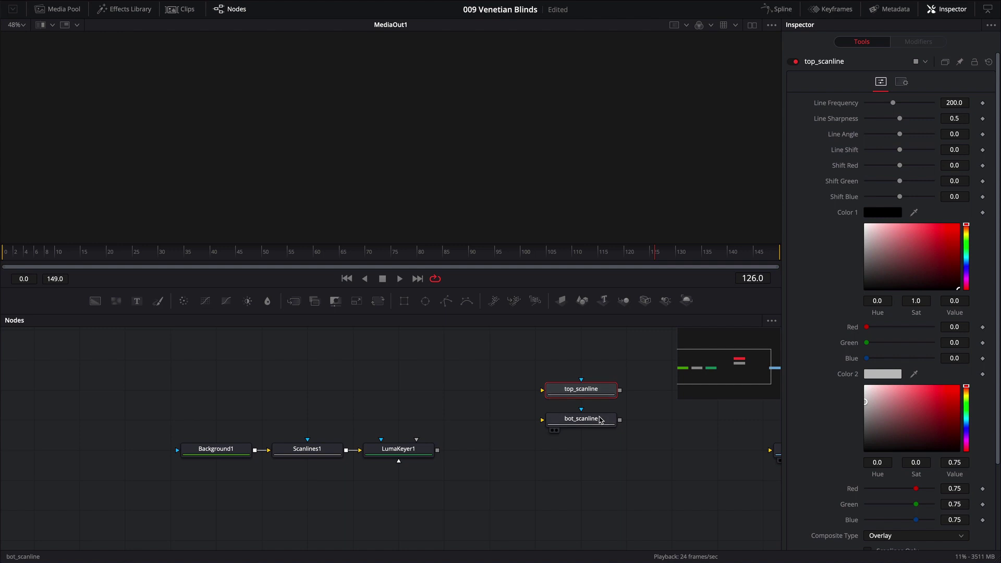
left_click(599, 420)
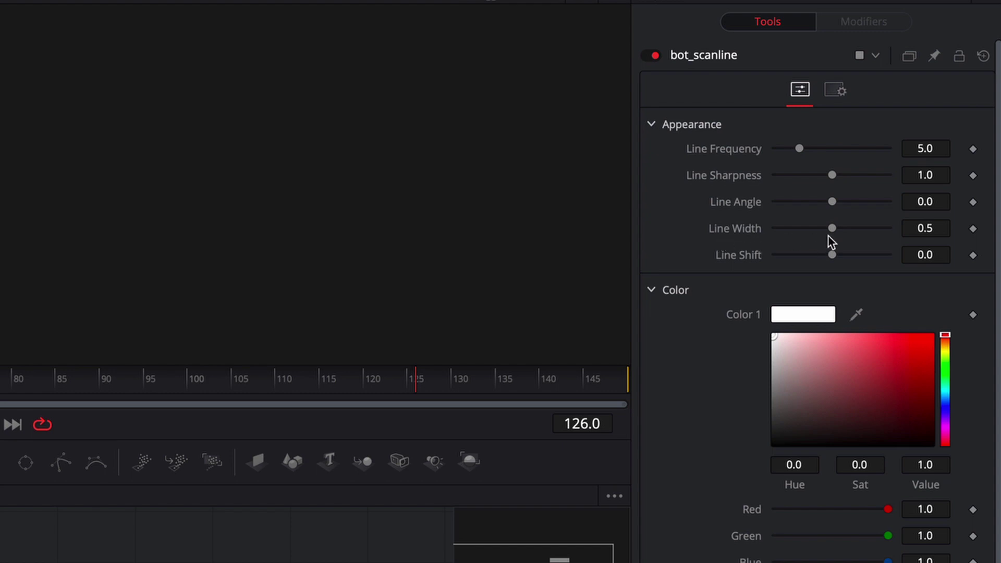
Delete the top_scanline node and the old Background1, Scanlines1 and LumaKeyer1 chain.
left_click(593, 392)
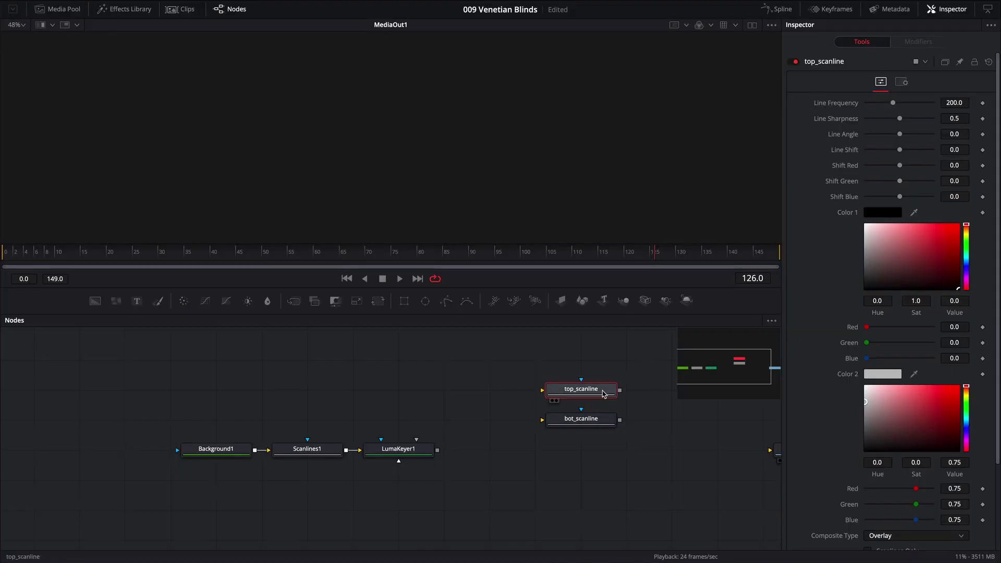
key("Delete")
left_click_drag(480, 380, 226, 496)
key("Delete")
Move the bot_scanline node to where the deleted chain was and show it in the viewer.
left_click_drag(552, 424, 325, 453)
left_click(325, 453)
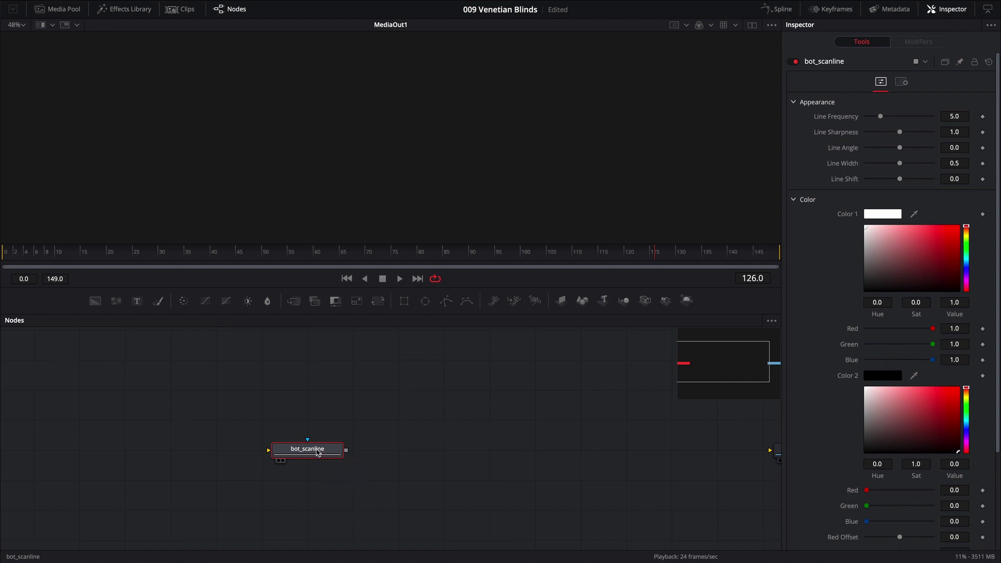
key("1")
left_click_drag(331, 449, 407, 447)
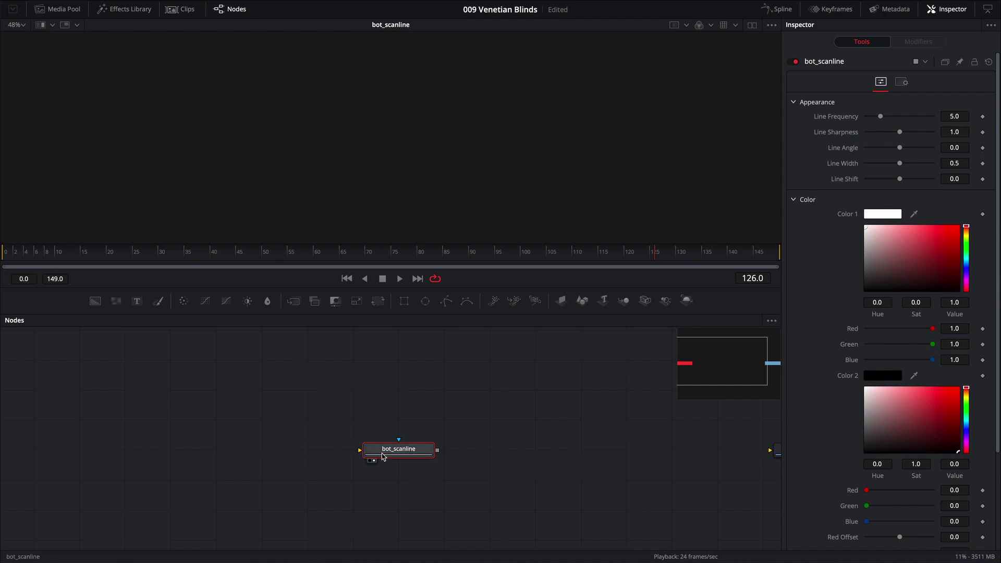
Add a Background node before bot_scanline, connect it to that node's input and fit the image in the viewer.
left_click(248, 458)
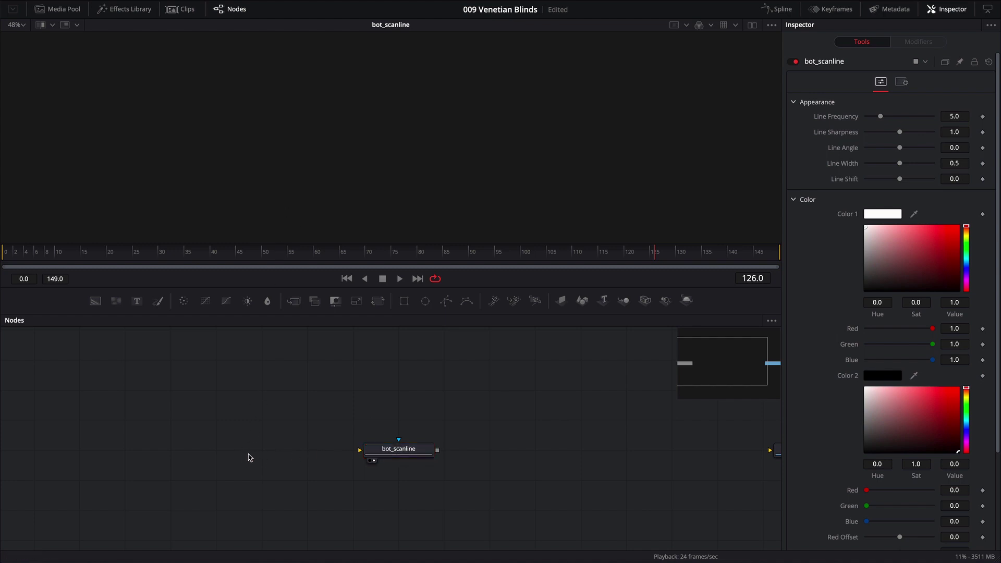
key("shift+space")
type("bg")
key("Return")
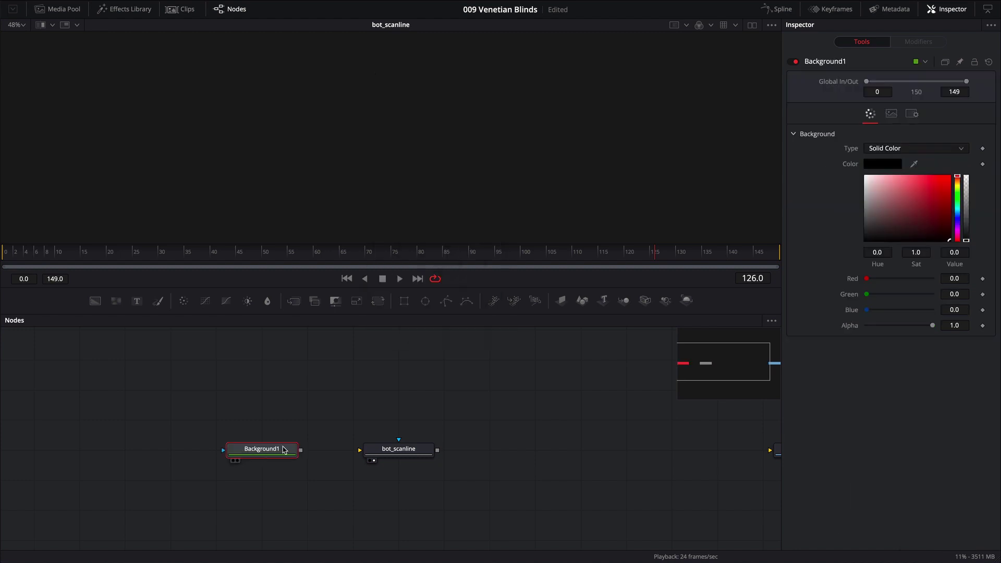
left_click_drag(301, 450, 387, 419)
key("ctrl+z")
key("ctrl+f")
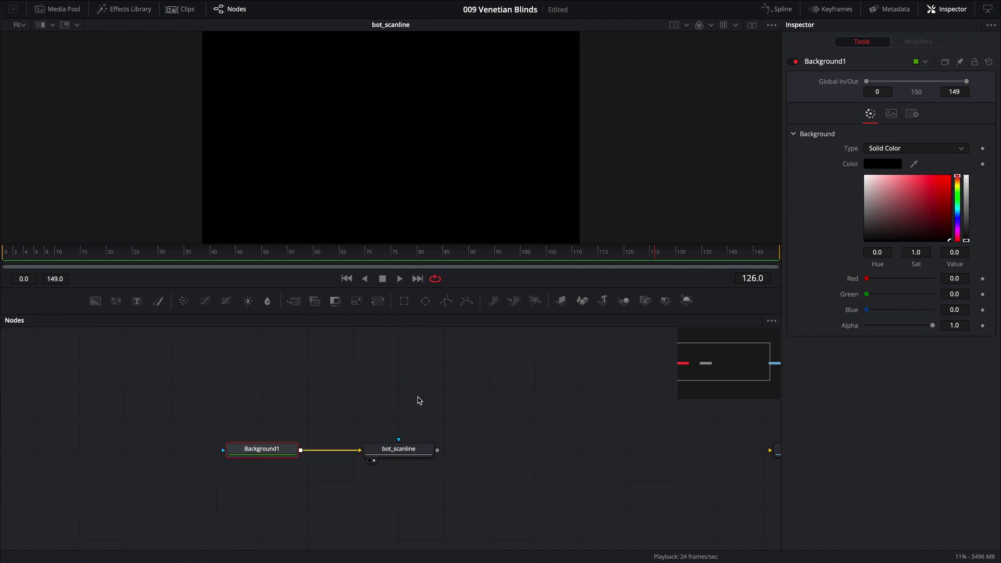
Set the Composite Type of the bot_scanline node to Normal.
left_click(402, 455)
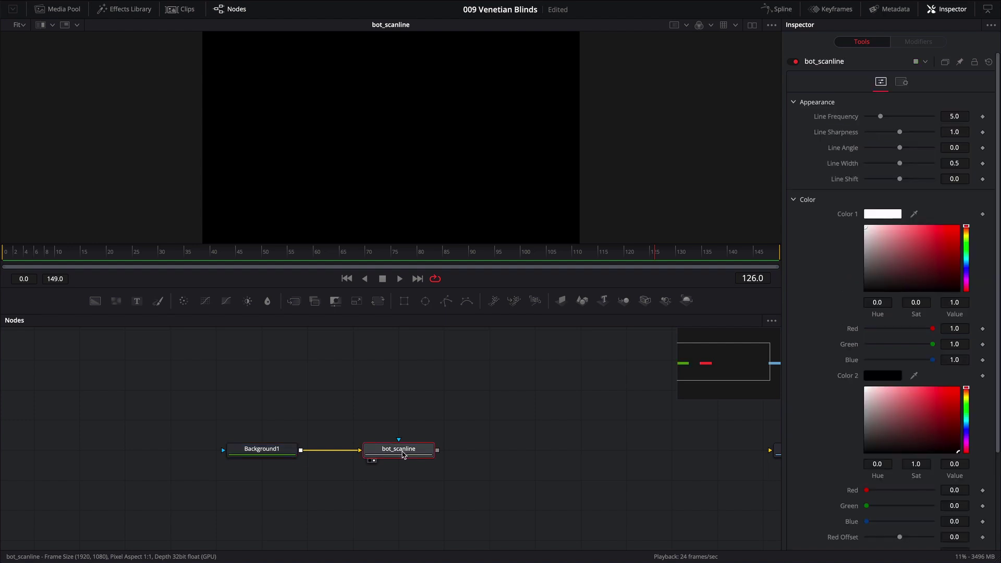
scroll(855, 298, "down", 5)
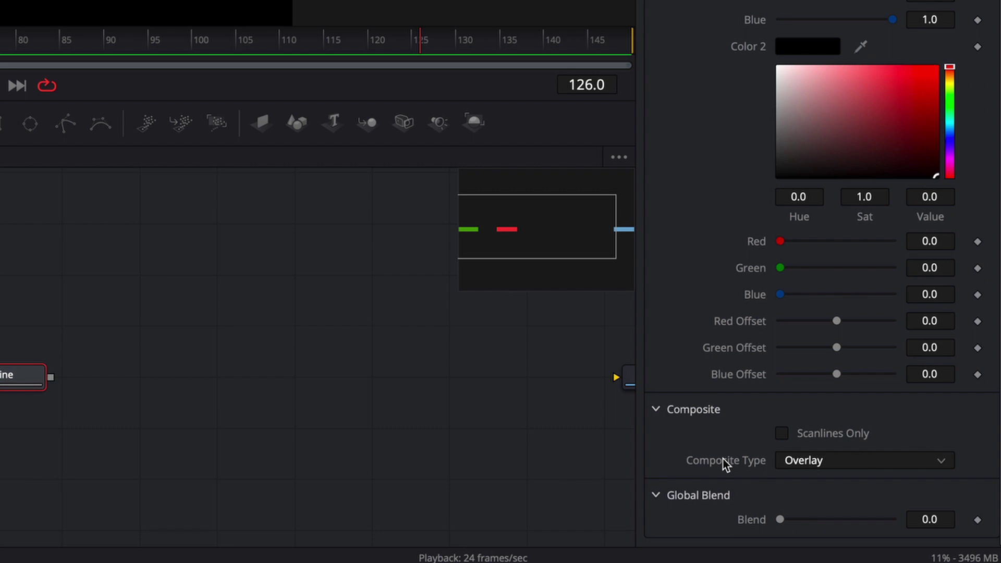
left_click(828, 459)
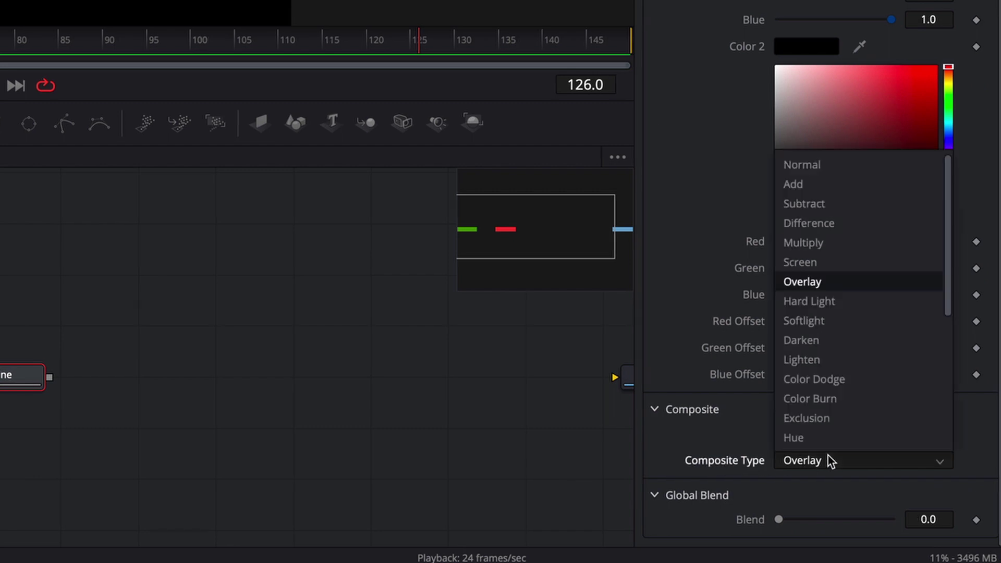
left_click(834, 167)
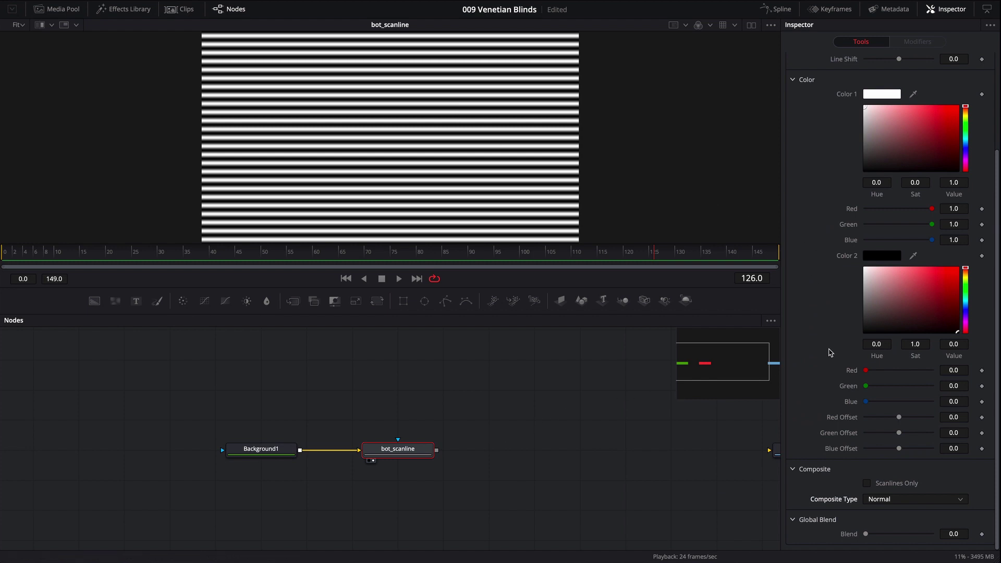
Try a Line Frequency of 4.44 on bot_scanline, and reset it to its default.
scroll(843, 342, "up", 5)
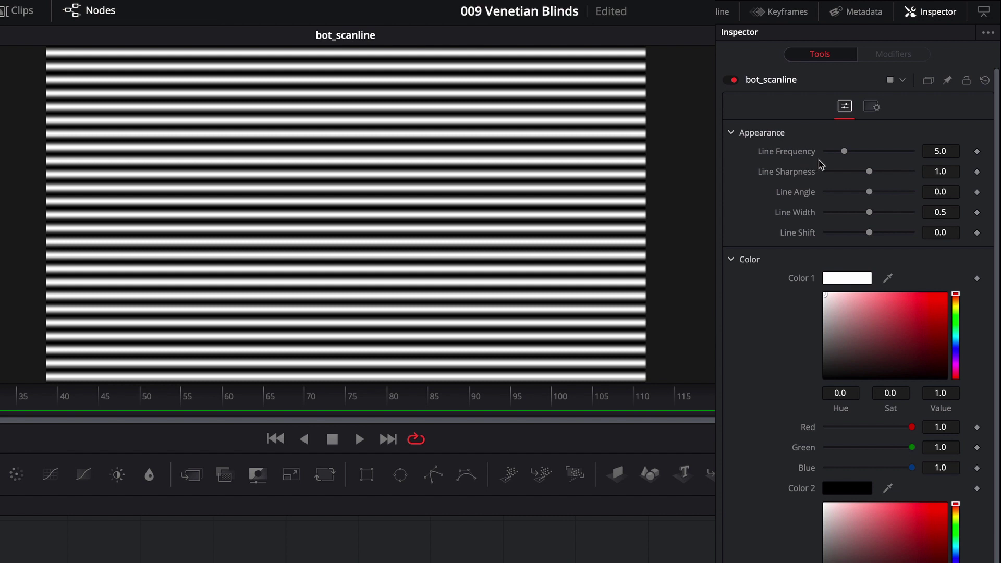
mouse_move(842, 152)
left_mouse_down()
mouse_move(867, 152)
mouse_move(840, 154)
left_mouse_up()
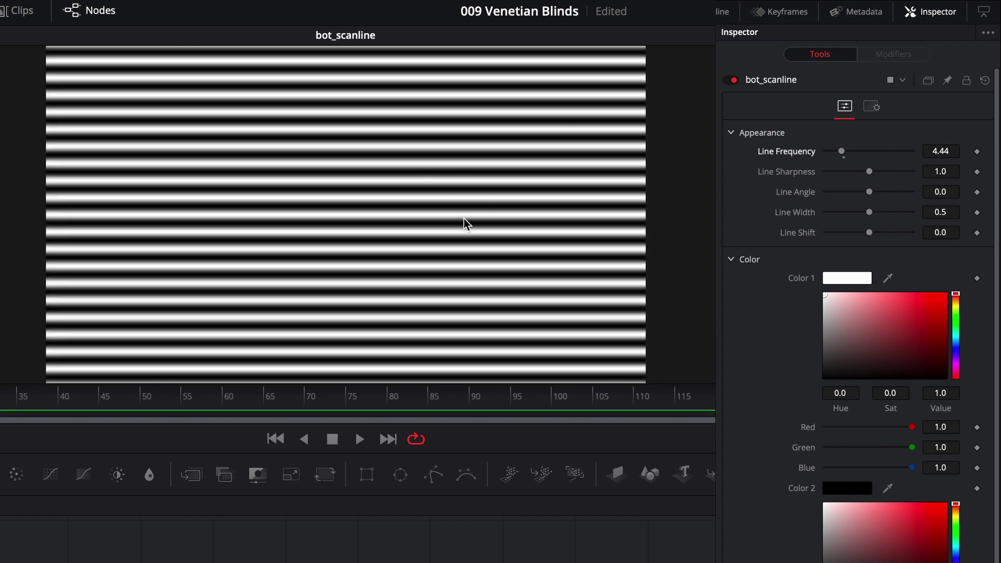
double_click(797, 156)
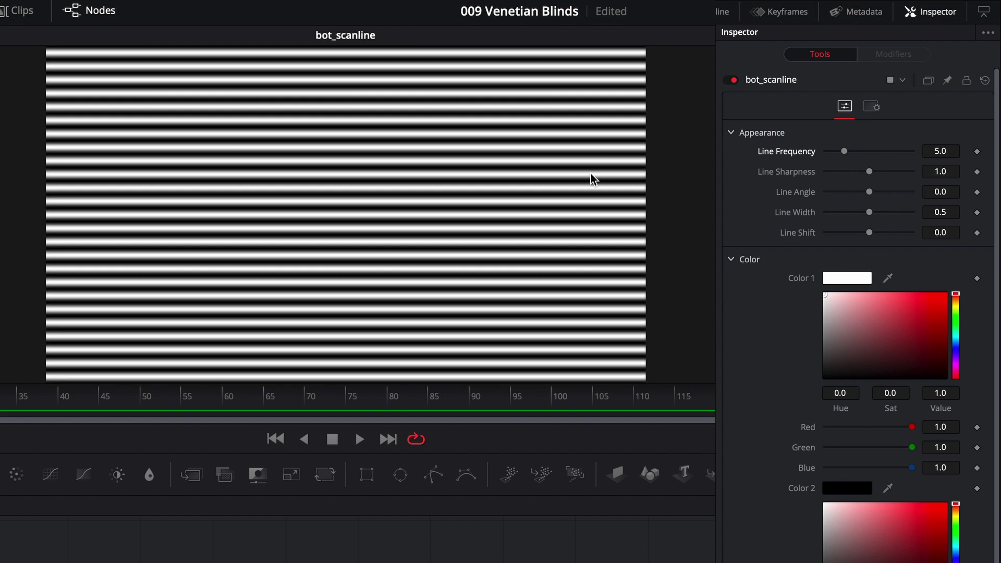
Raise the Line Sharpness of bot_scanline to 2.0 and inspect the stripe edges up close.
scroll(599, 180, "up", 3)
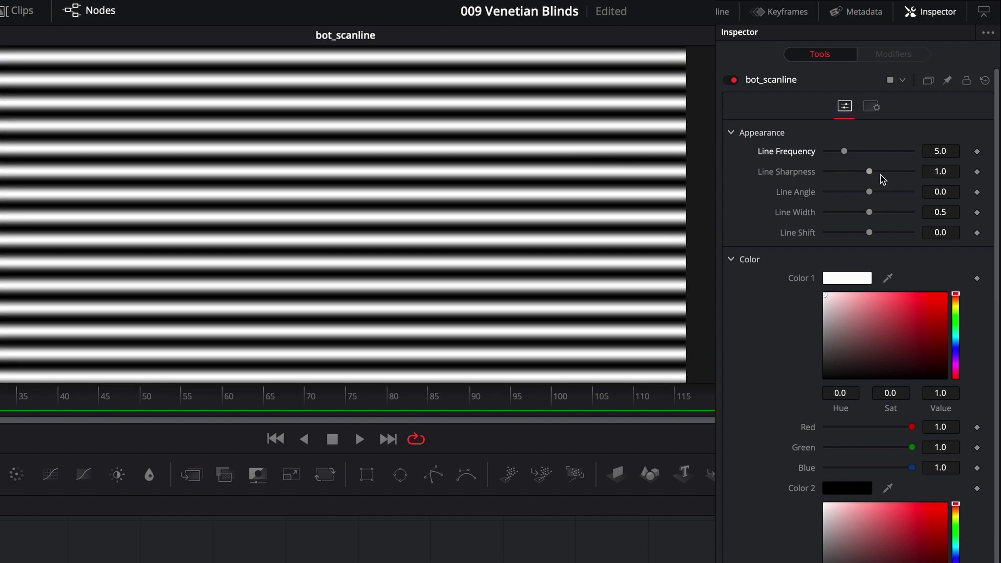
left_click_drag(870, 172, 936, 174)
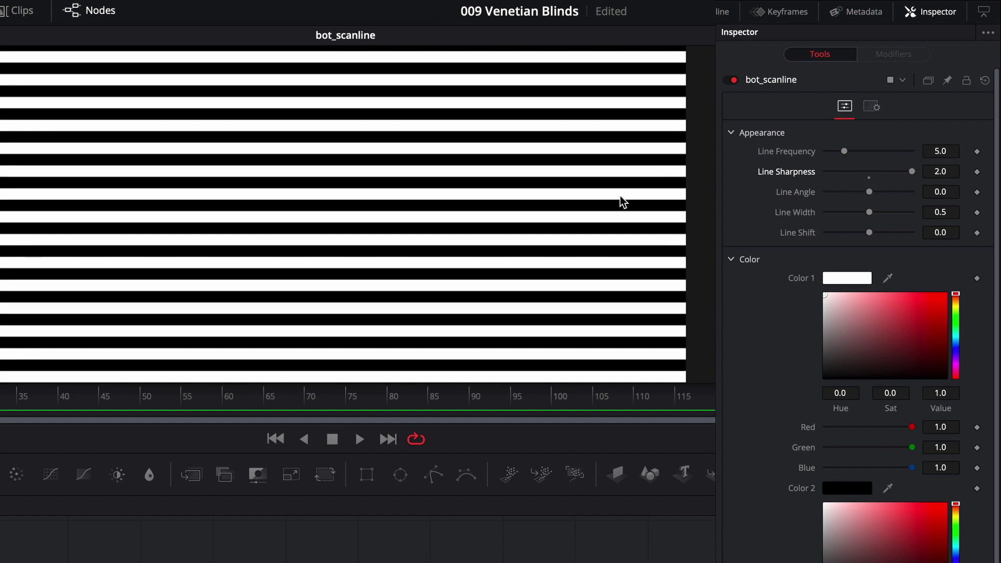
scroll(583, 185, "up", 5)
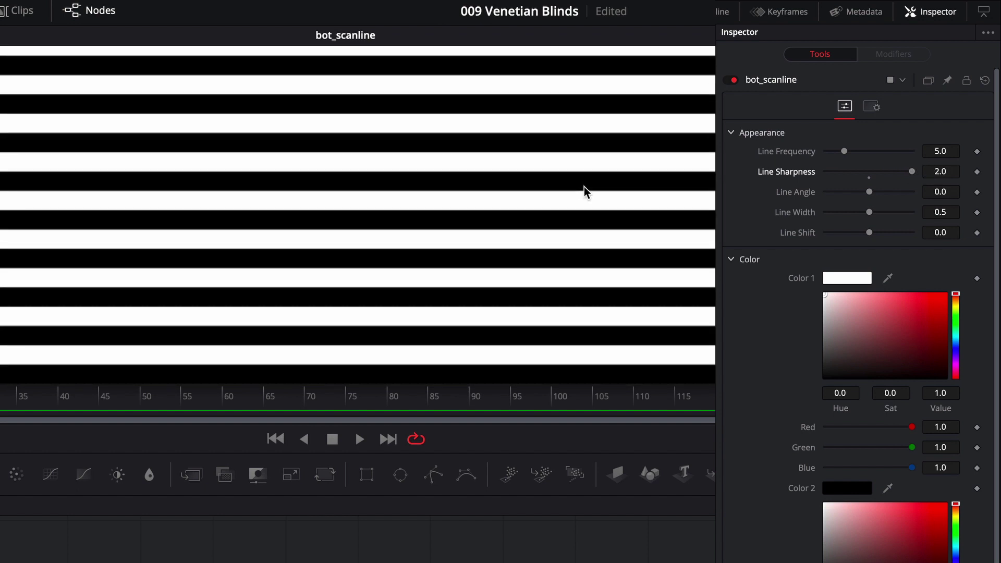
scroll(584, 187, "up", 1)
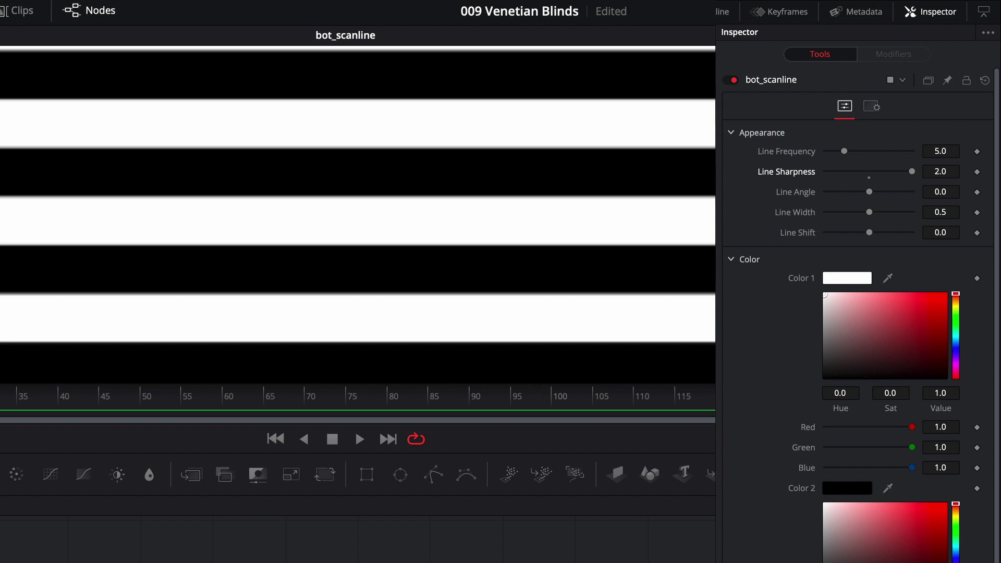
Set the Line Sharpness of bot_scanline to 5.
left_click(944, 172)
type("5")
key("Tab")
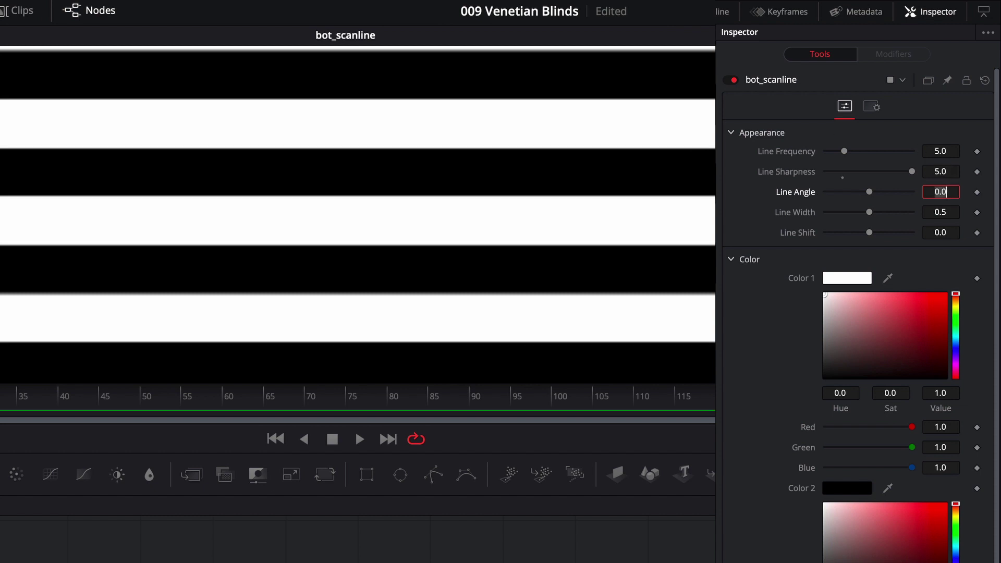
Try to set the Line Sharpness of bot_scanline to 10.
left_click(930, 171)
type("10")
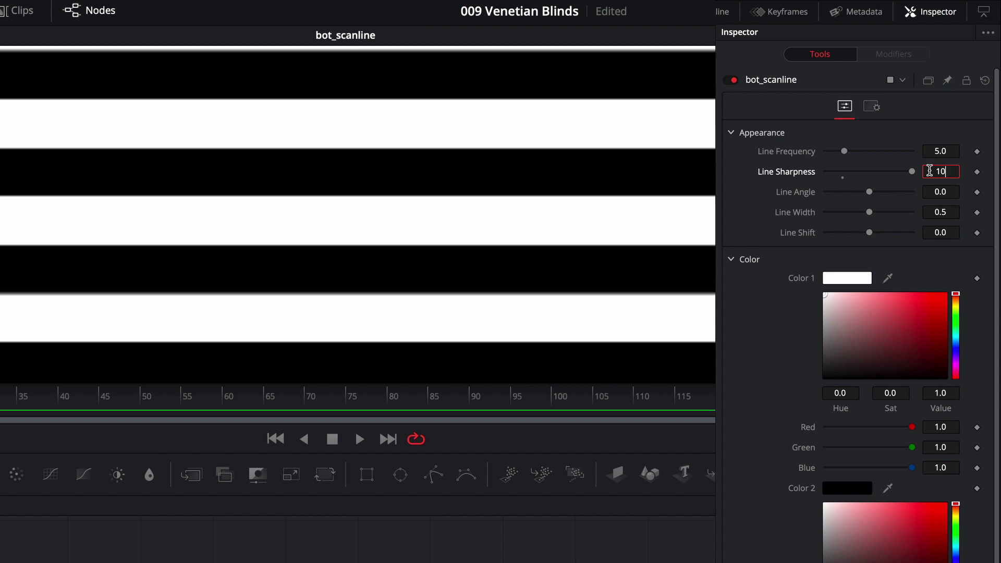
key("Tab")
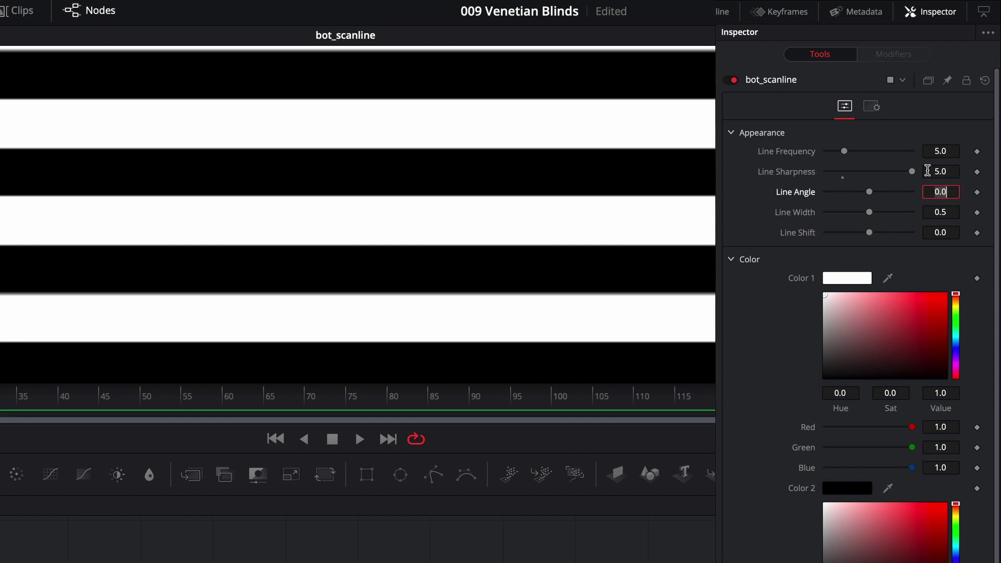
left_click(671, 230)
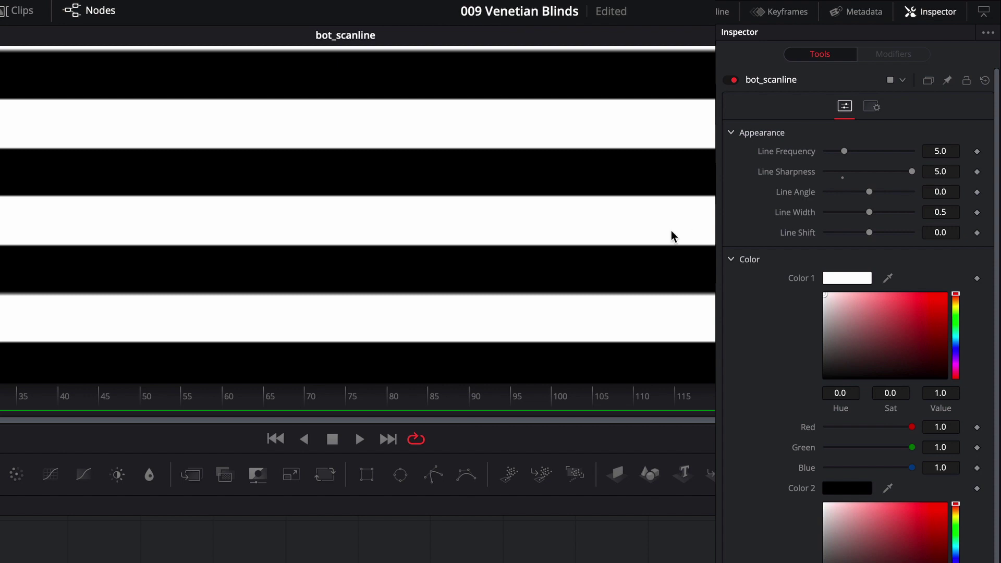
Try a Line Angle of -28 on bot_scanline, vary its Line Width and Line Shift, and reset all three to their defaults.
key("shift+z")
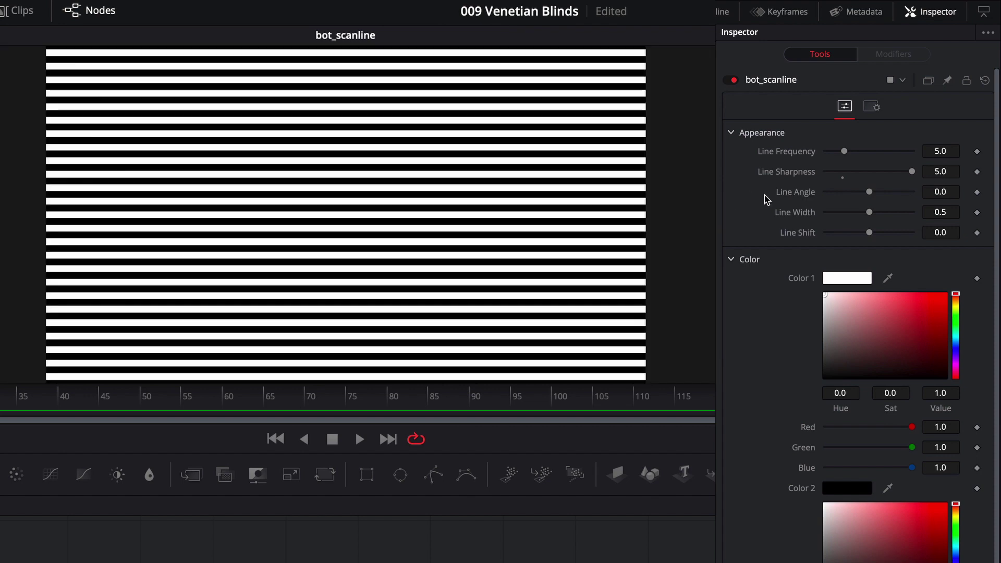
left_click_drag(883, 196, 860, 198)
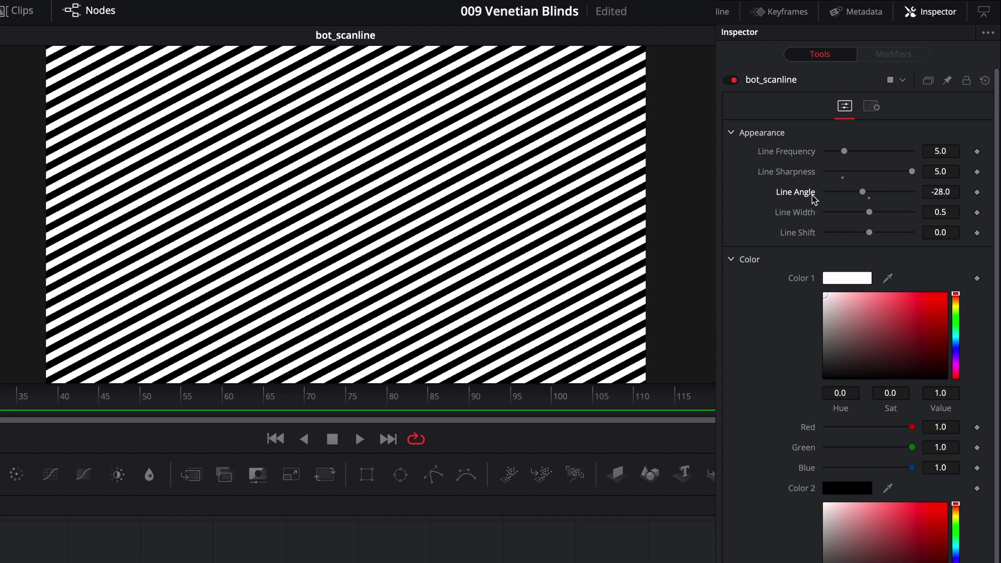
double_click(812, 194)
left_click_drag(869, 212, 902, 233)
double_click(808, 214)
double_click(814, 235)
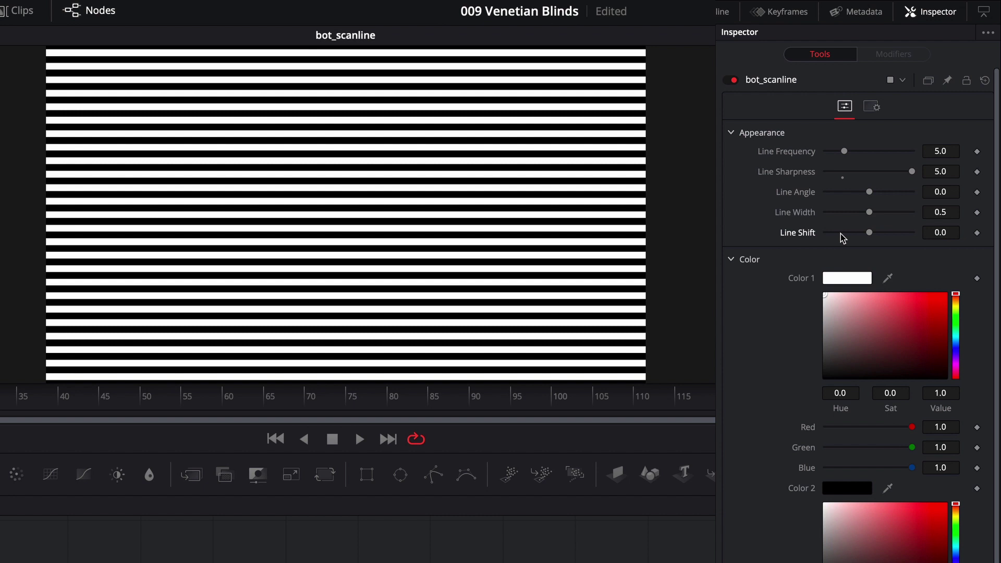
Try Line Shift values of -0.11 and -0.52 on bot_scanline, and reset the shift to its default.
mouse_move(869, 237)
left_mouse_down()
mouse_move(887, 230)
mouse_move(863, 233)
left_mouse_up()
scroll(639, 329, "up", 5)
scroll(651, 292, "down", 5)
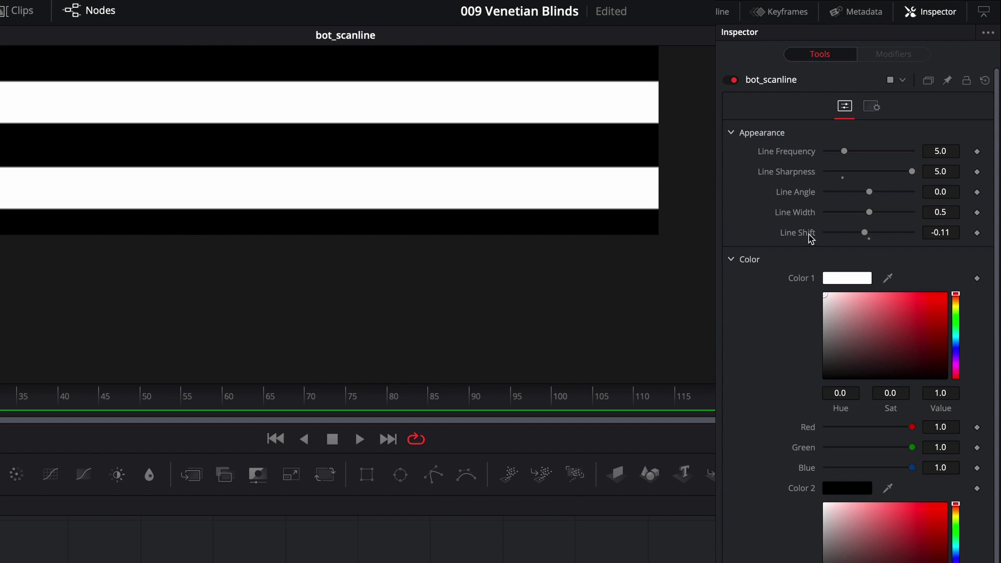
double_click(810, 235)
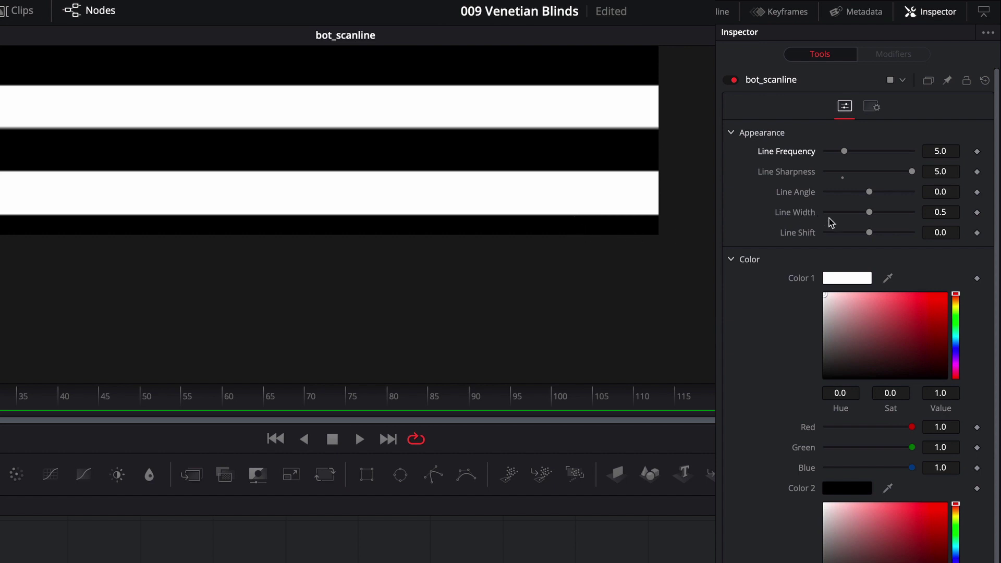
left_click_drag(869, 236, 848, 241)
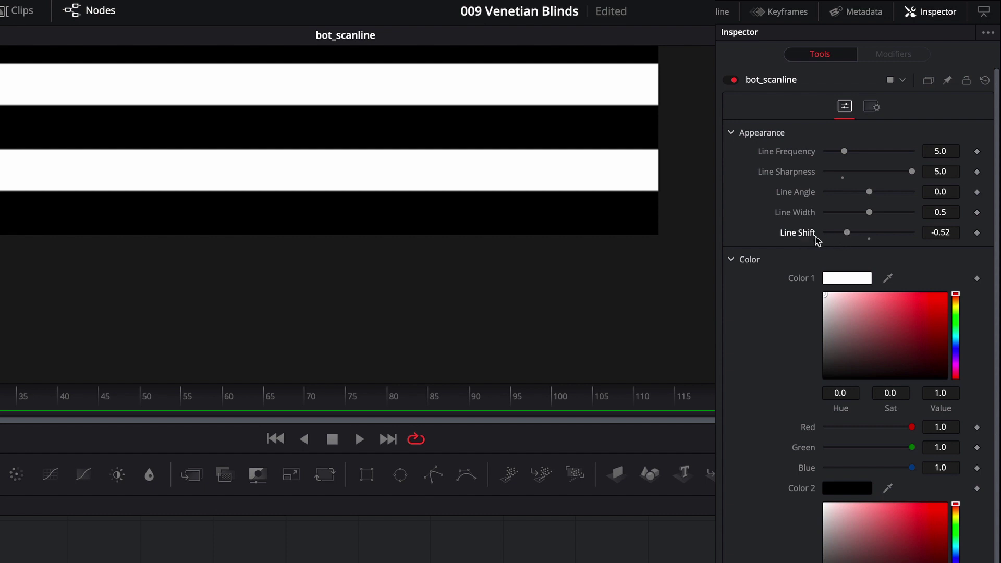
double_click(798, 233)
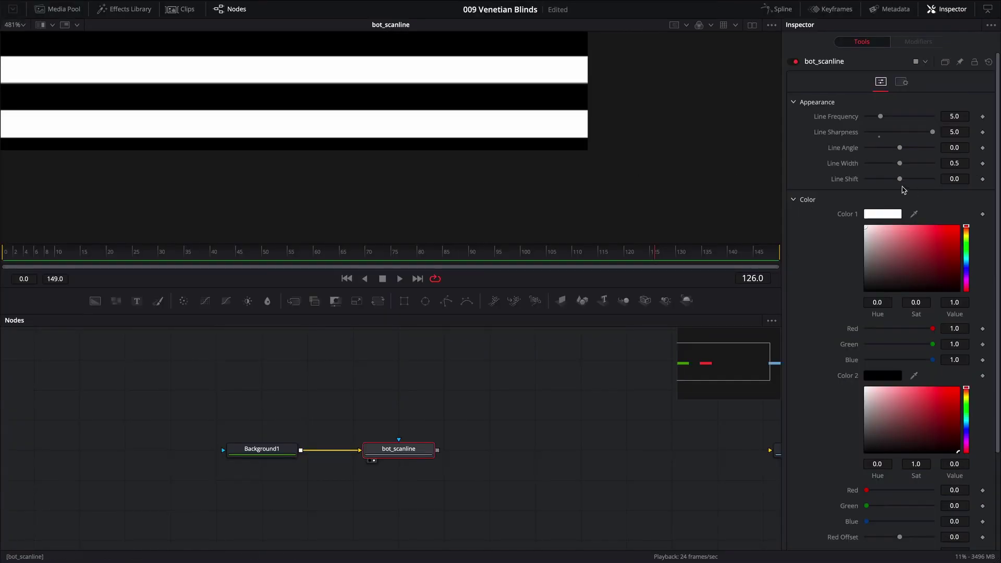
Add a Luma Keyer node after bot_scanline and show its output in the viewer to check the transparent gaps.
scroll(534, 190, "down", 1)
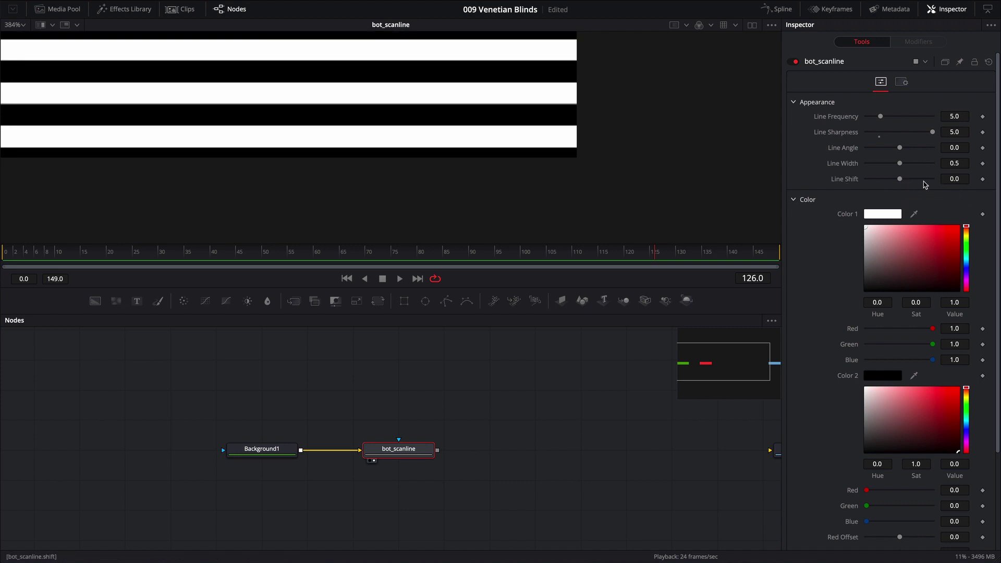
key("ctrl+f")
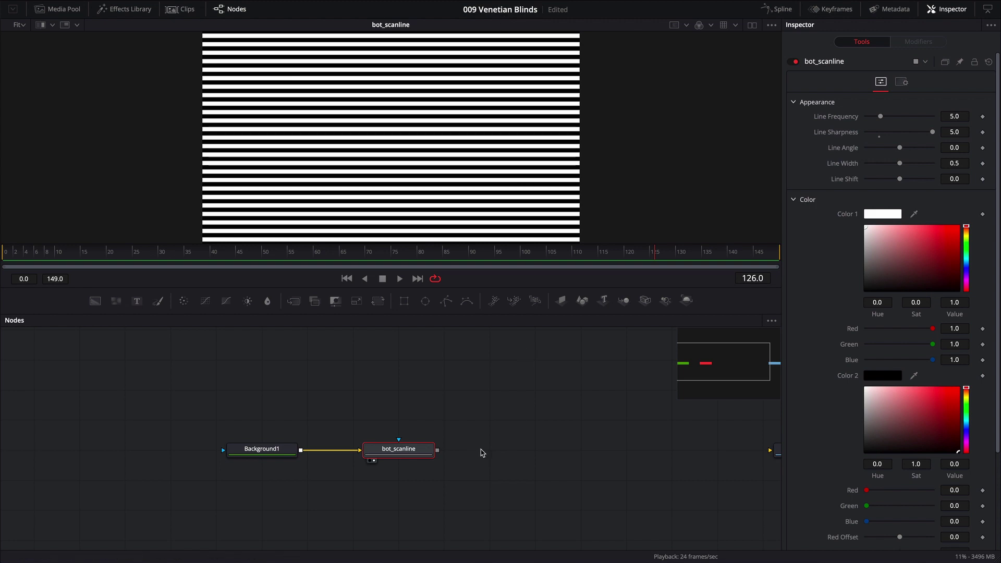
key("shift+space")
type("luma")
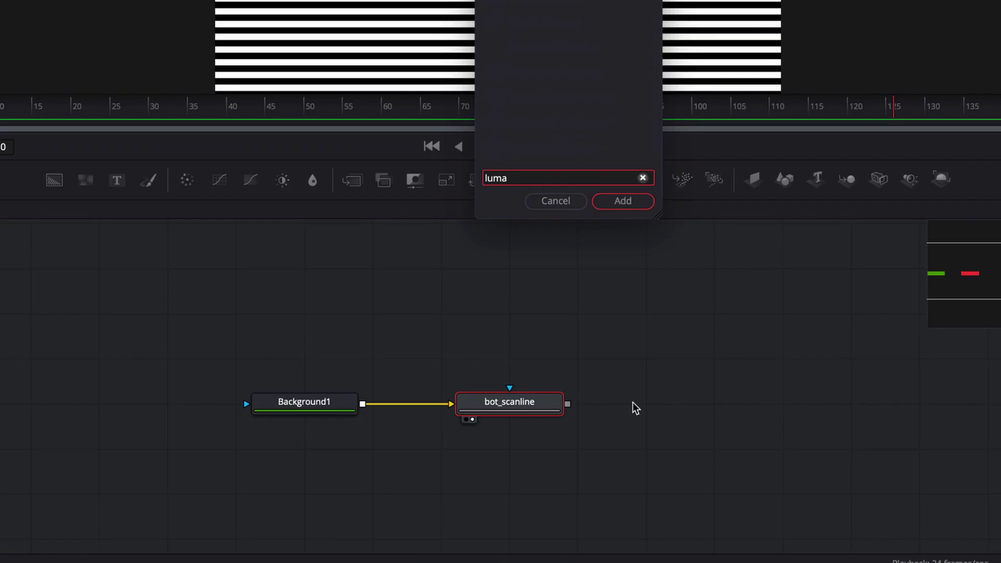
key("Return")
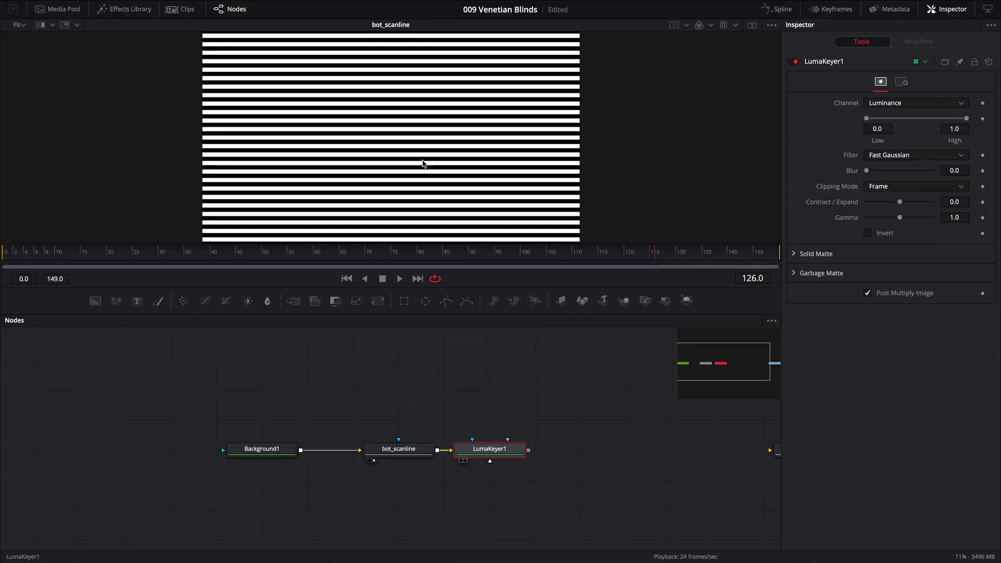
key("1")
scroll(426, 159, "up", 3)
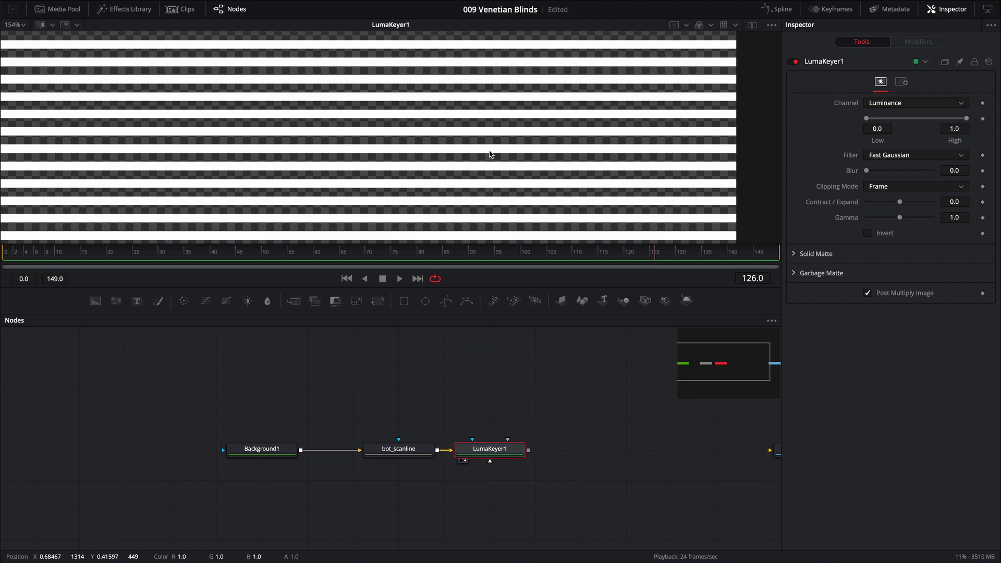
scroll(438, 161, "down", 3)
Space bot_scanline and LumaKeyer1 closely after Background1, and move the three-node chain farther away from MediaOut.
left_click_drag(601, 512, 344, 458)
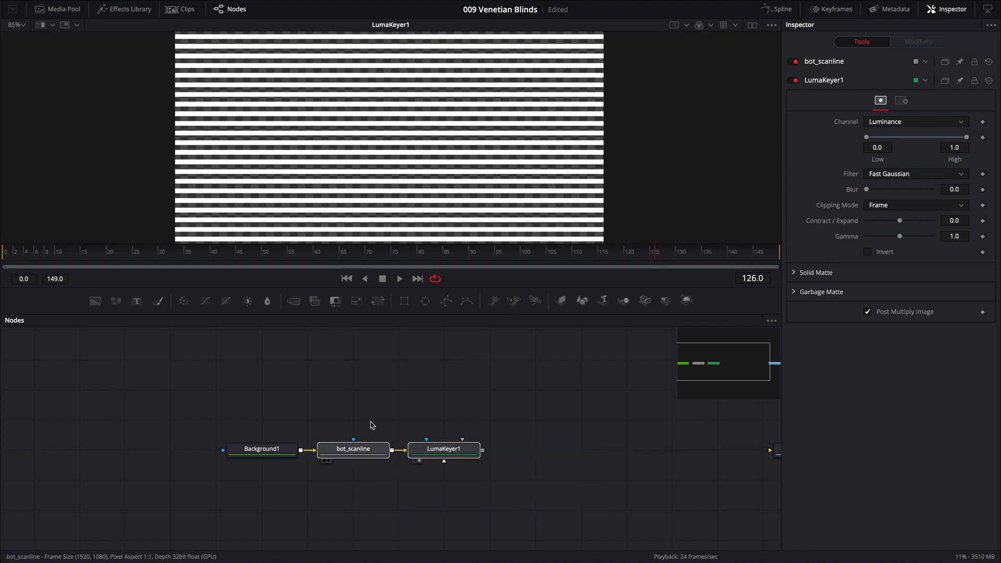
left_click(344, 458)
scroll(387, 404, "down", 1)
left_click_drag(516, 413, 300, 464)
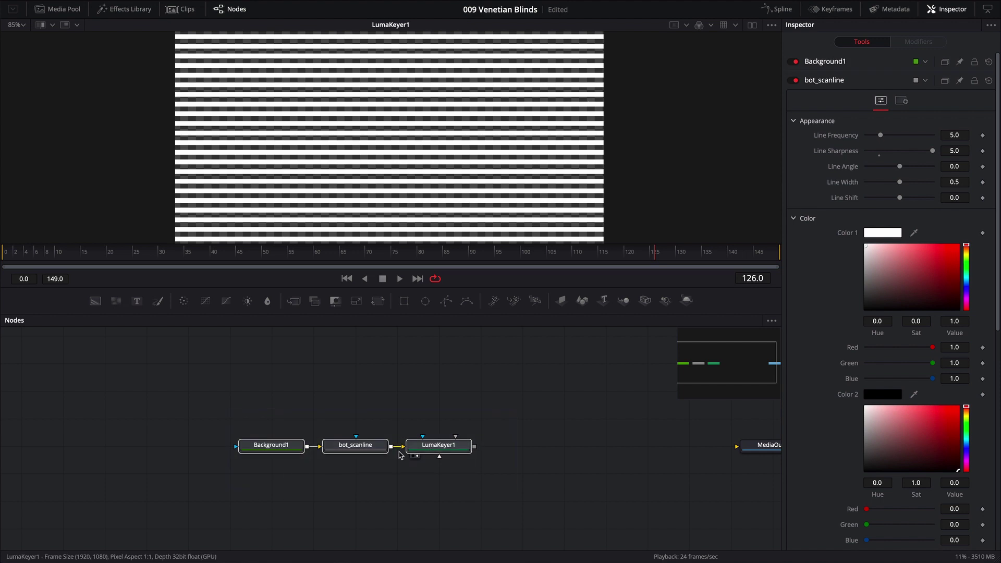
left_click_drag(418, 452, 335, 479)
scroll(532, 177, "down", 3)
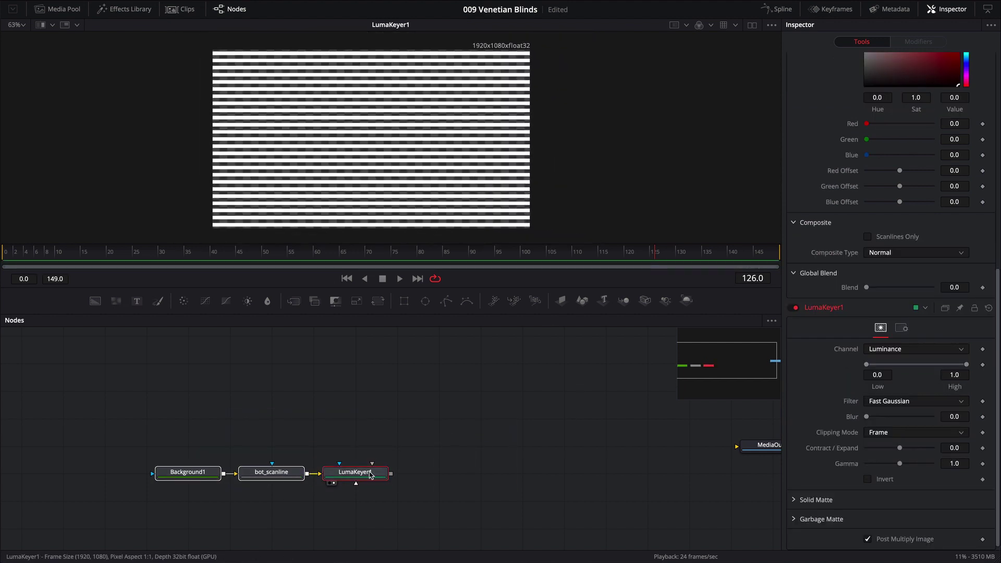
left_click_drag(369, 471, 369, 444)
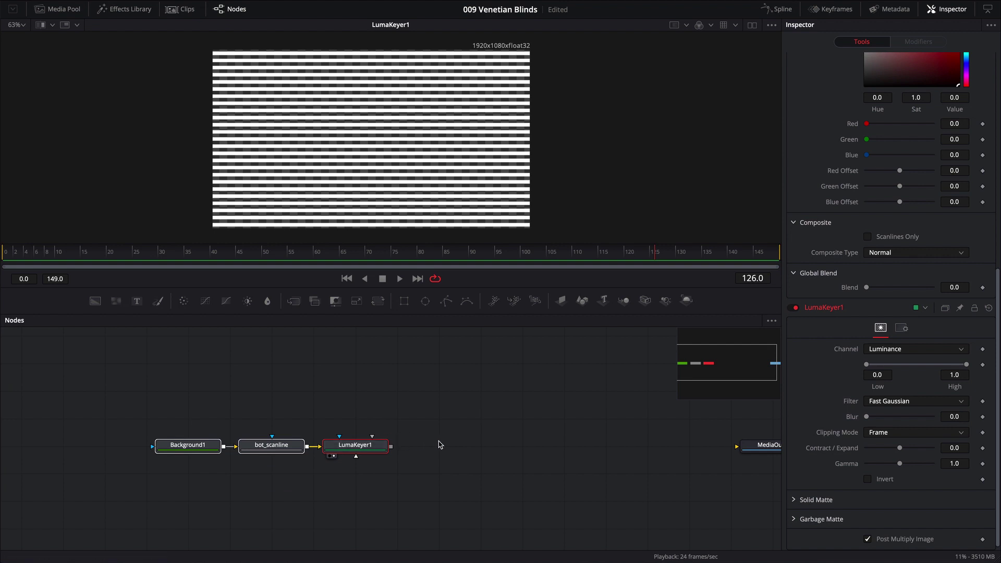
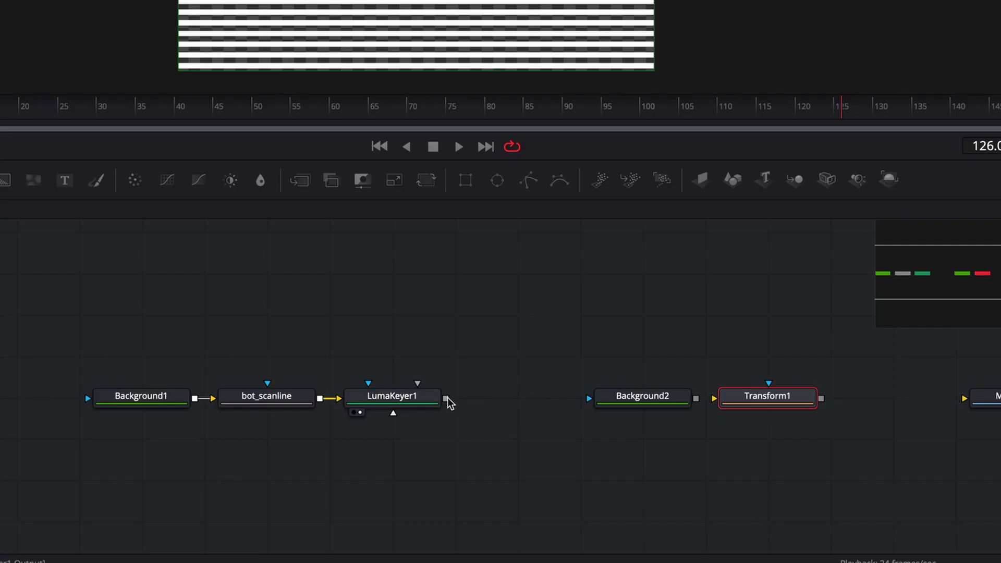
Connect LumaKeyer1 to the effect mask of Background2, feed Background2 into Transform1, and show Background2 in the viewer.
left_click_drag(445, 399, 615, 399)
left_click_drag(695, 399, 714, 398)
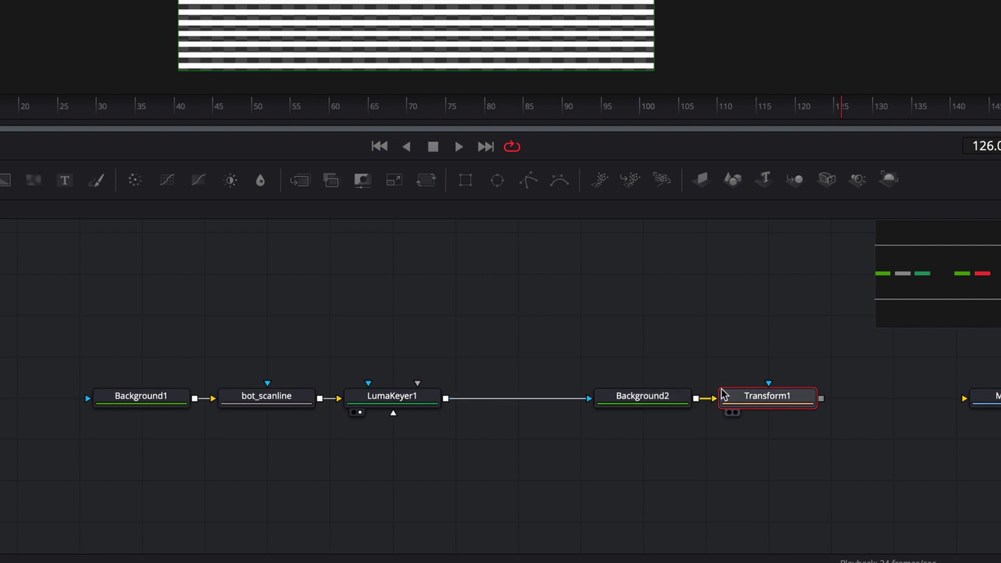
left_click_drag(655, 396, 563, 82)
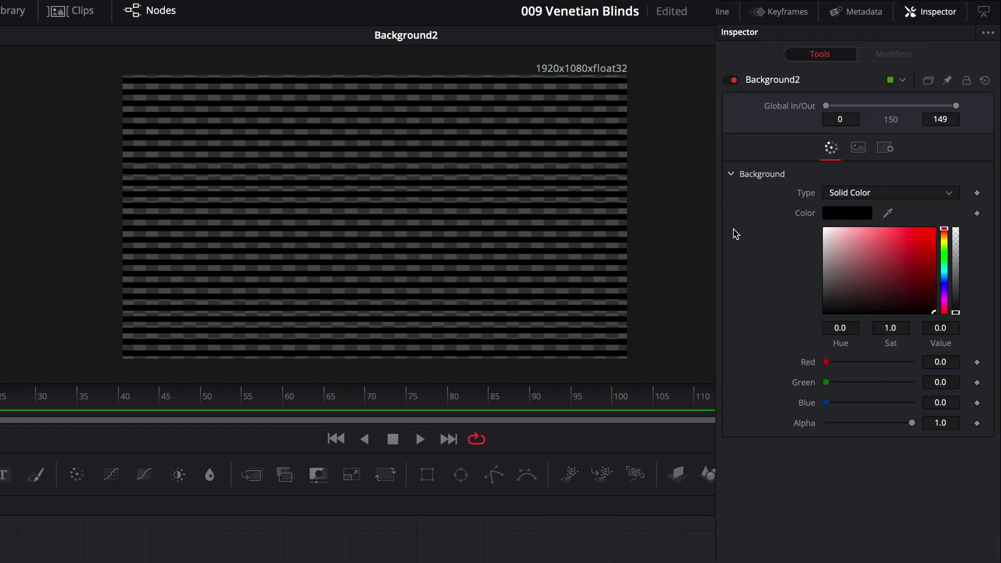
Set the Background2 color to red with saturation 0.91 and value 0.89.
mouse_move(918, 256)
left_mouse_down()
mouse_move(957, 230)
mouse_move(917, 295)
mouse_move(873, 227)
mouse_move(879, 263)
mouse_move(883, 242)
left_mouse_up()
left_click(926, 238)
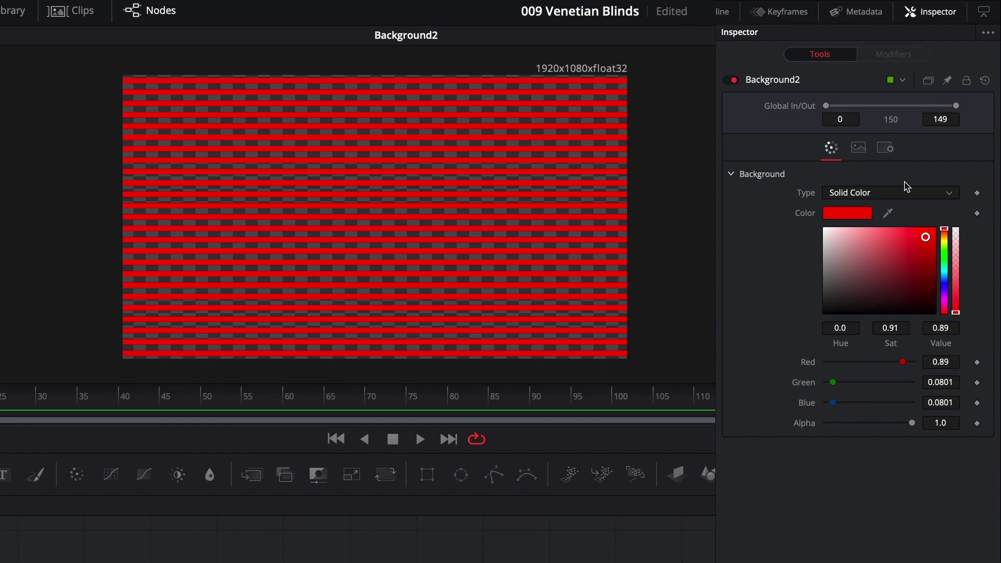
Try a custom image Width of 1080 on Background2 with Auto Resolution off, and re-enable Auto Resolution.
left_click(859, 149)
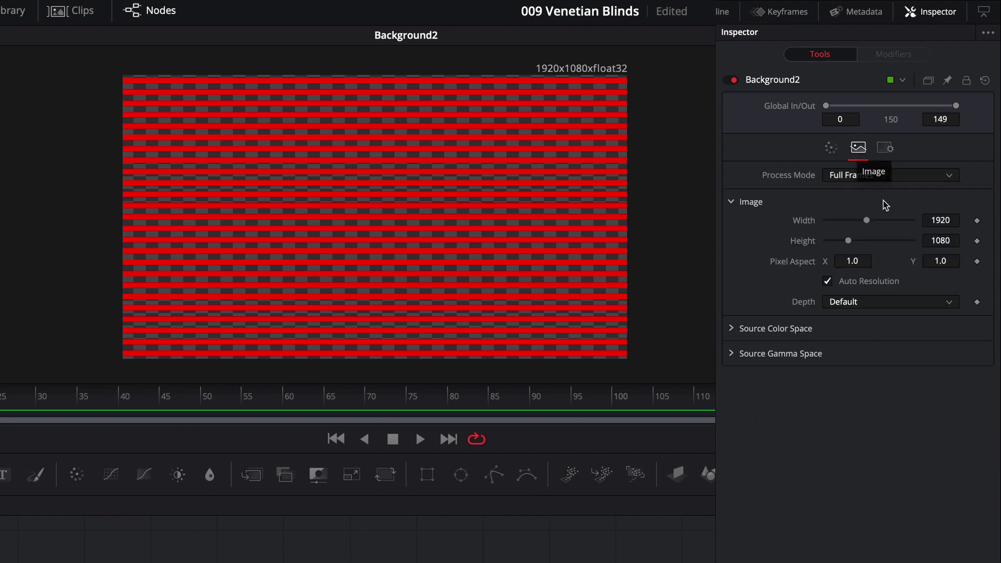
left_click(832, 283)
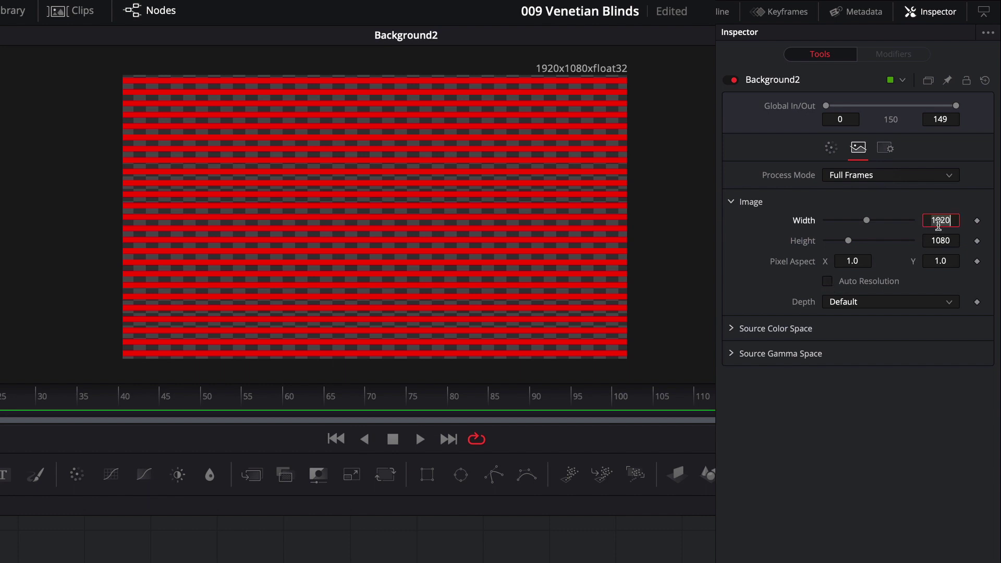
double_click(939, 221)
type("1080")
key("Tab")
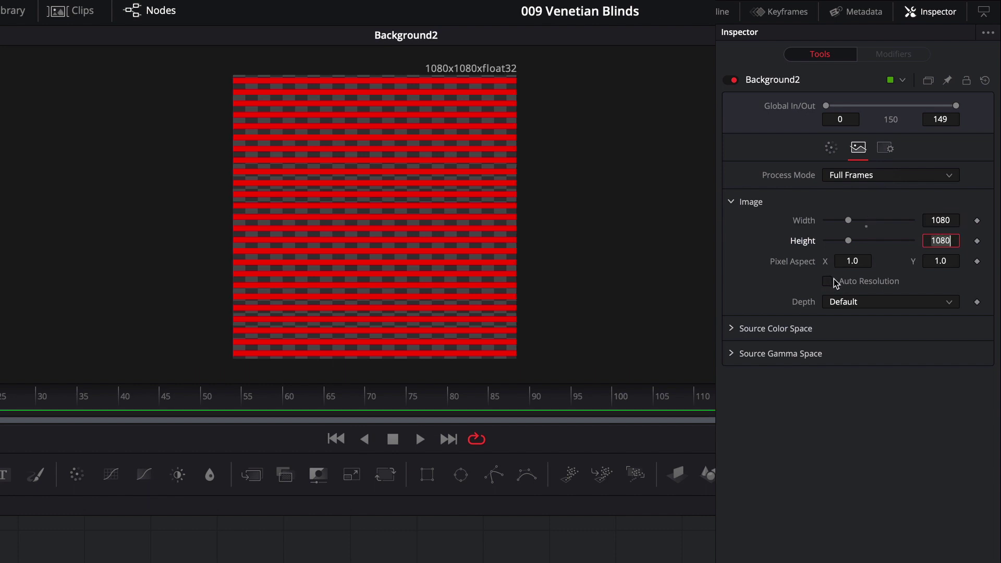
left_click(836, 283)
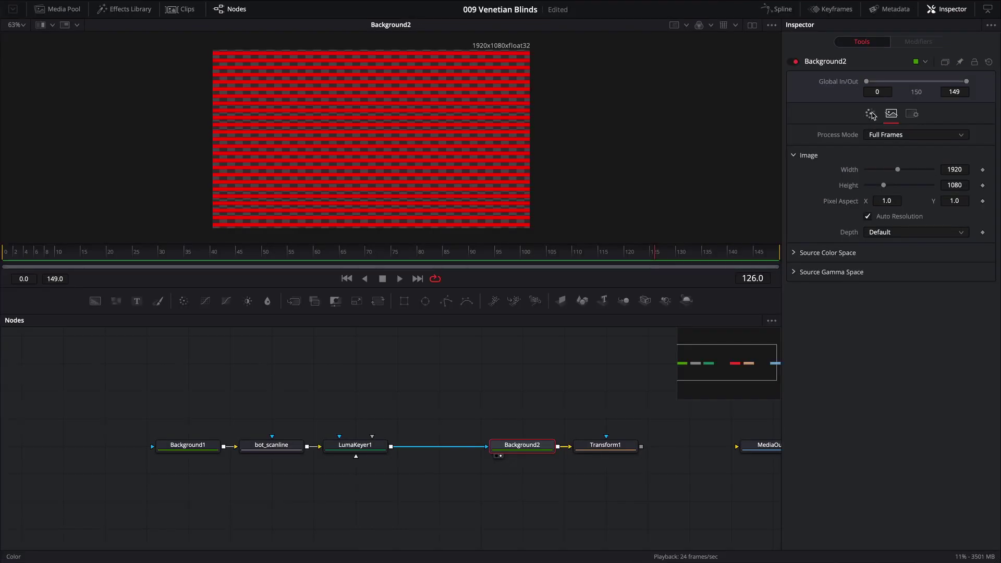
Change the Background2 color to a red with saturation 0.759 and value 0.976, and rename the node color.
left_click(873, 116)
mouse_move(949, 199)
left_mouse_down()
mouse_move(901, 176)
mouse_move(929, 177)
left_mouse_up()
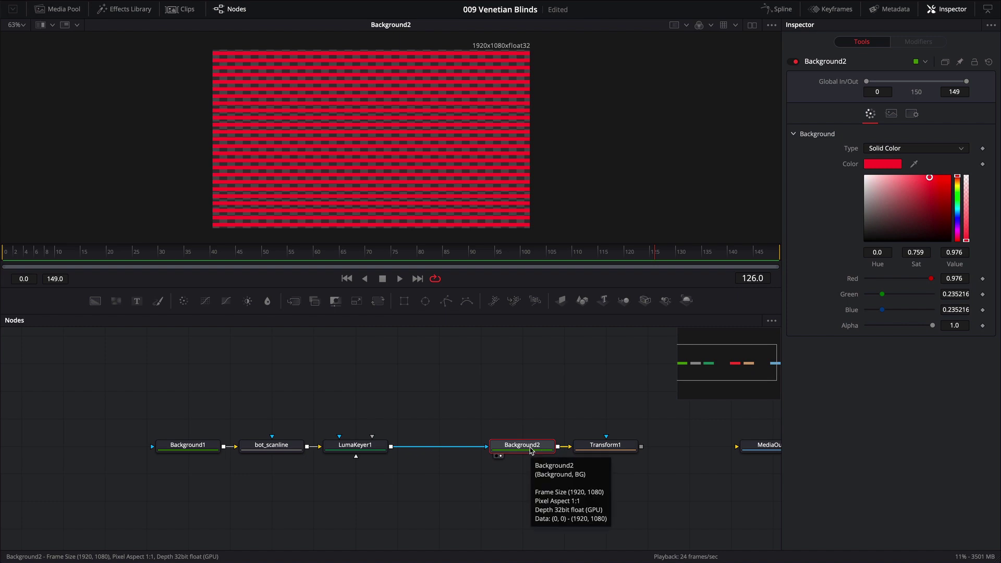
key("F2")
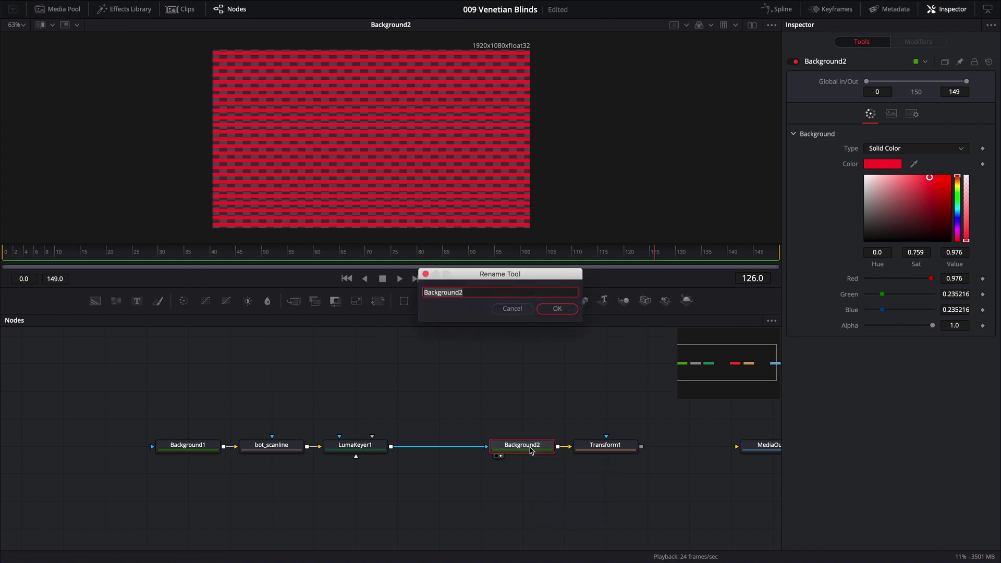
type("color")
key("Return")
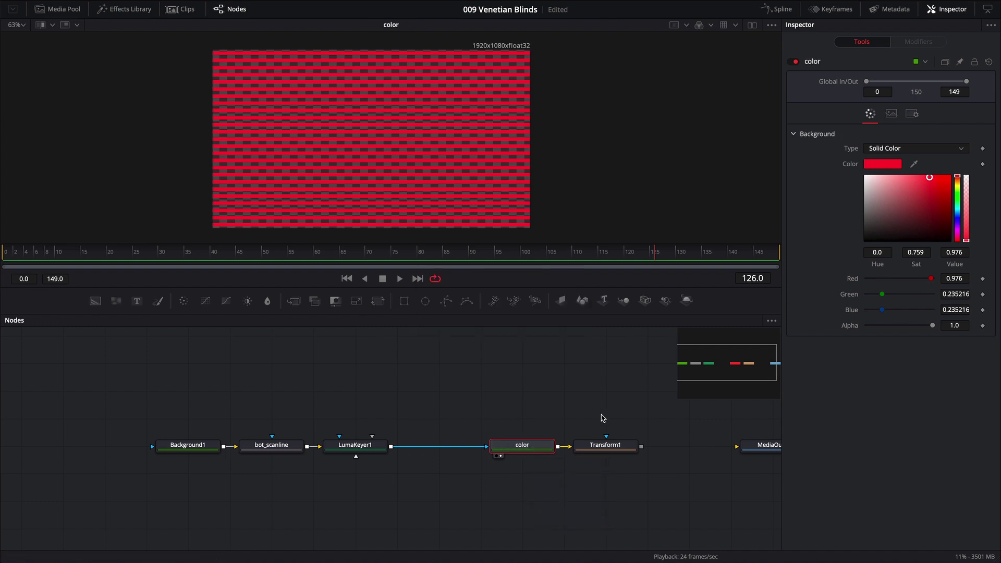
Show Transform1 in the viewer, try moving its Center to about X 0.497, Y 0.588, and reset the Center.
left_click(605, 444)
key("1")
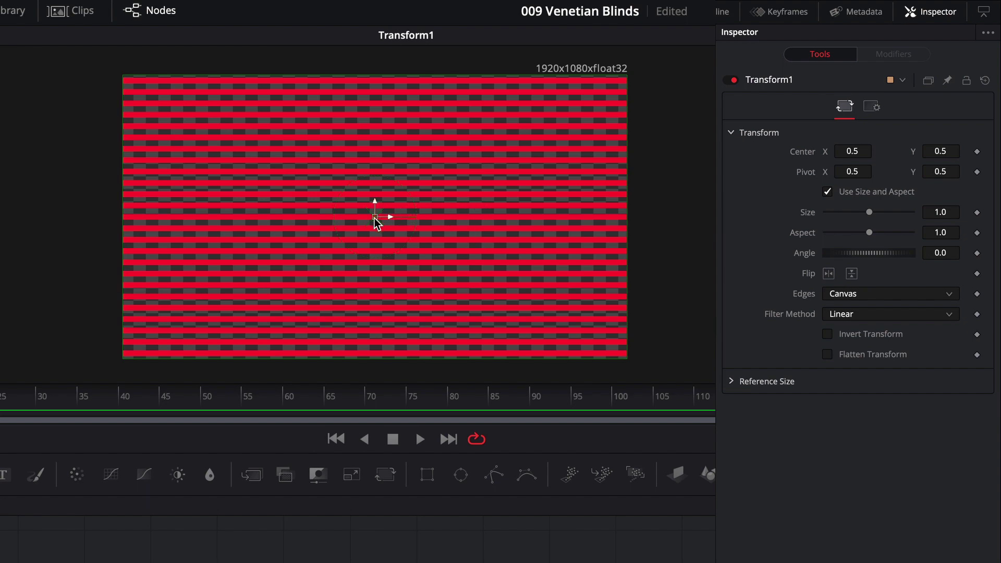
left_click_drag(376, 222, 374, 197)
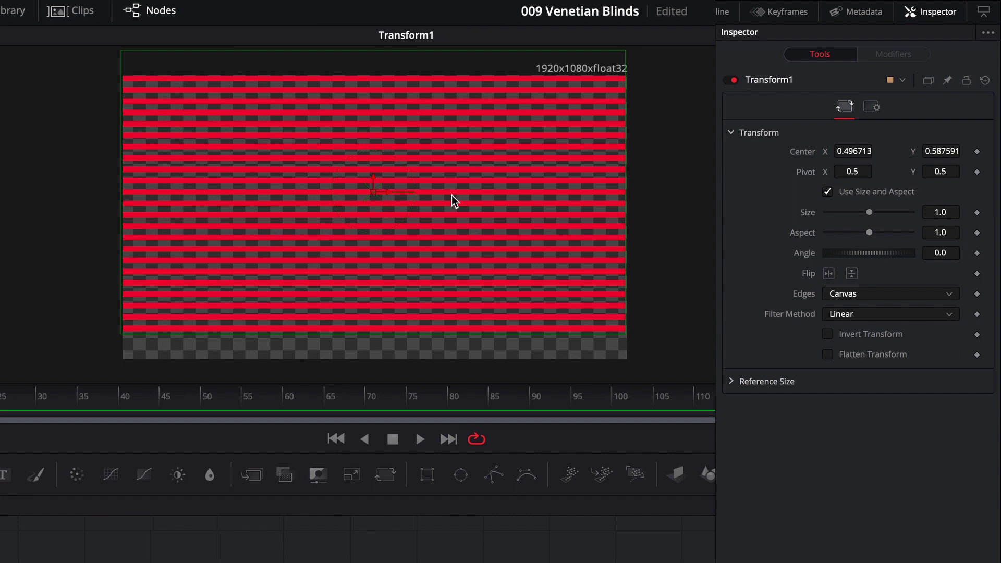
double_click(811, 153)
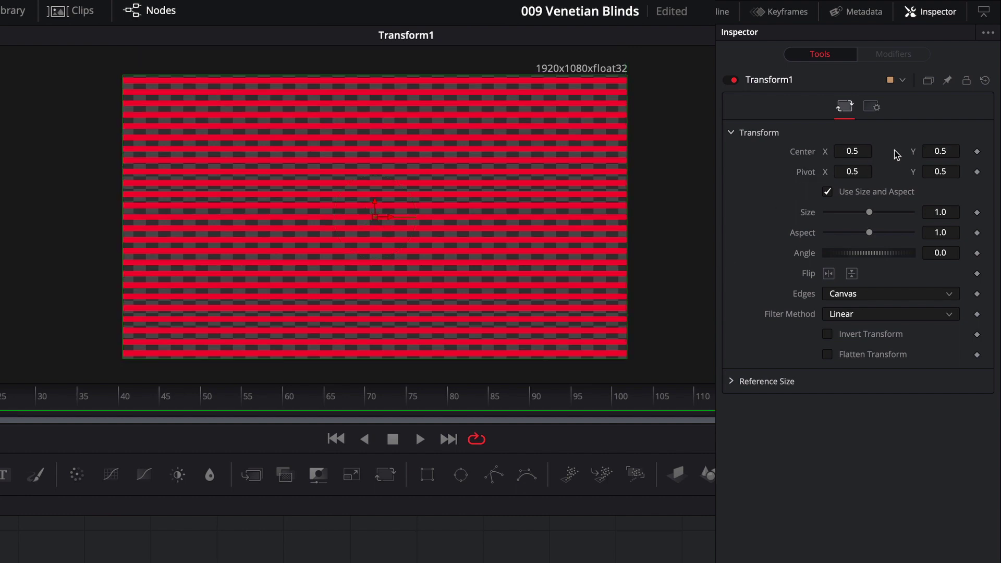
Offset the Center of Transform1 to about X 0.377, Y 0.701 and set its Edges to Wrap.
left_click_drag(375, 215, 311, 166)
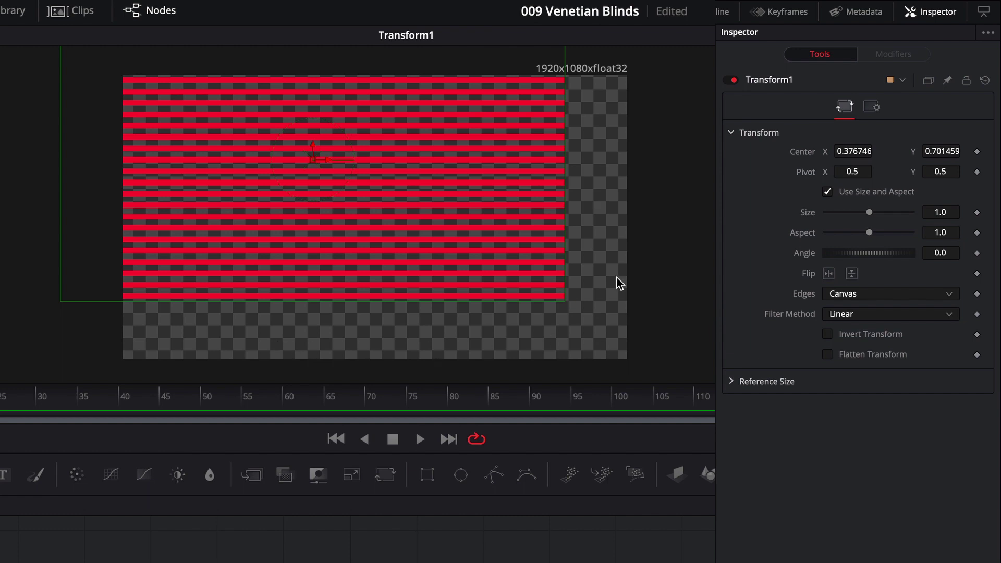
left_click(856, 297)
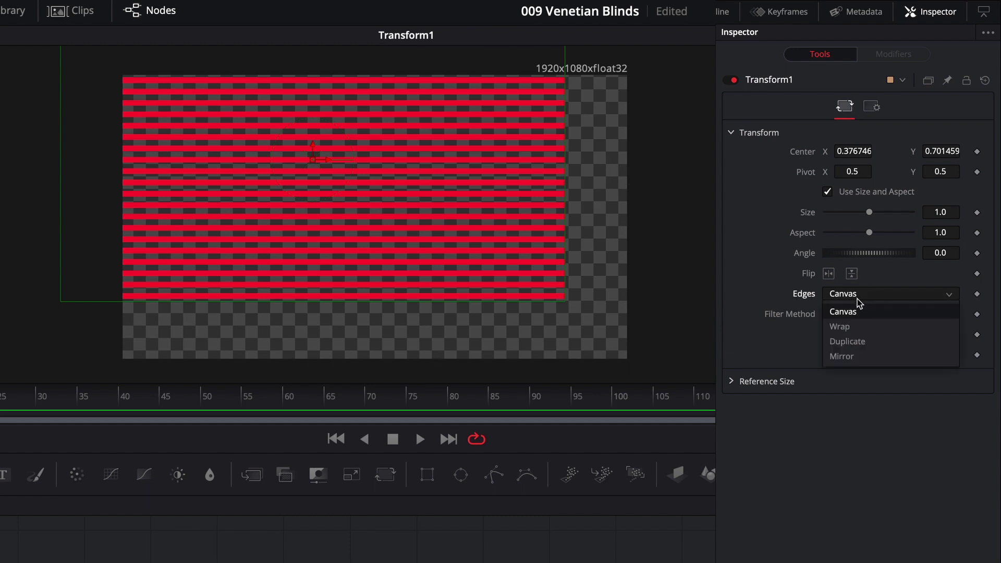
left_click(859, 328)
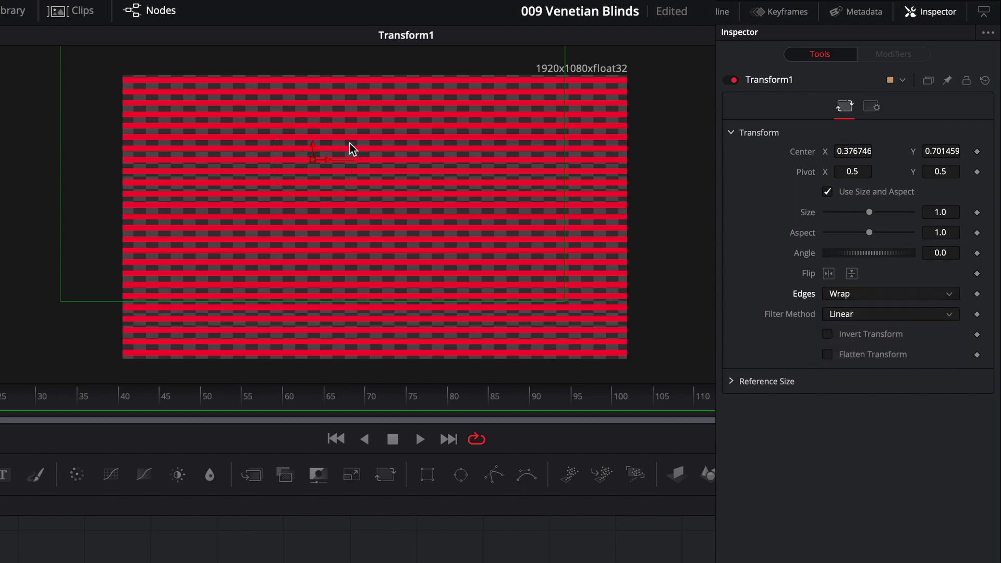
Move the Center of Transform1 to about X 0.559, Y 0.666 and set its Angle to 67.8.
left_click_drag(319, 161, 405, 168)
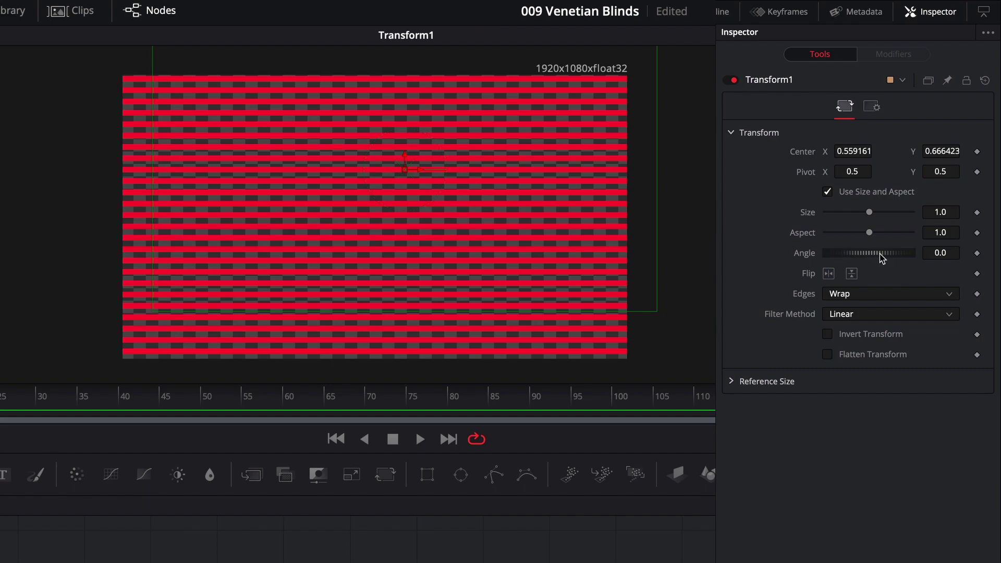
left_click_drag(873, 262, 883, 254)
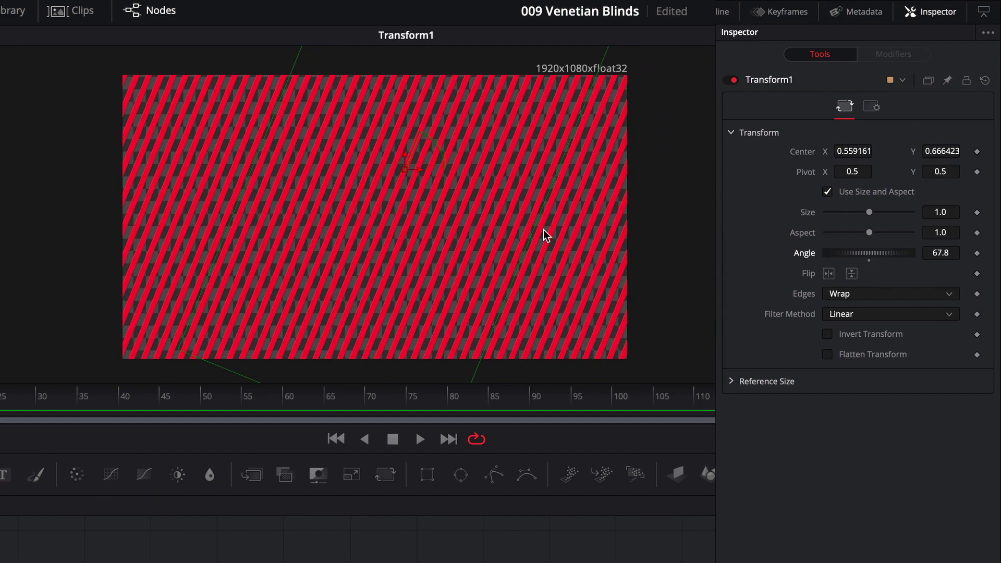
Move the Center of Transform1 to about X 0.520, Y 0.661 and reset its Angle to 0.
left_click_drag(402, 168, 401, 166)
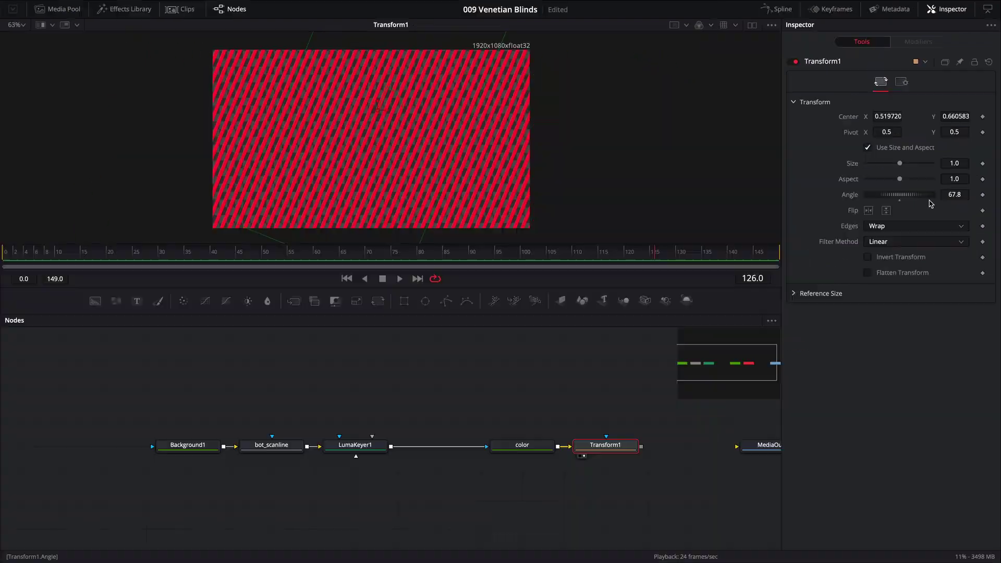
double_click(804, 254)
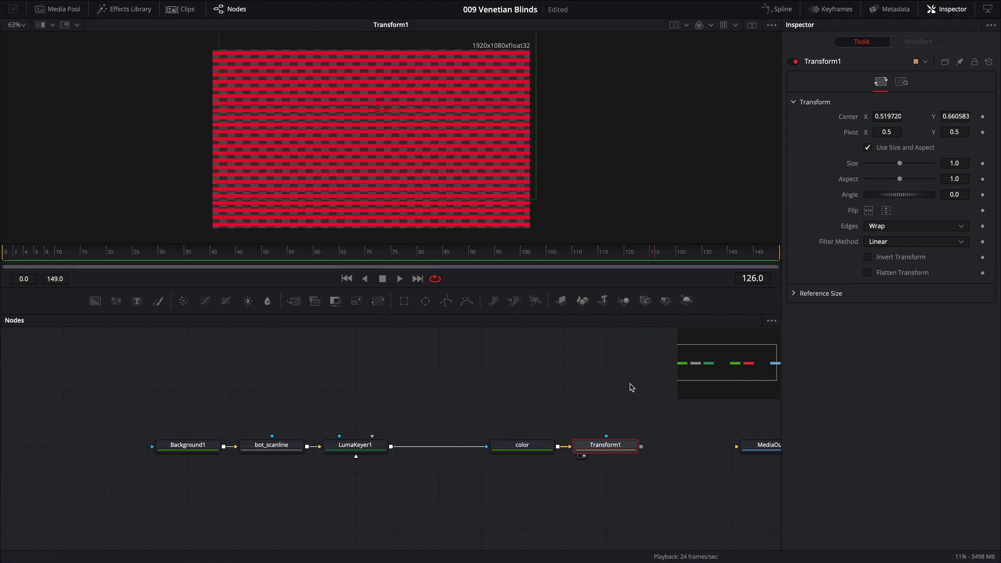
Shift the node chain away from MediaOut to make room, and add a Background node between Transform1 and MediaOut.
left_click_drag(649, 395, 167, 485)
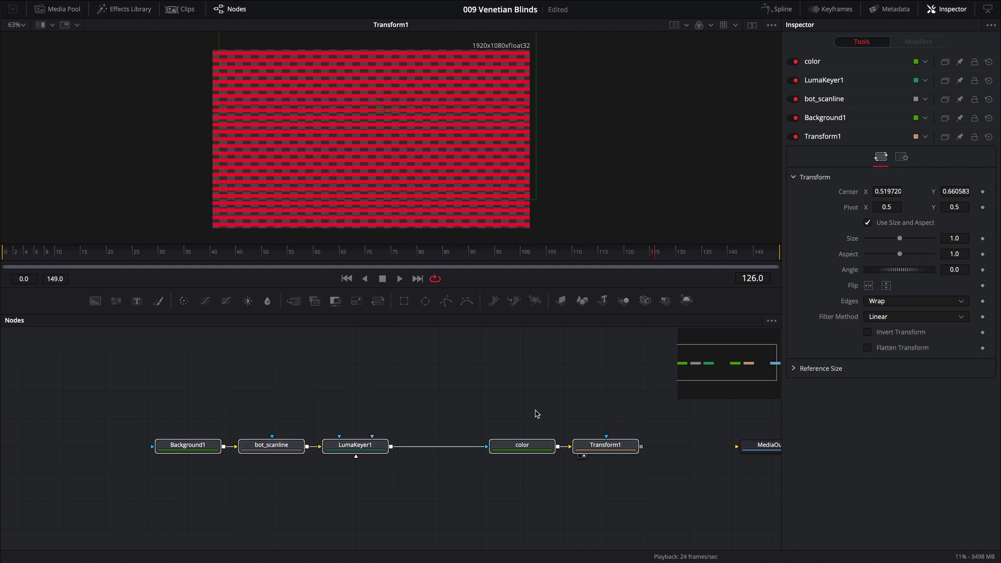
left_click_drag(600, 450, 477, 452)
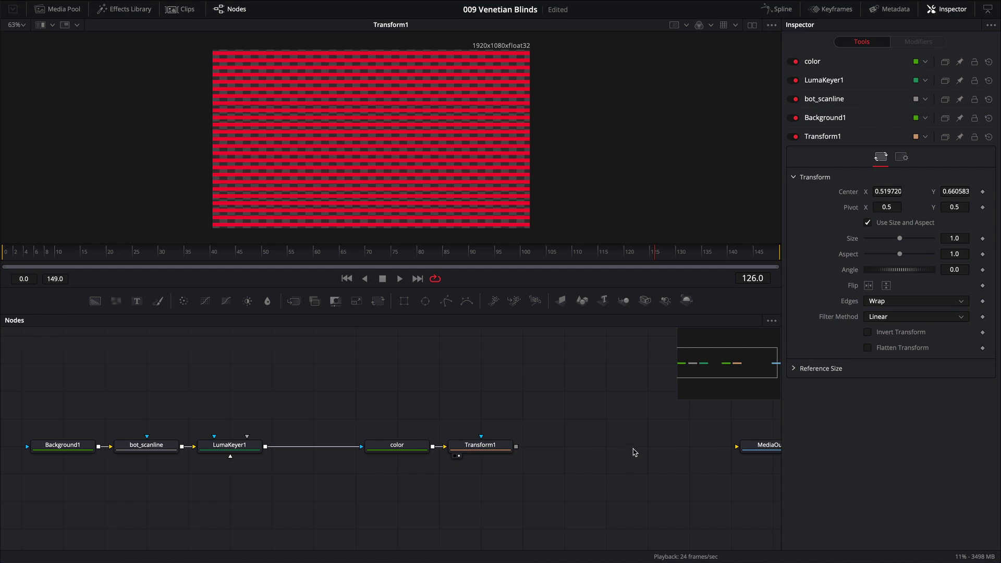
key("shift+space")
type("back")
key("Return")
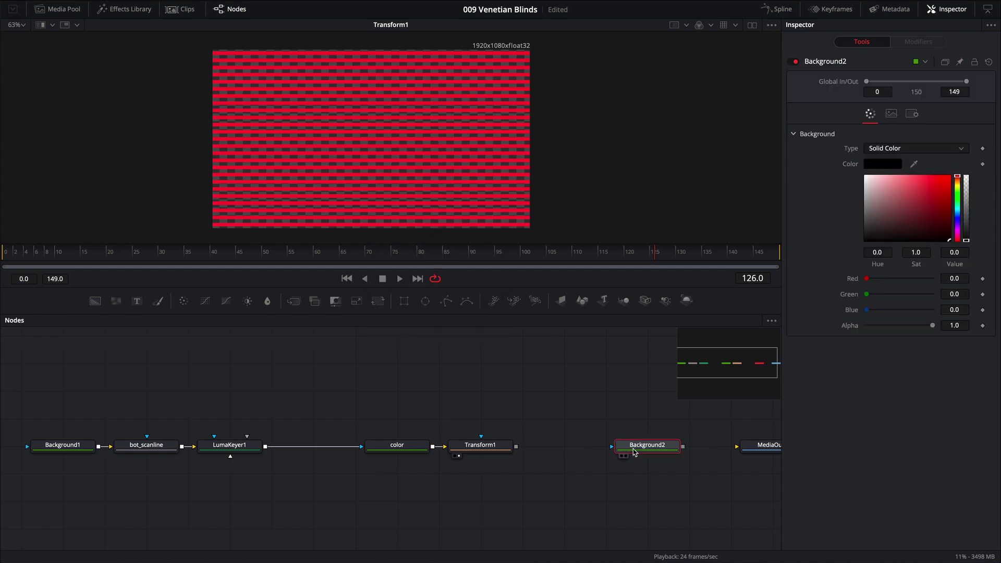
left_click_drag(634, 452, 634, 478)
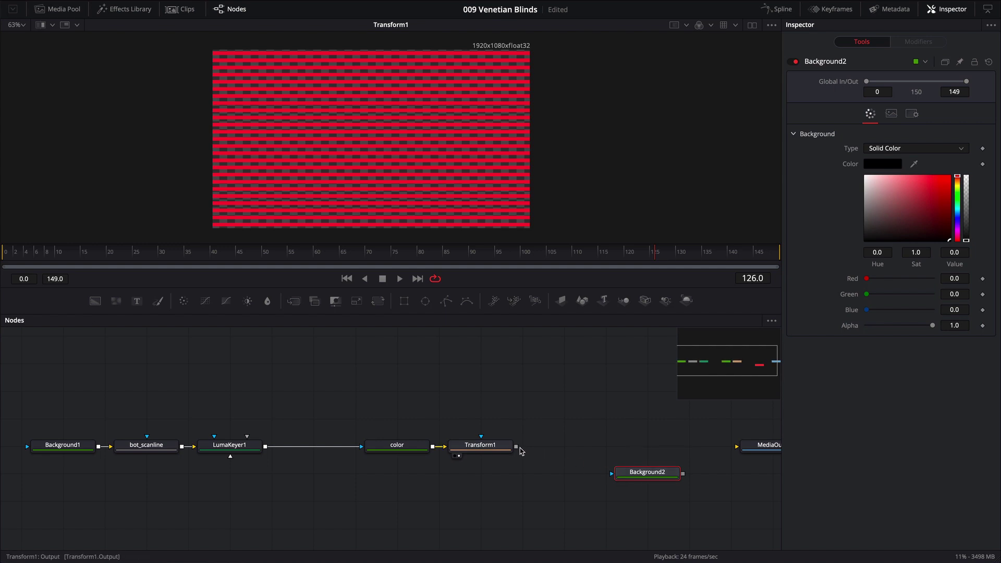
Merge the Transform1 output as foreground over Background2 and show the new Merge node in the viewer.
left_click_drag(518, 446, 649, 501)
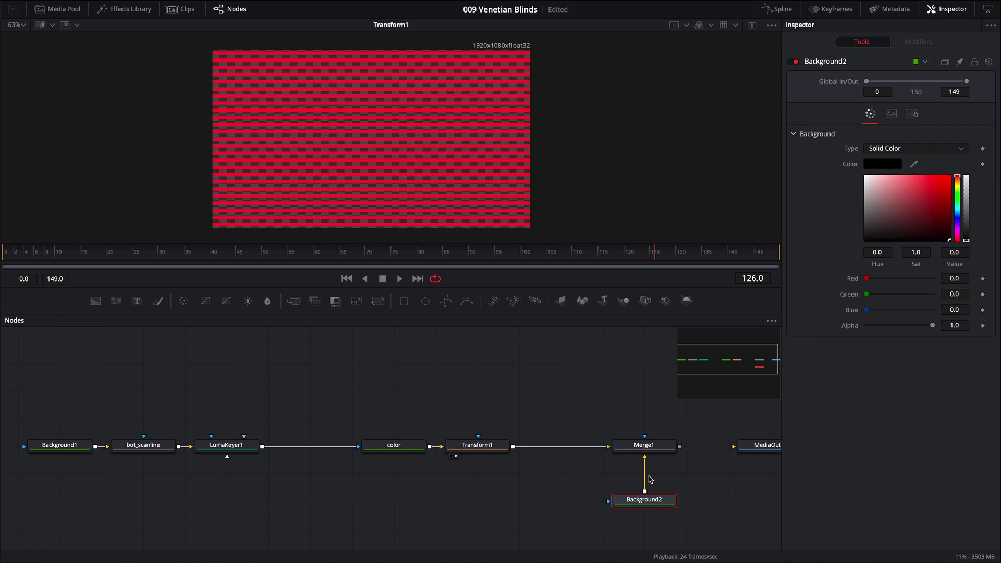
left_click_drag(679, 403, 611, 511)
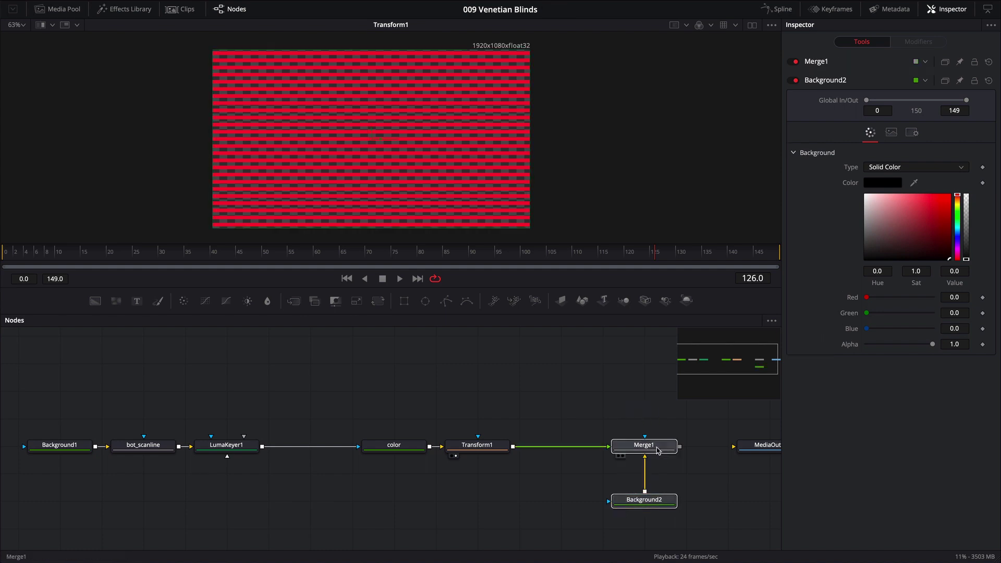
left_click_drag(644, 445, 527, 233)
left_click(677, 470)
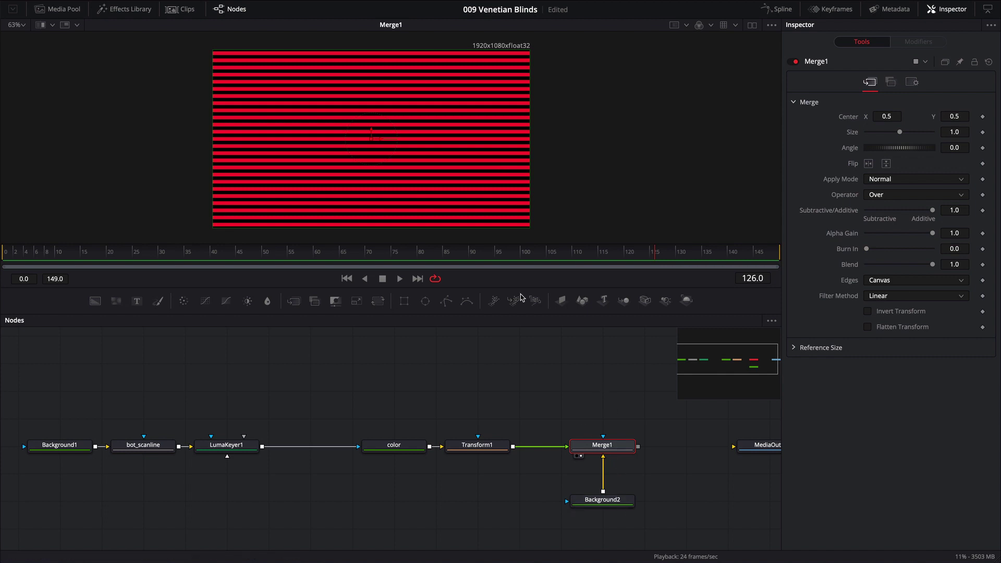
Make Background2 a fully transparent black with saturation 0.0 and Alpha 0.0.
left_click(605, 502)
mouse_move(878, 221)
left_mouse_down()
mouse_move(876, 203)
mouse_move(905, 199)
mouse_move(914, 213)
mouse_move(942, 183)
mouse_move(818, 312)
left_mouse_up()
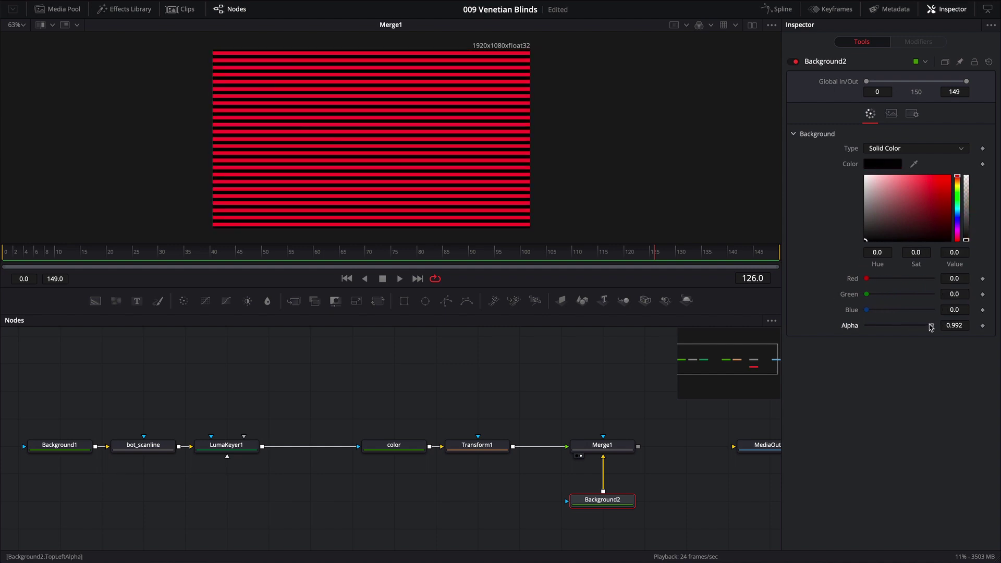
left_click_drag(931, 327, 839, 327)
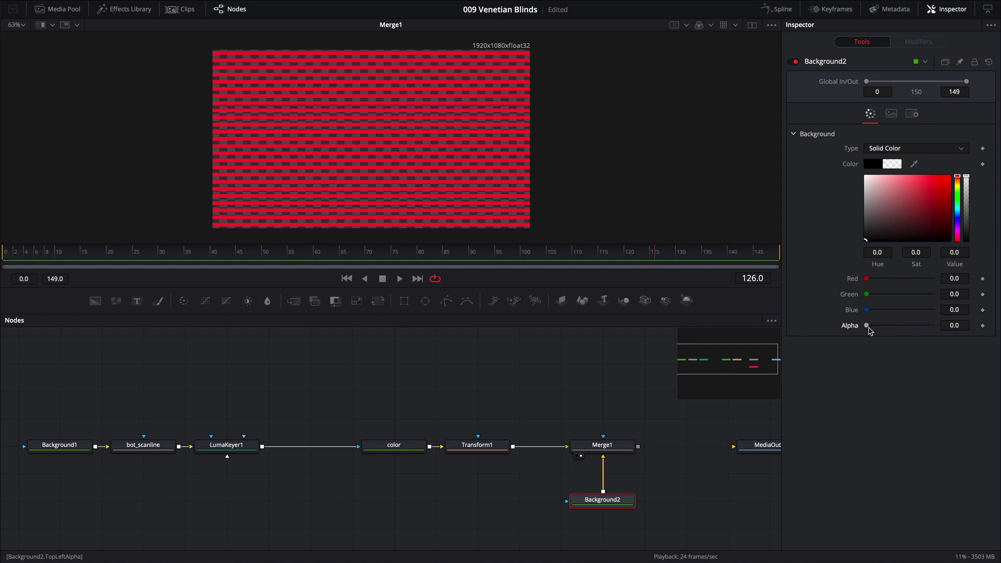
left_click(628, 443)
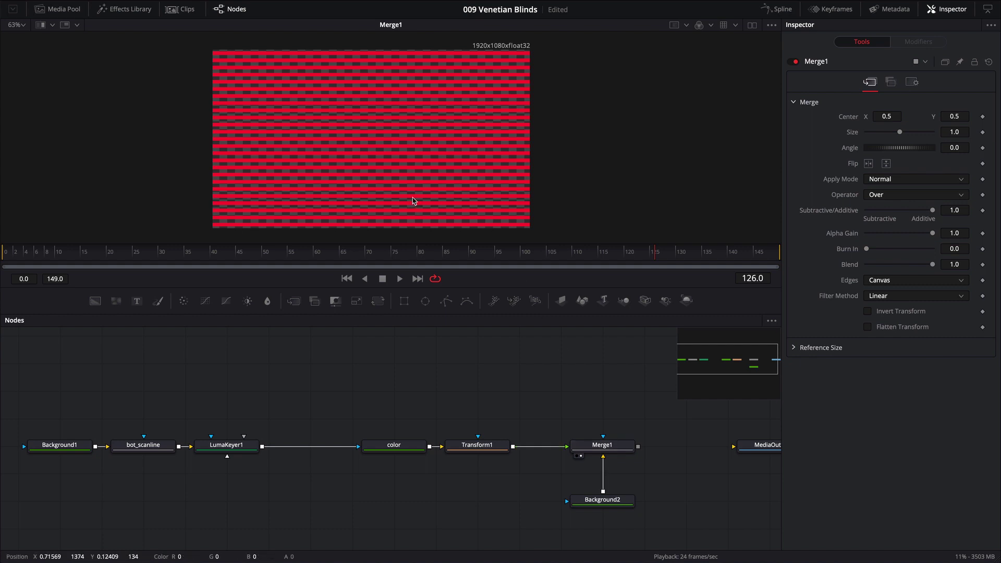
Add an Ellipse mask above Merge1, connect it to the merge's mask input, and save the project.
key("shift+space")
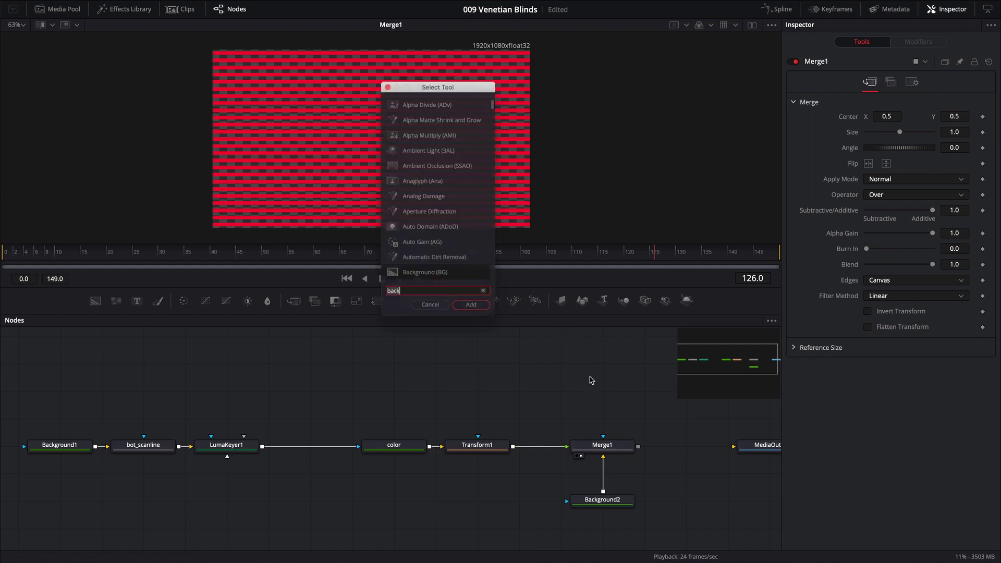
type("ell")
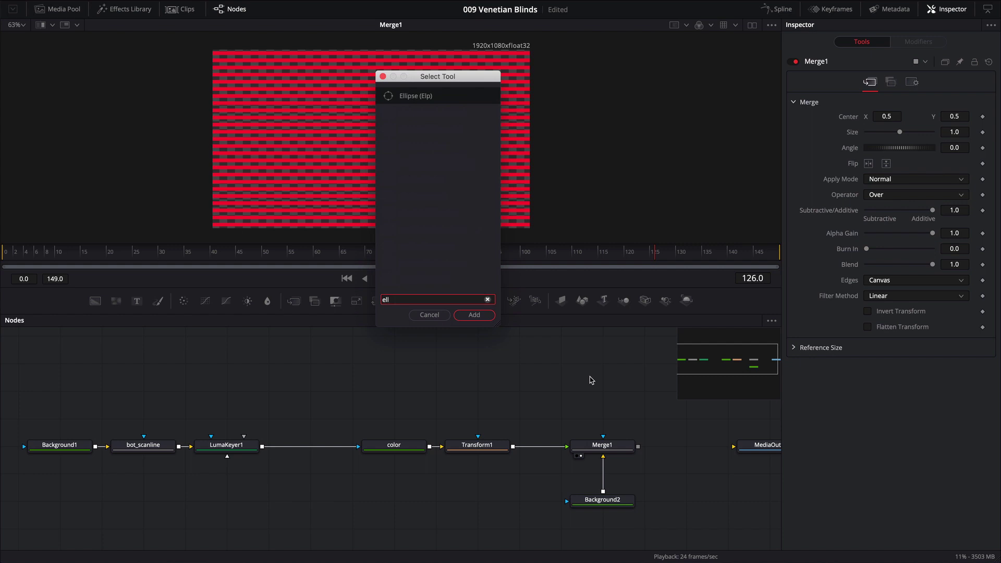
key("Return")
left_click_drag(633, 392, 603, 436)
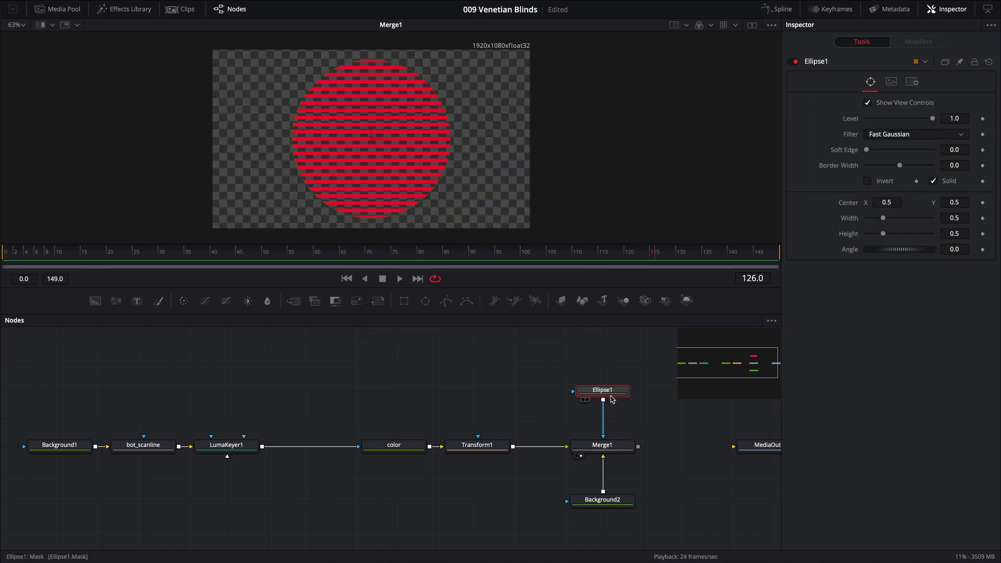
key("ctrl+s")
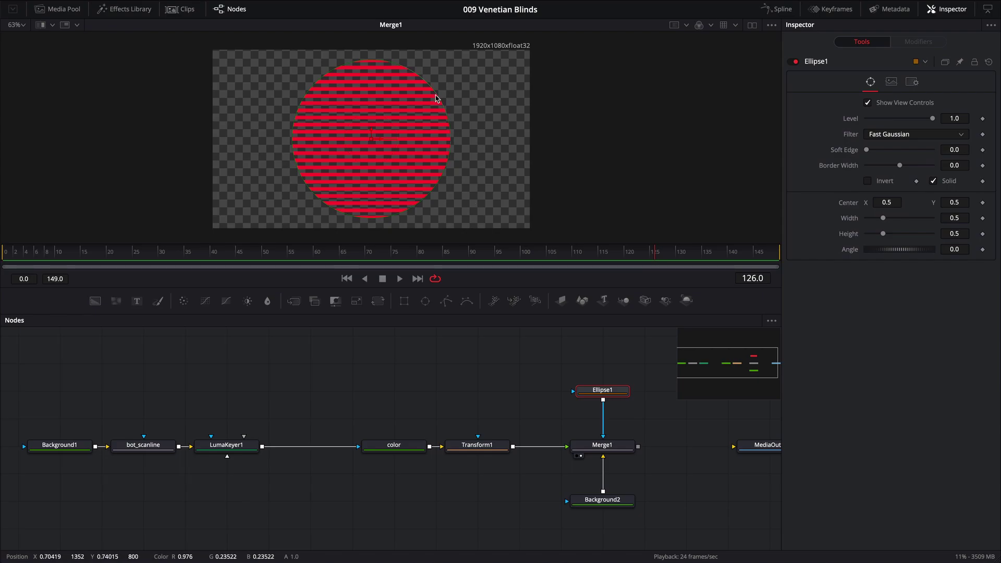
Shrink the ellipse mask to a width and height of about 0.26.
left_click_drag(434, 102, 409, 124)
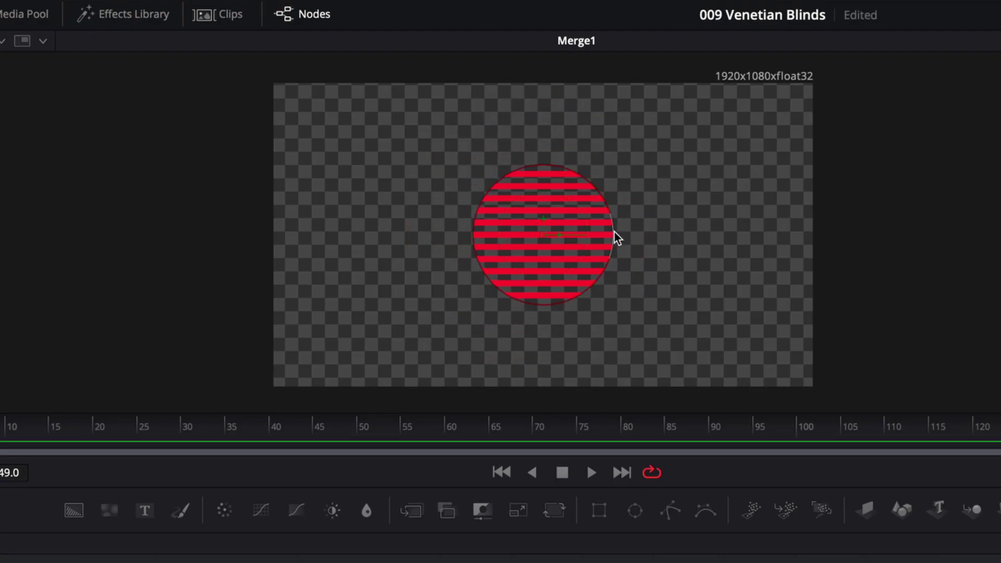
left_click_drag(615, 237, 683, 291)
key("ctrl+z")
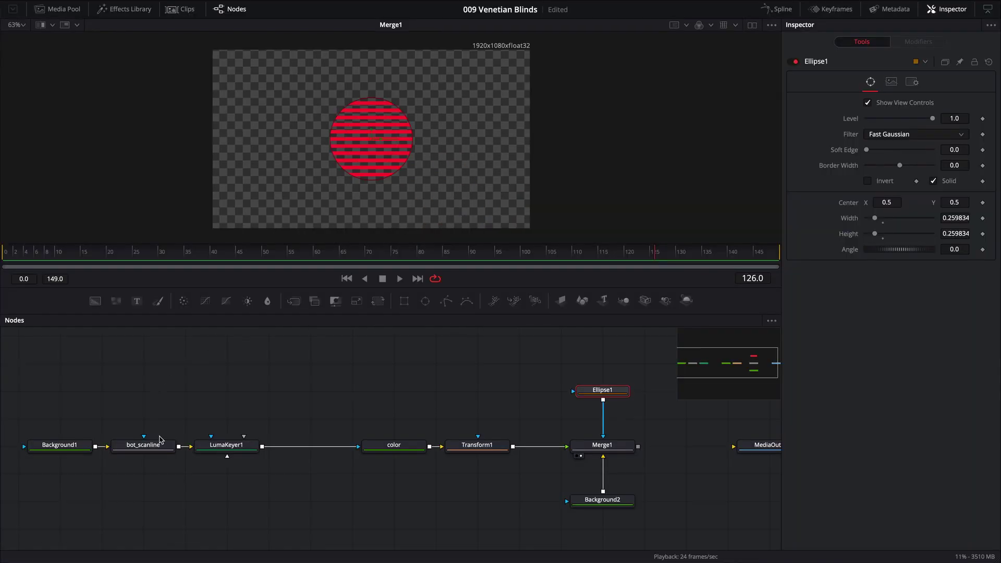
Set the Line Frequency of bot_scanline to 8.
left_click(149, 447)
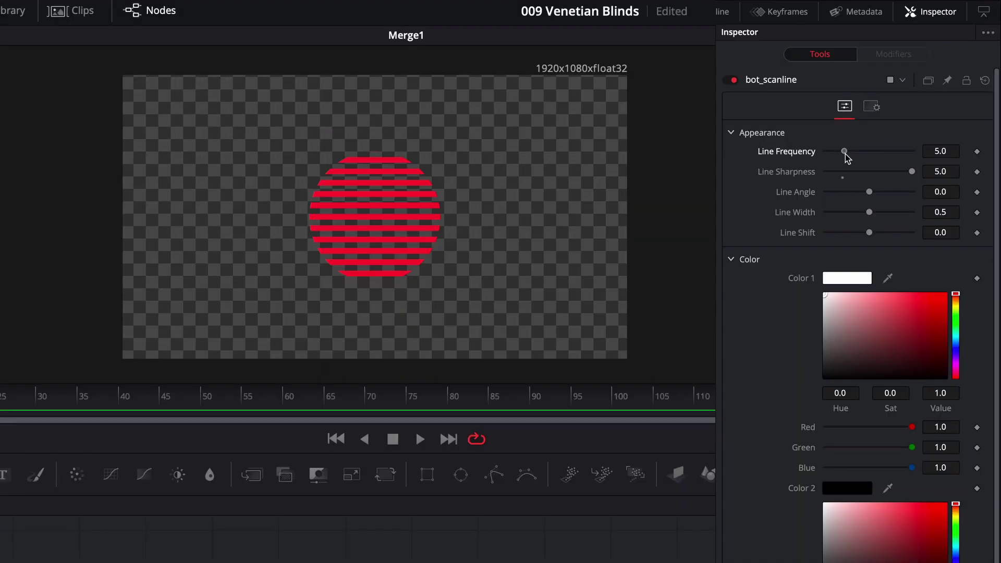
left_click_drag(845, 152, 848, 152)
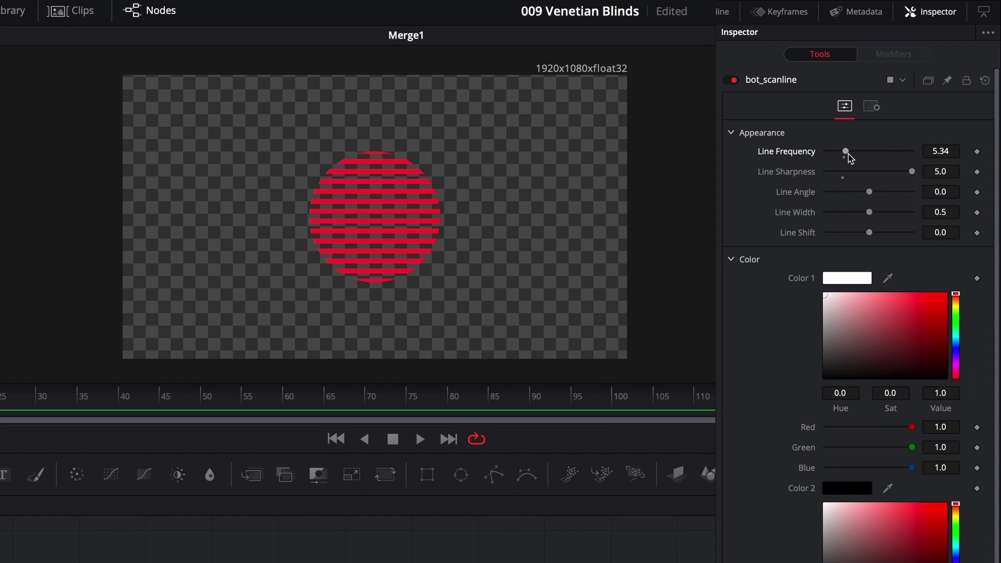
left_click(952, 151)
type("8")
key("Tab")
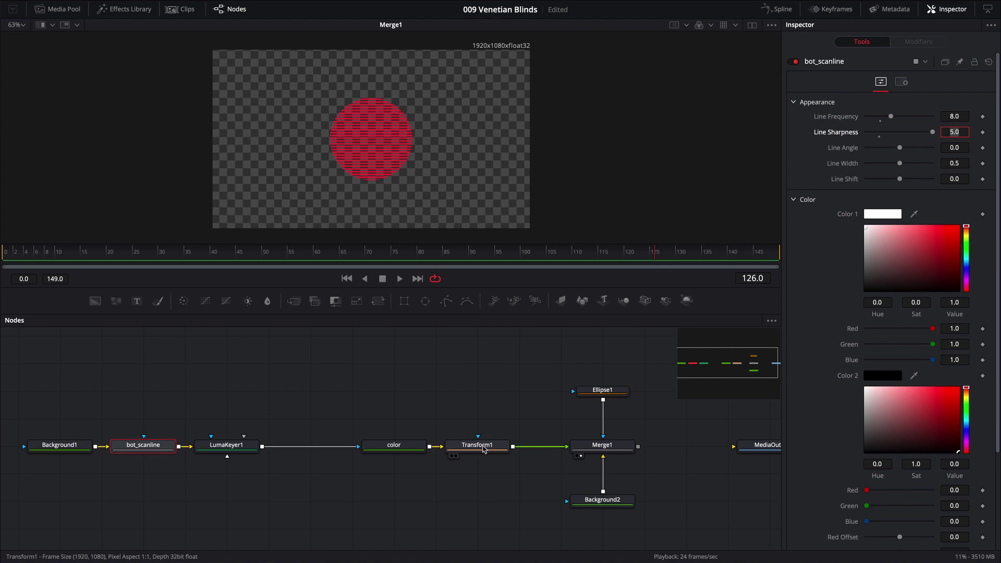
key("Return")
Set the Angle of Transform1 to 45.
left_click(483, 447)
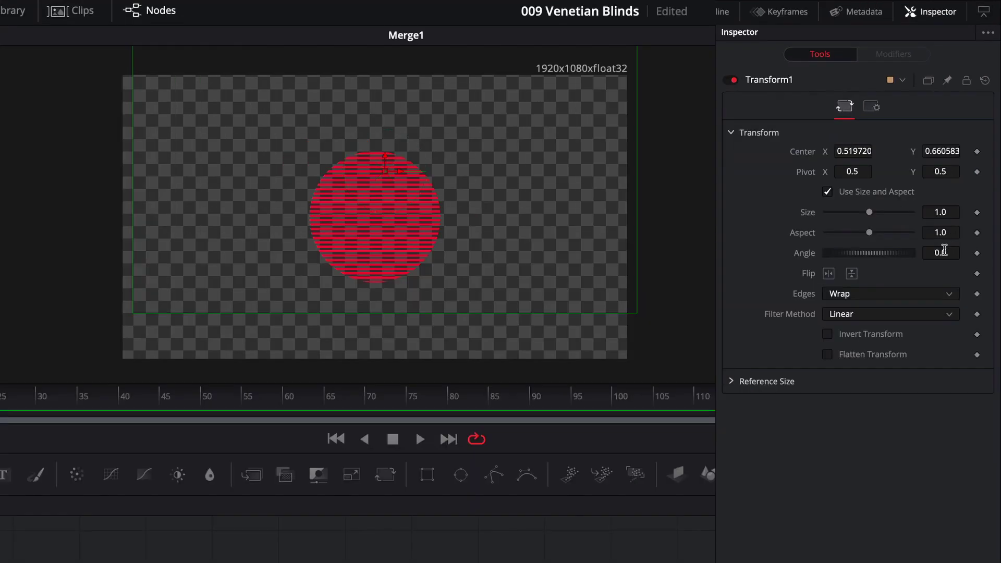
left_click(944, 251)
type("45")
key("Return")
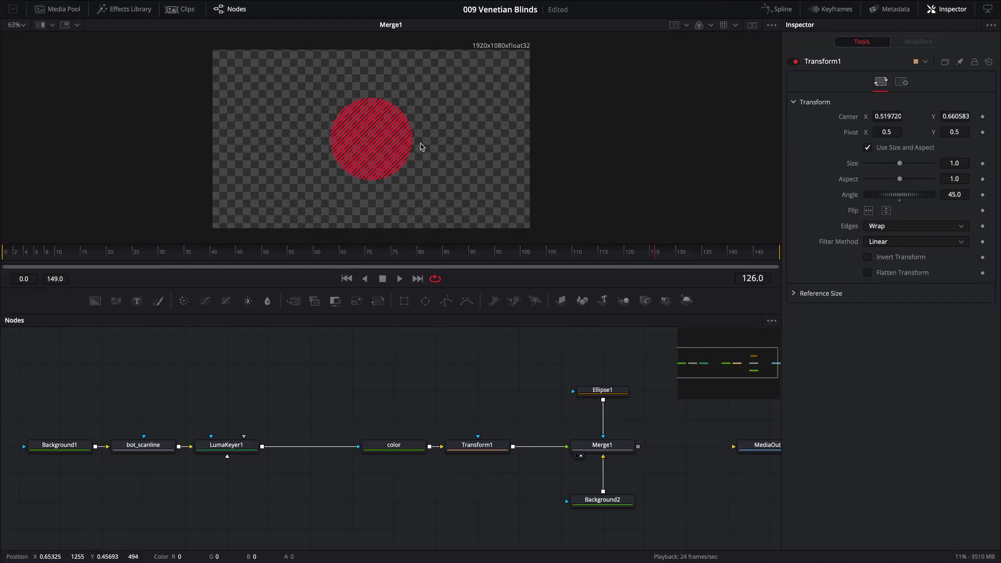
Change the color node's fill to an orange with hue 0.072, saturation 0.843 and value 0.913.
left_click(393, 445)
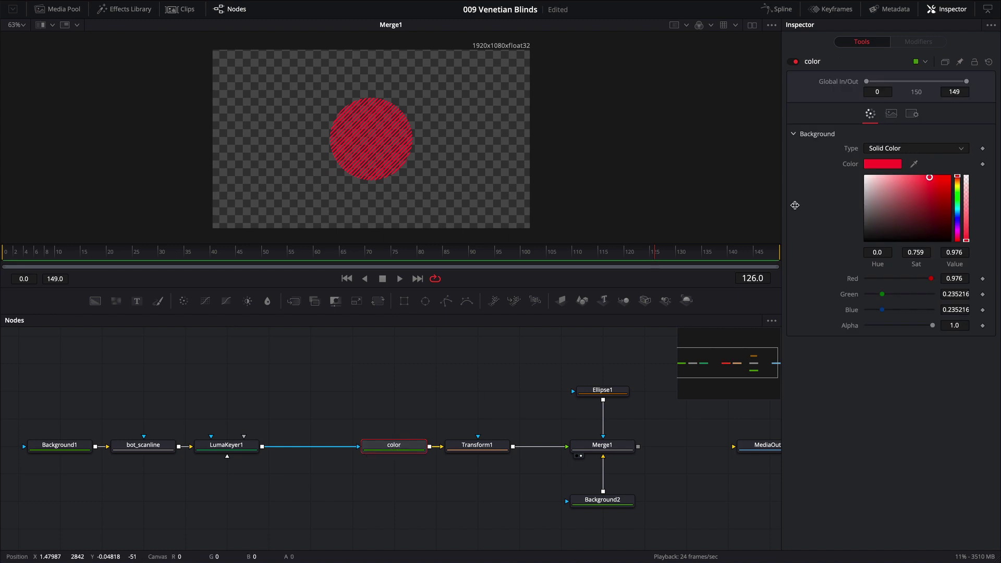
mouse_move(877, 249)
left_mouse_down()
mouse_move(881, 233)
mouse_move(778, 221)
left_mouse_up()
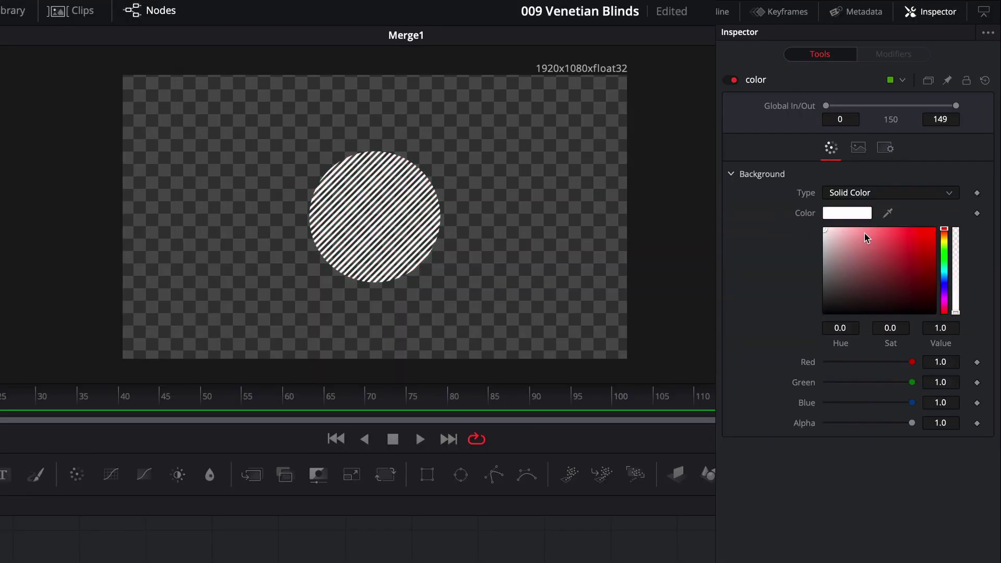
mouse_move(866, 238)
left_mouse_down()
mouse_move(945, 237)
mouse_move(917, 235)
left_mouse_up()
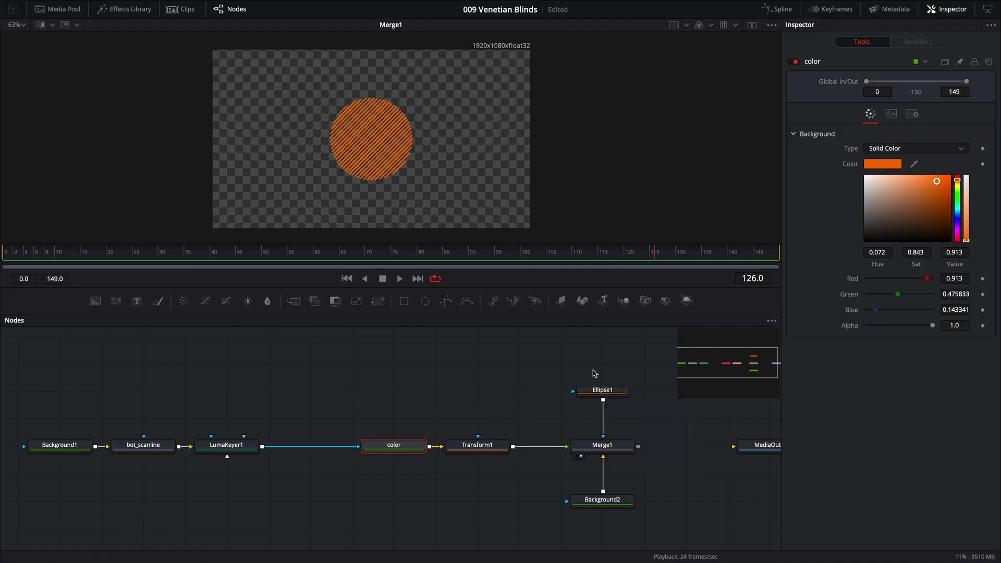
Move the Ellipse1 node aside, add a Rectangle mask and connect it to Merge1's mask input in place of the ellipse.
left_click(596, 374)
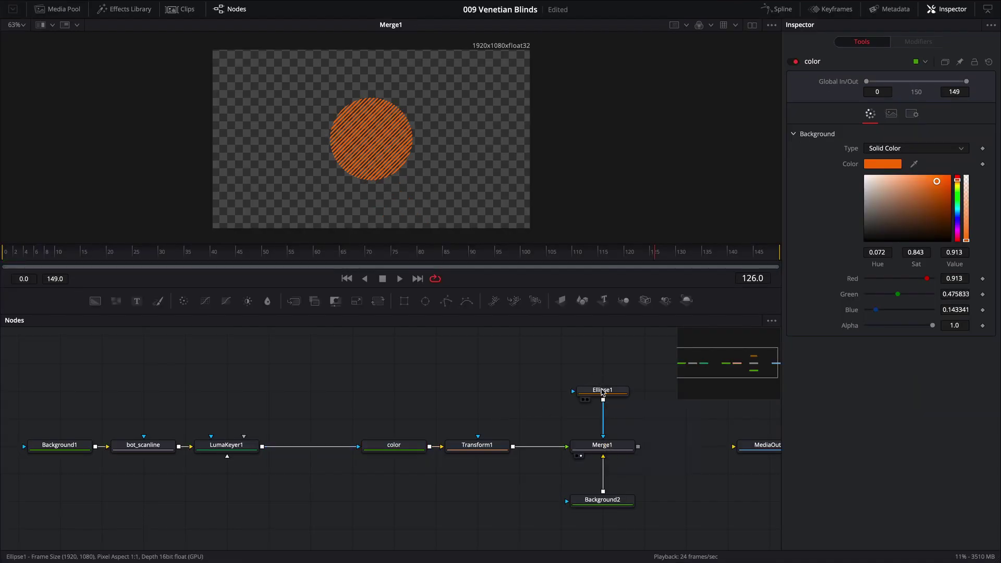
left_click_drag(599, 389, 557, 388)
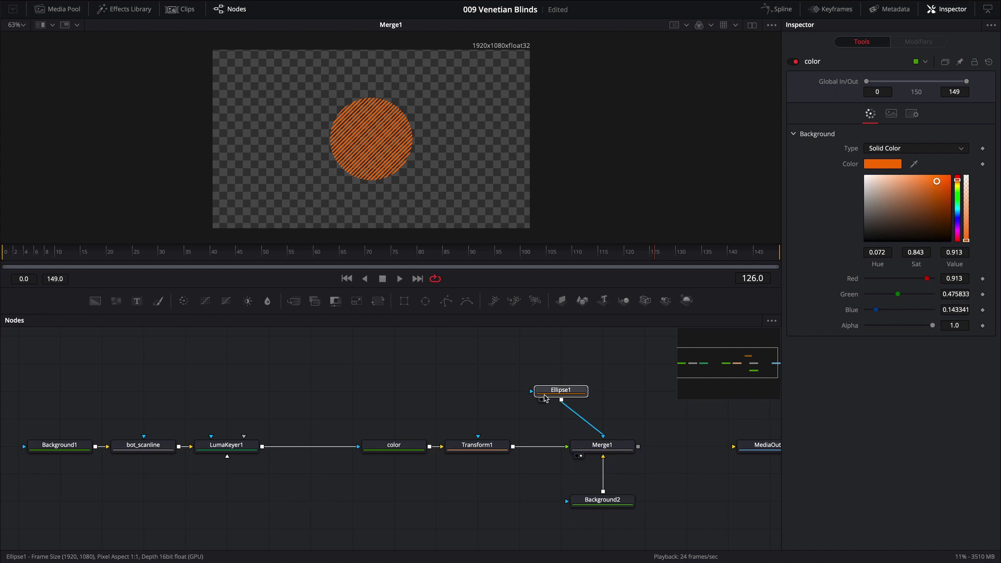
left_click(600, 362)
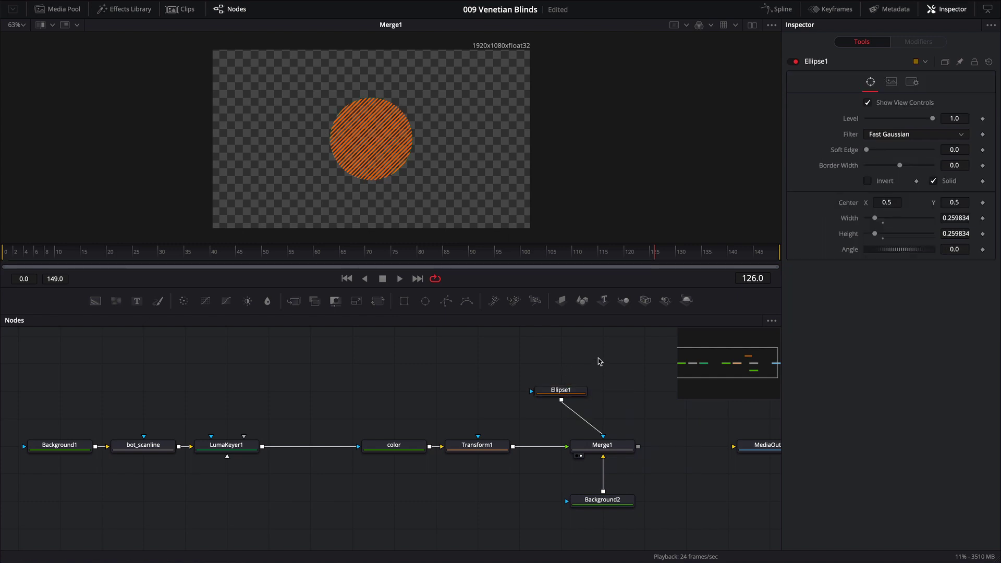
key("shift+space")
type("rect")
key("Return")
left_click_drag(607, 366, 604, 436)
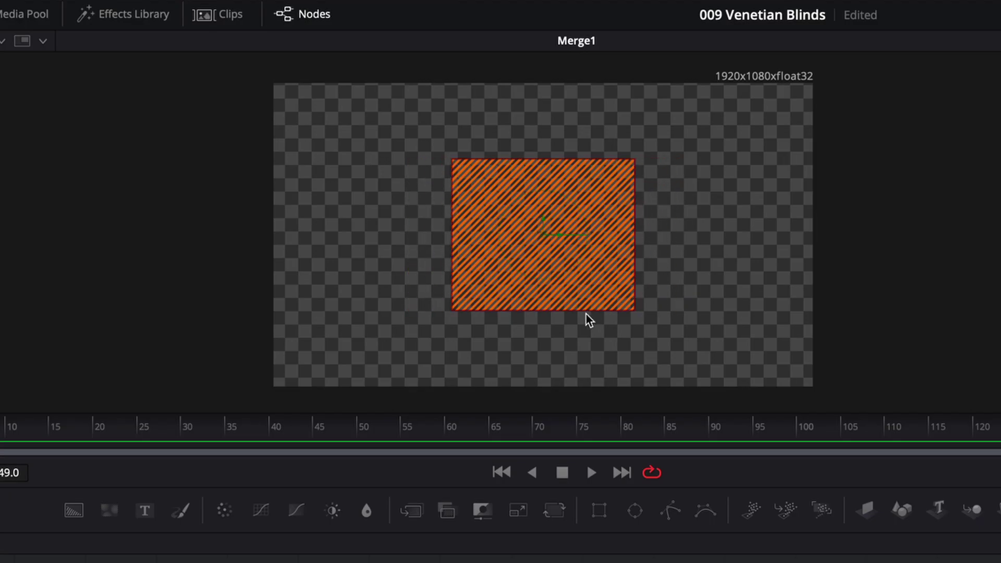
Resize the rectangle mask to about 0.34 wide by 0.57 high and move both mask nodes away from Merge1.
left_click_drag(585, 316, 584, 327)
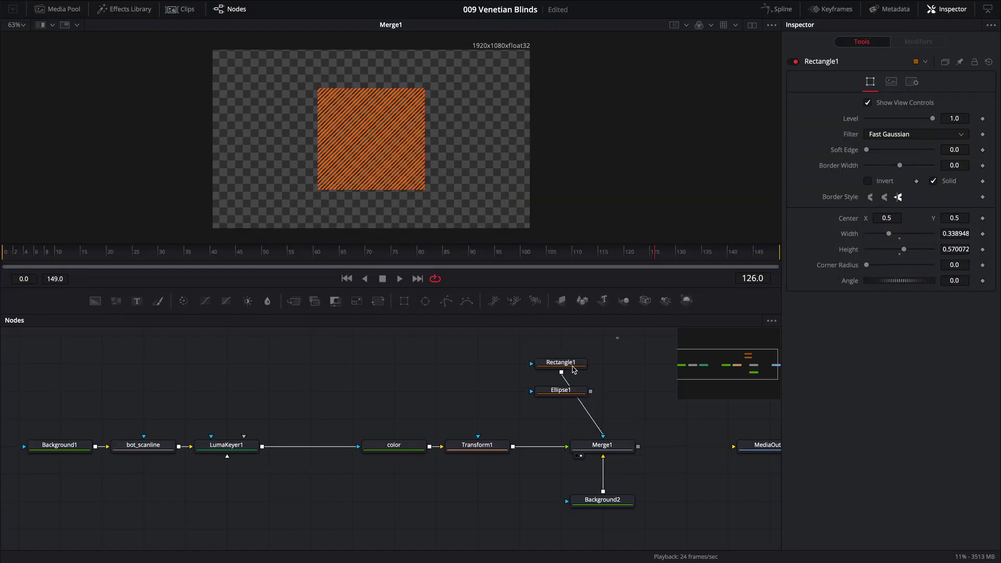
left_click(562, 392, "ctrl")
left_click_drag(562, 393, 519, 421)
left_click(578, 348)
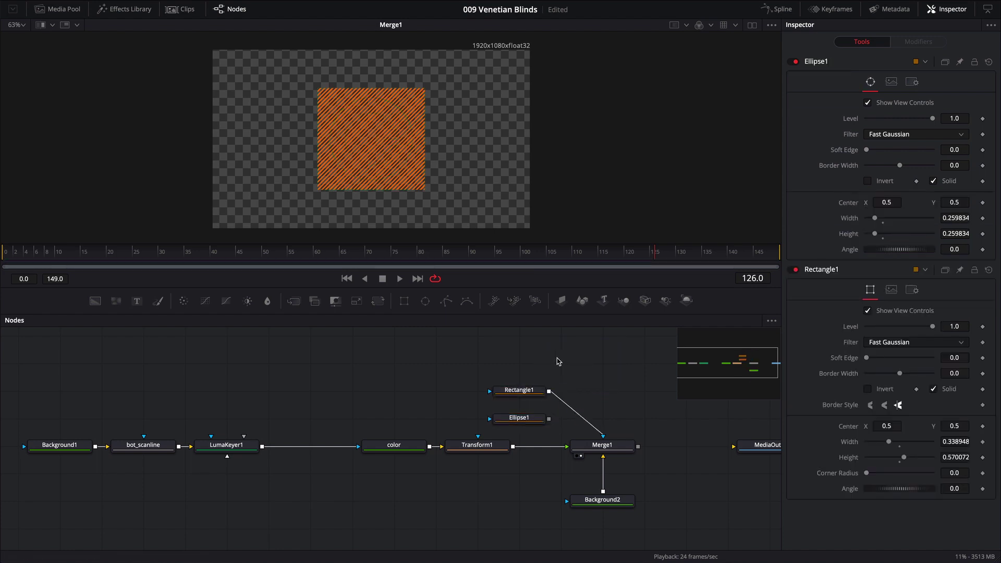
Add a Text+ node above the Rectangle1 node and show it in the viewer.
key("shift+space")
type("text")
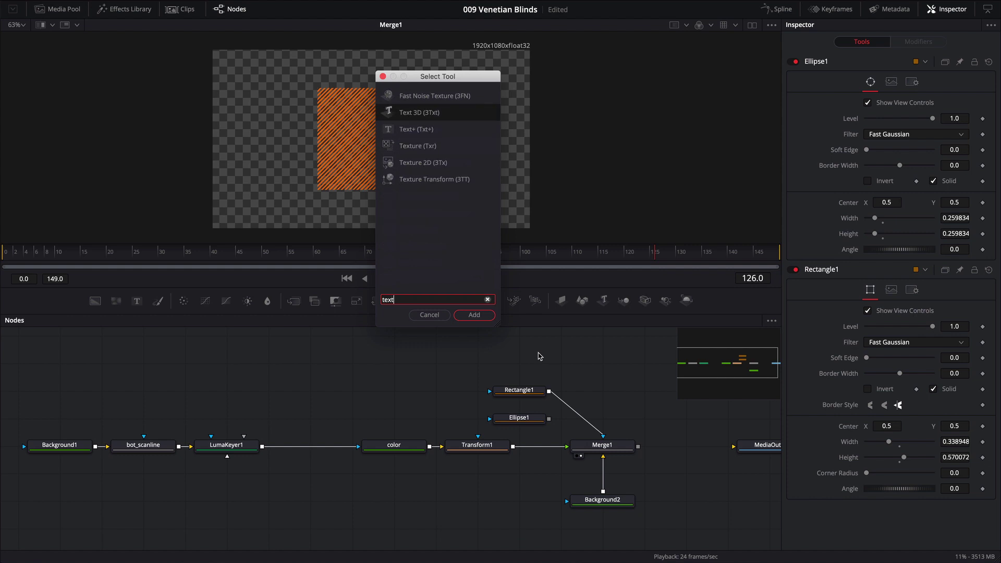
key("Down")
key("Return")
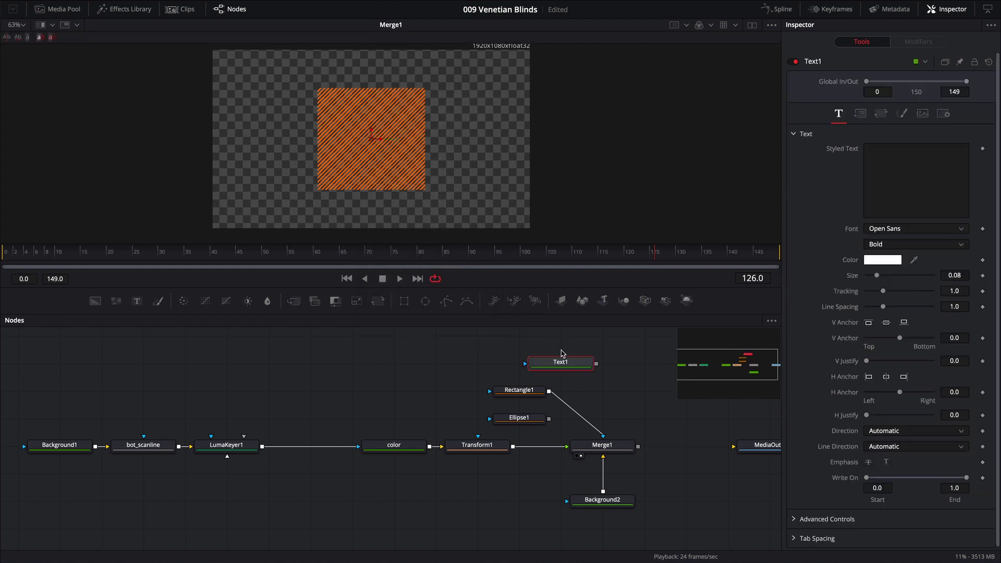
left_click_drag(561, 353, 476, 172)
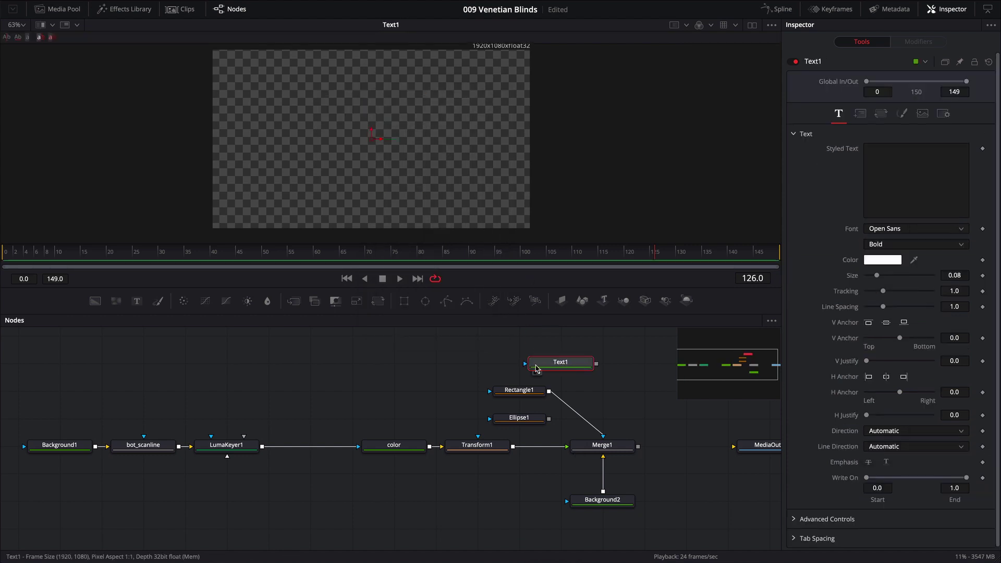
Align the Text1 node above Rectangle1 and enter RESOLVE IN POST as its styled text.
left_click_drag(536, 368, 494, 368)
left_click(884, 191)
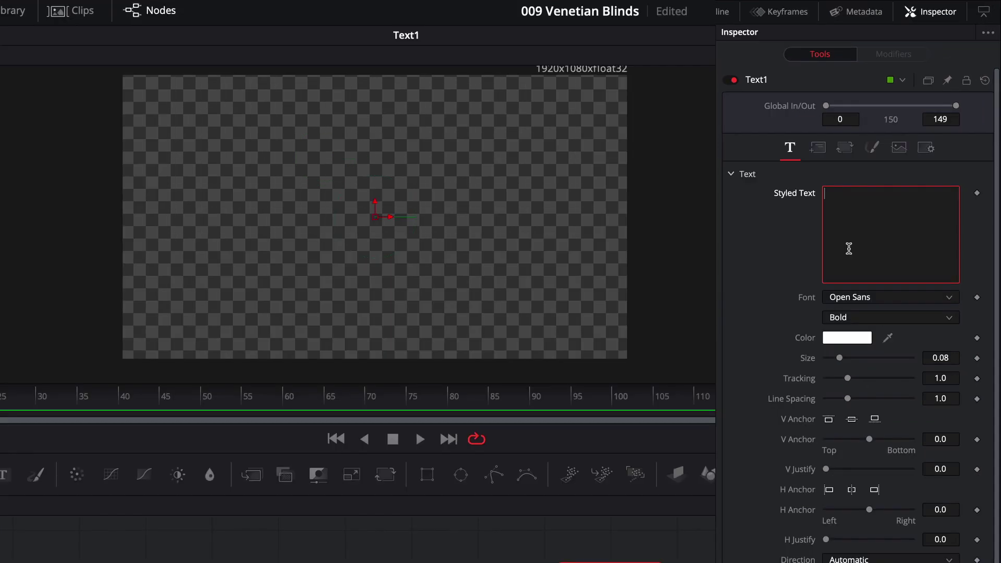
type("RESO")
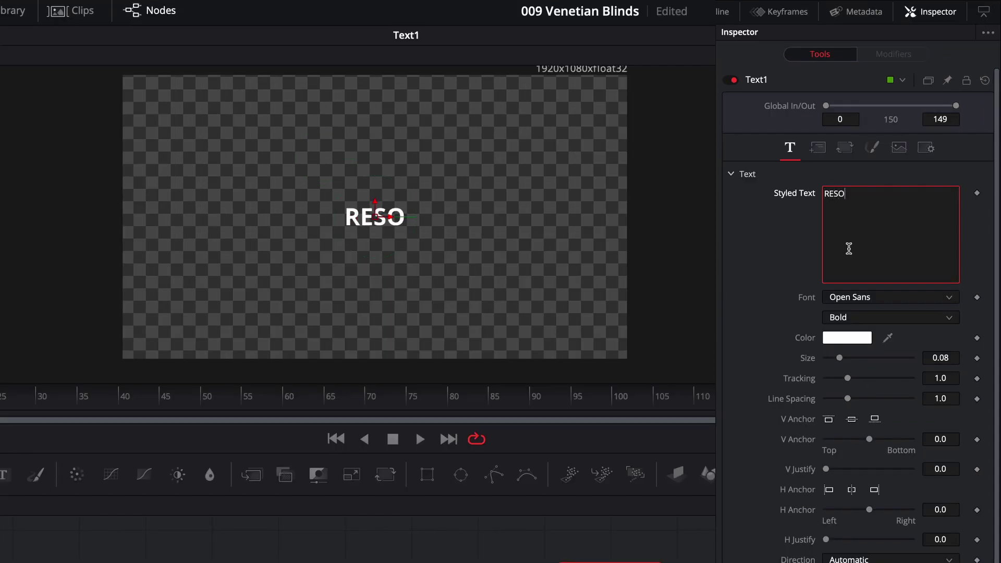
type("LVE IN POST")
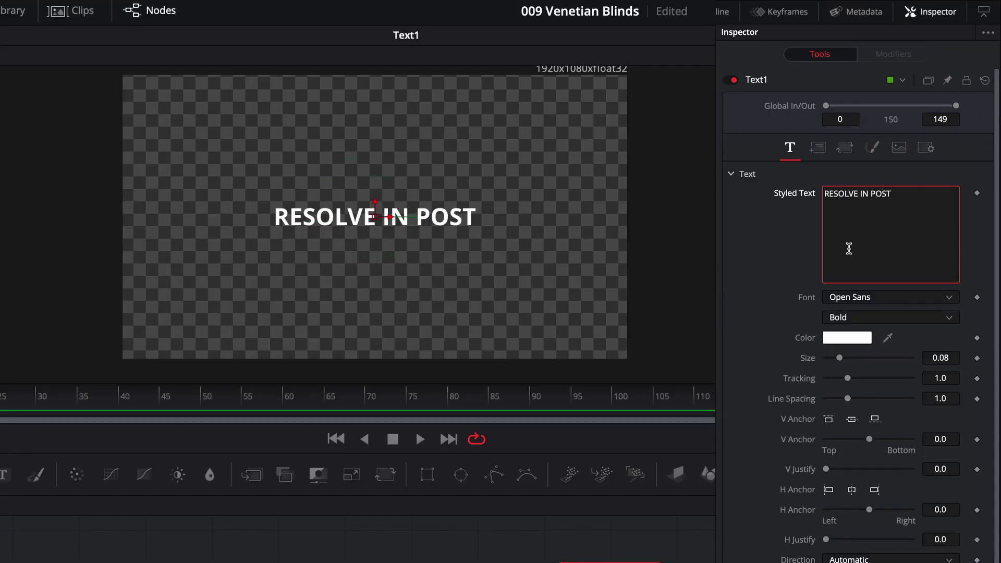
Enlarge the text to a size of 0.1575 and set its font style to Extrabold.
key("ctrl+a")
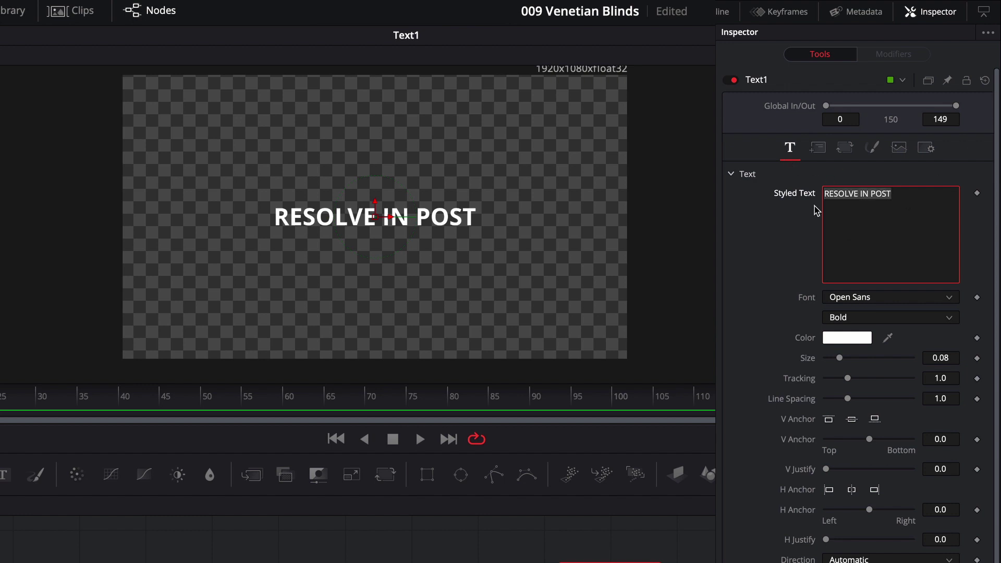
left_click_drag(840, 361, 854, 361)
left_click(863, 324)
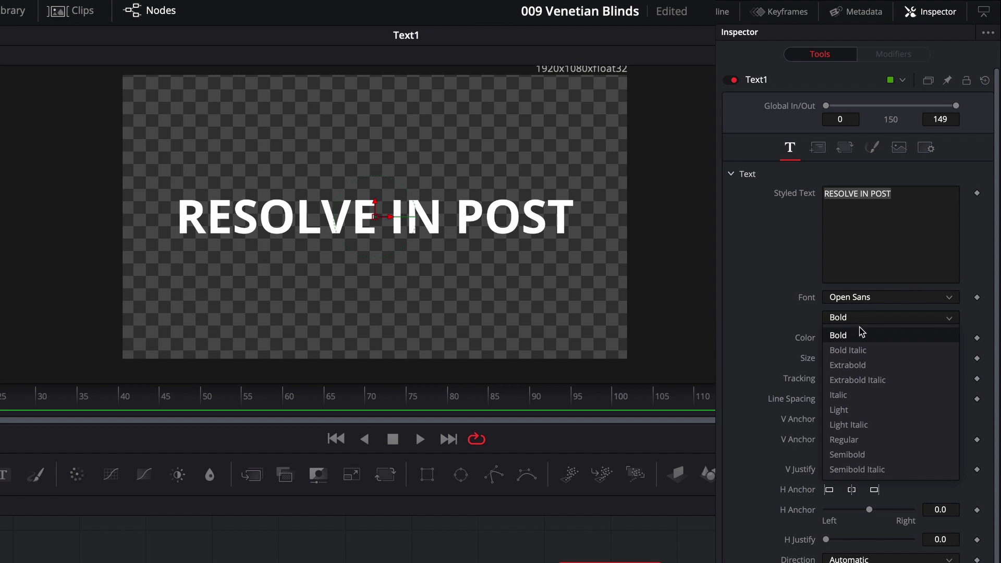
left_click(868, 364)
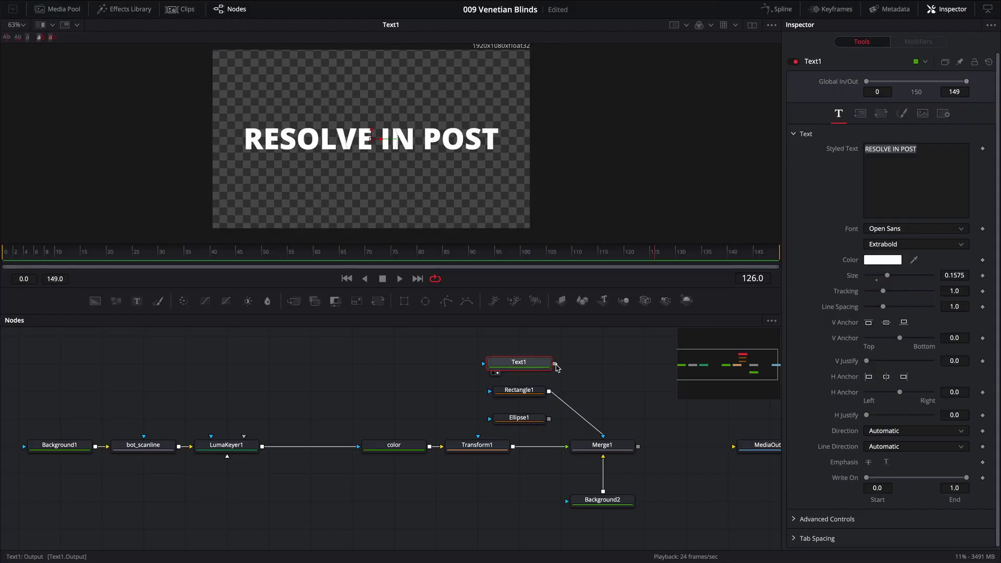
Connect Text1 to Merge1's mask input in place of the rectangle, view Merge1, and raise bot_scanline's line frequency to 9.83.
left_click_drag(556, 365, 456, 224)
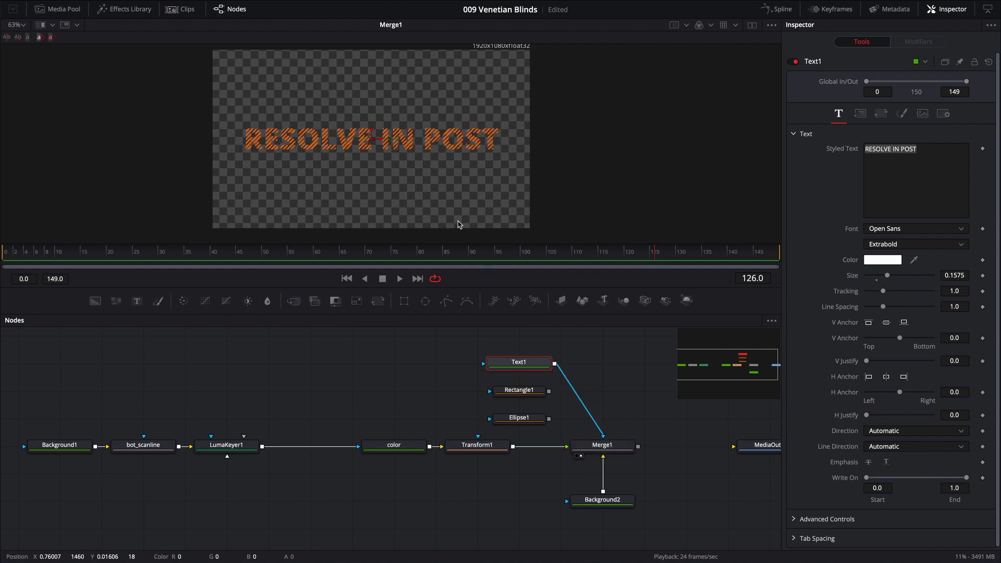
left_click(158, 444)
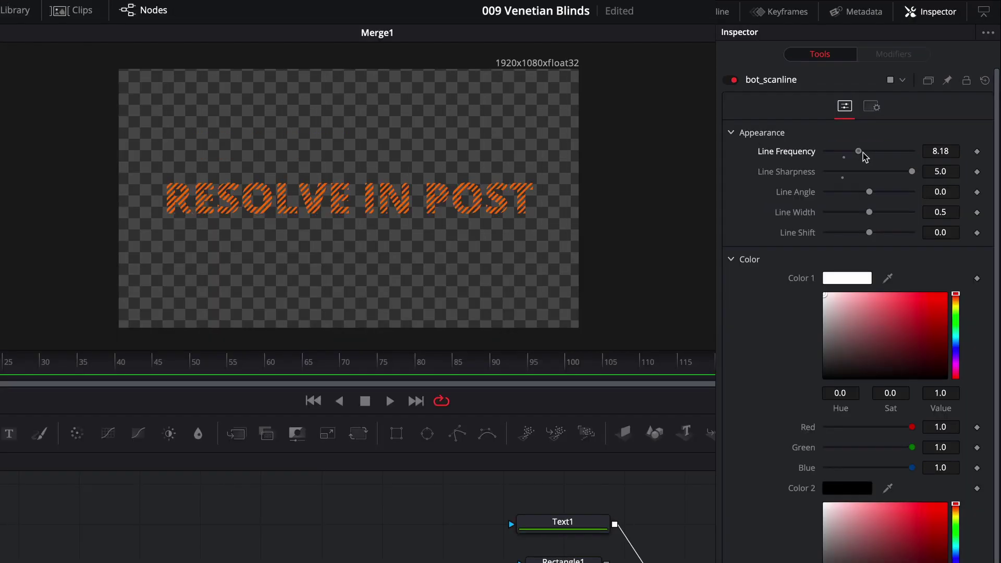
left_click_drag(863, 156, 870, 156)
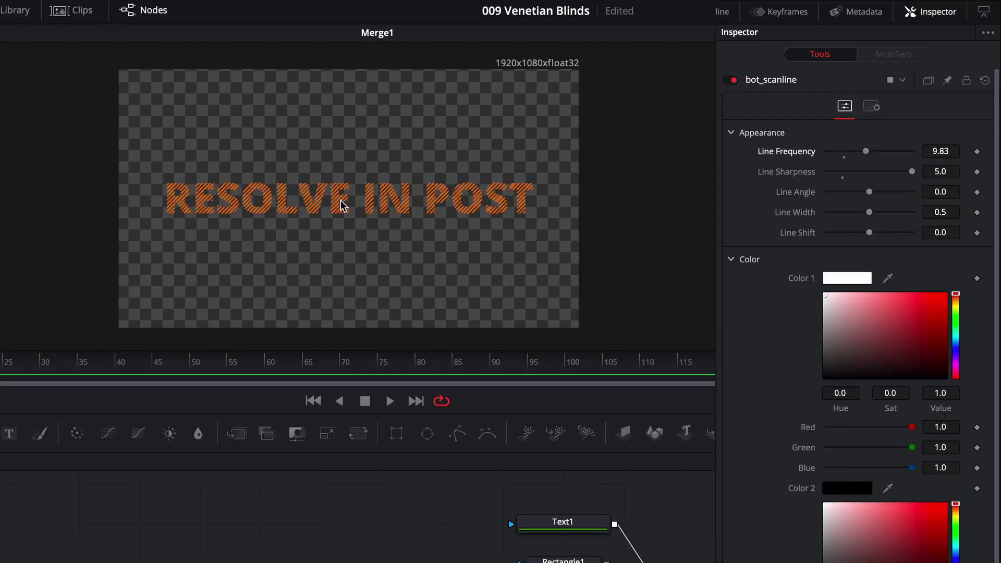
scroll(342, 206, "up", 2)
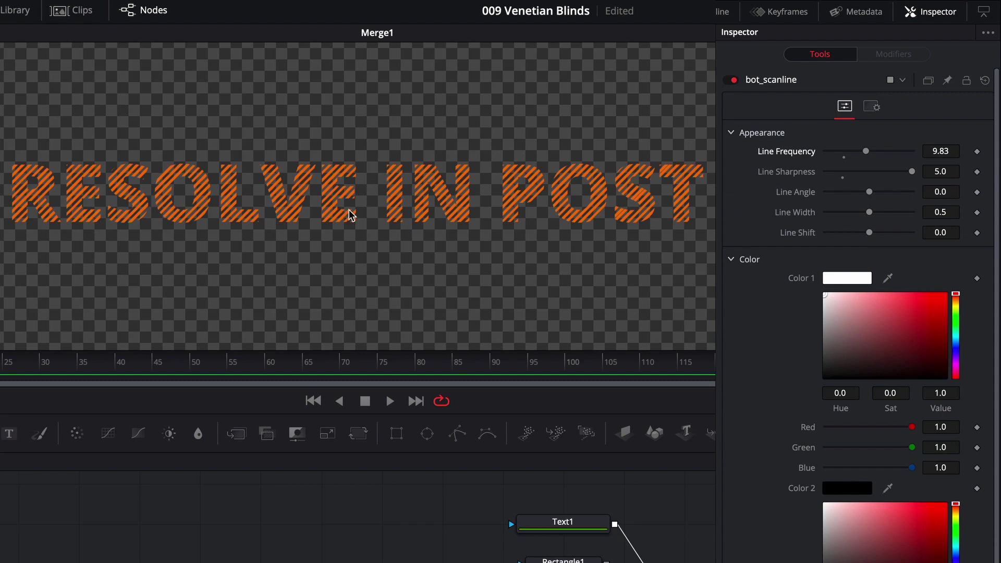
scroll(403, 247, "down", 4)
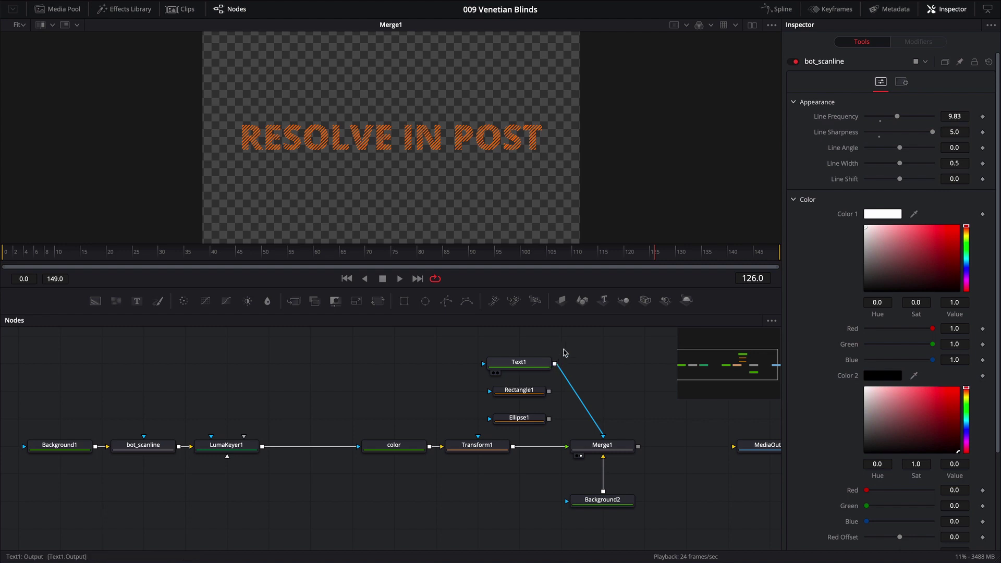
Merge Text1 over Merge1's output with a new merge node, view the result, and move Text1 directly above Merge1.
left_click_drag(629, 380, 749, 435)
left_click_drag(613, 438, 596, 444)
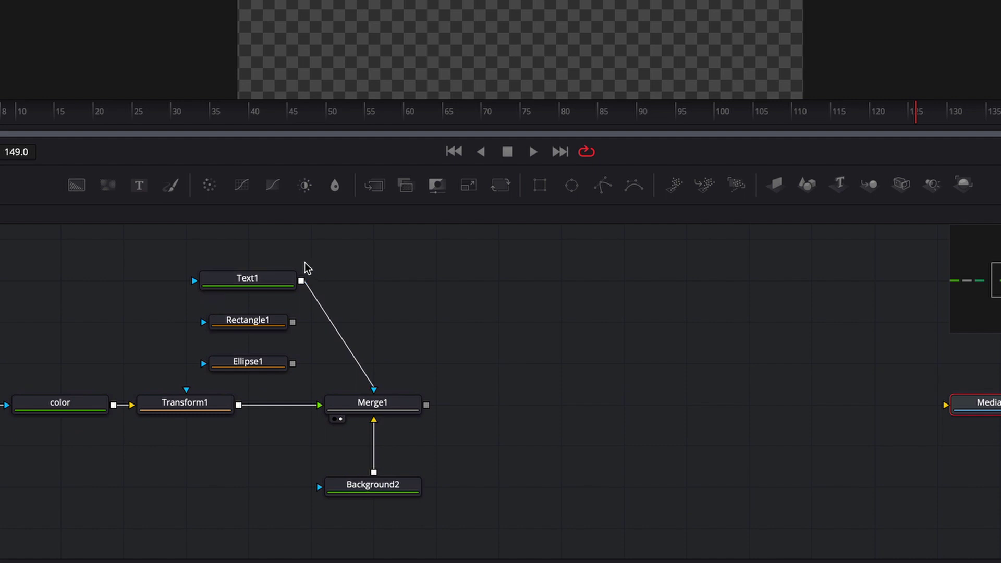
left_click(270, 284)
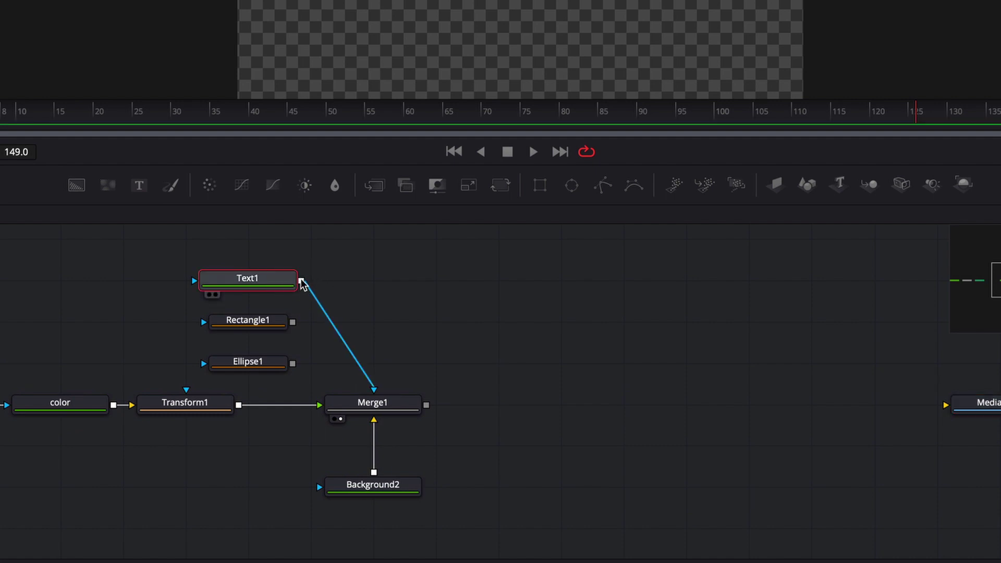
left_click_drag(301, 282, 425, 405)
left_click_drag(496, 412, 578, 407)
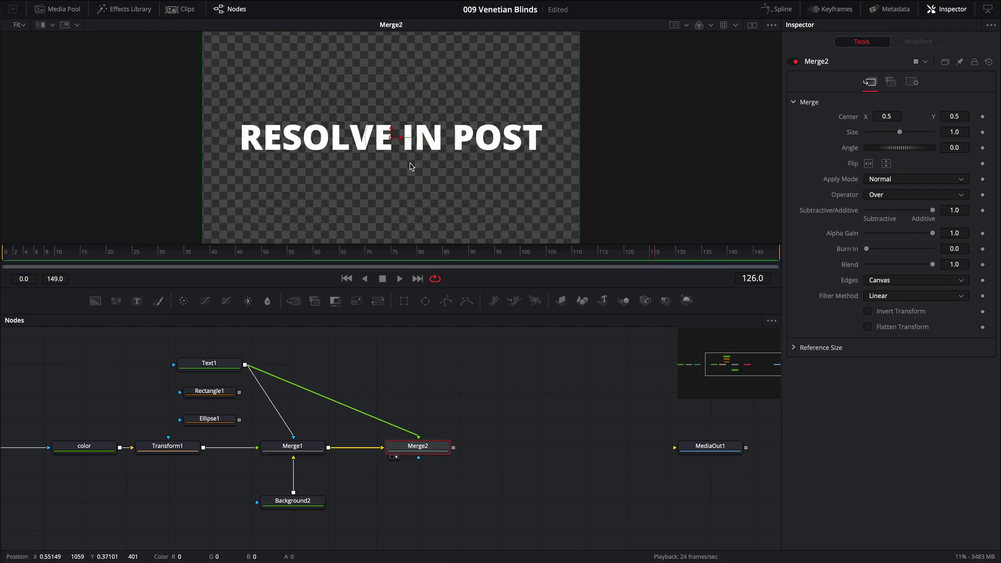
left_click_drag(230, 363, 315, 369)
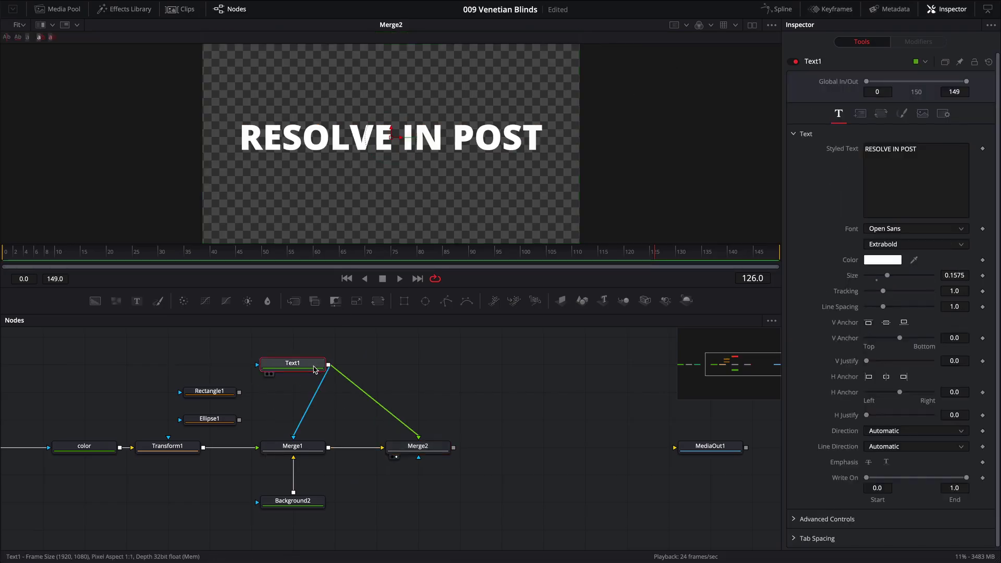
Compare the striped output of Merge1 with the plain Text1 output in the viewer.
key("1")
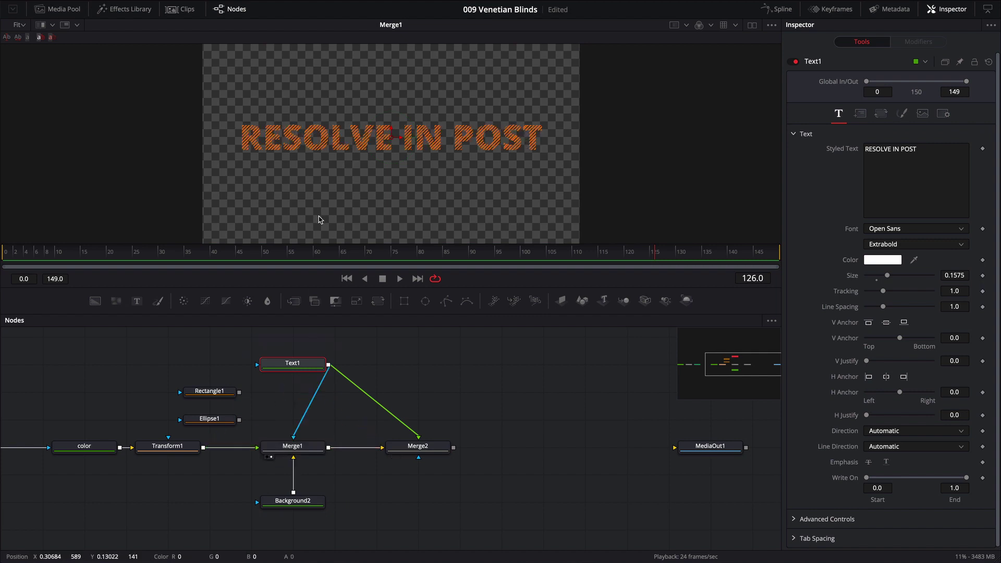
key("1")
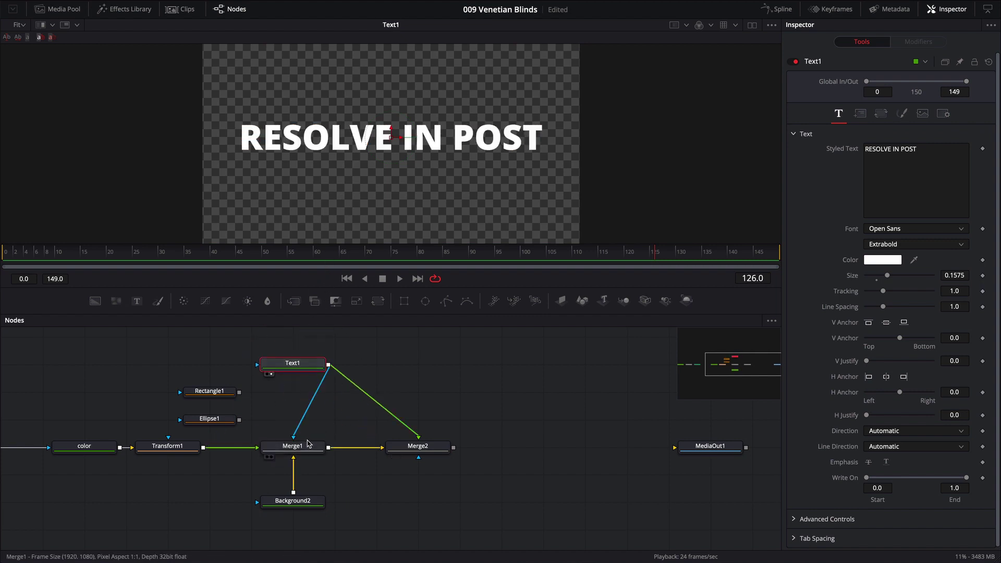
key("1")
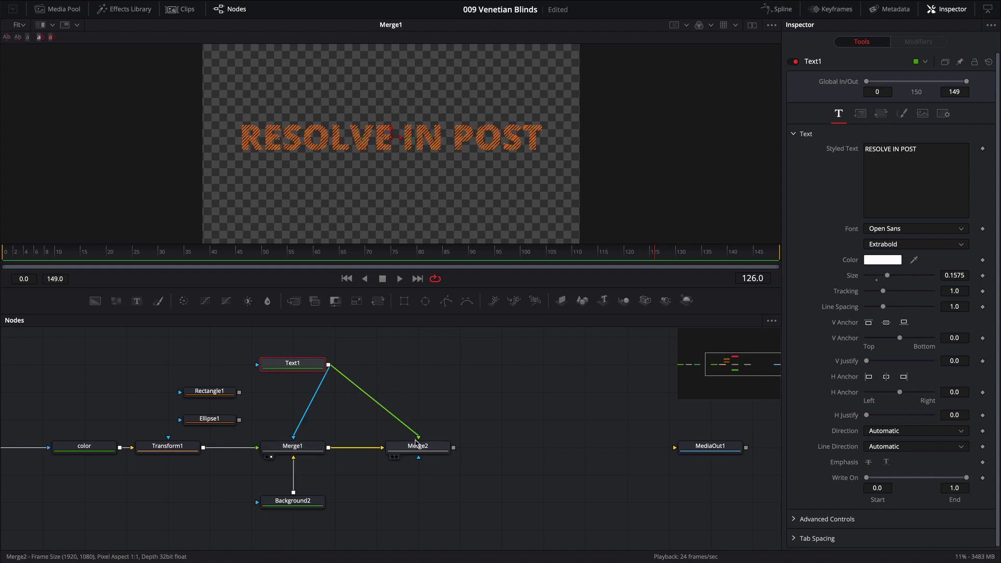
Move Merge2 further from Merge1, show it in the viewer, and insert a Transform node between the two merges.
left_click_drag(420, 450, 469, 449)
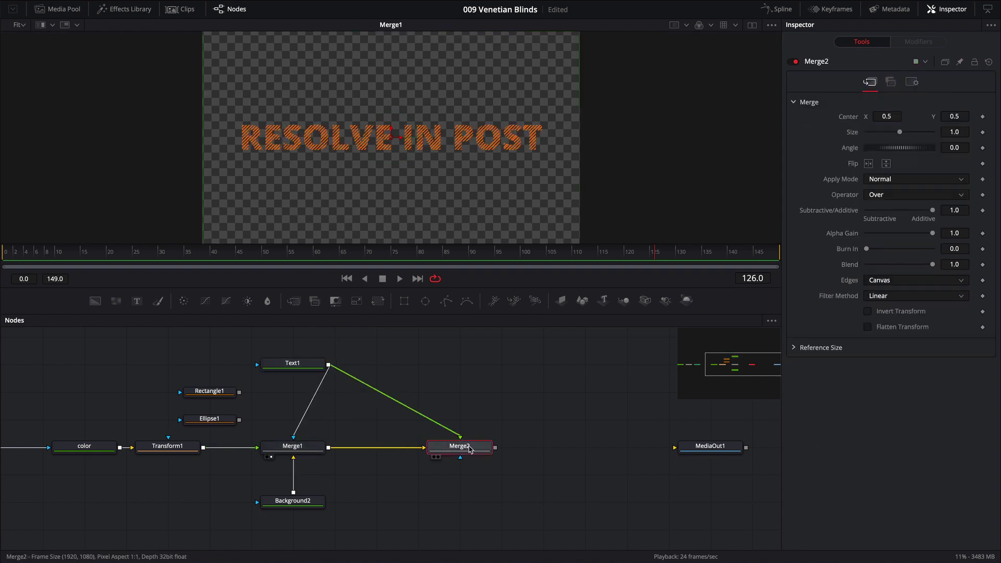
key("1")
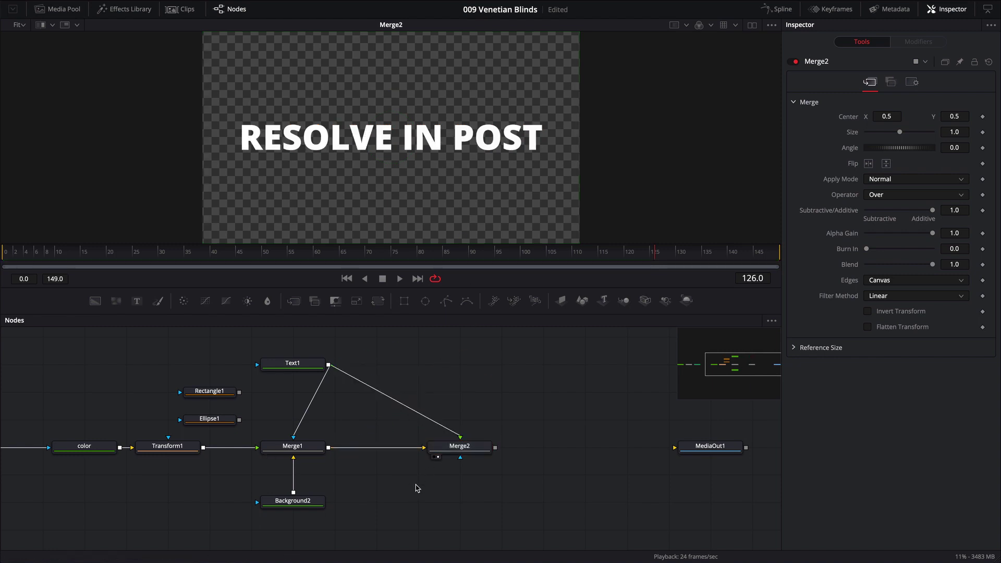
key("shift+space")
type("tran")
key("Return")
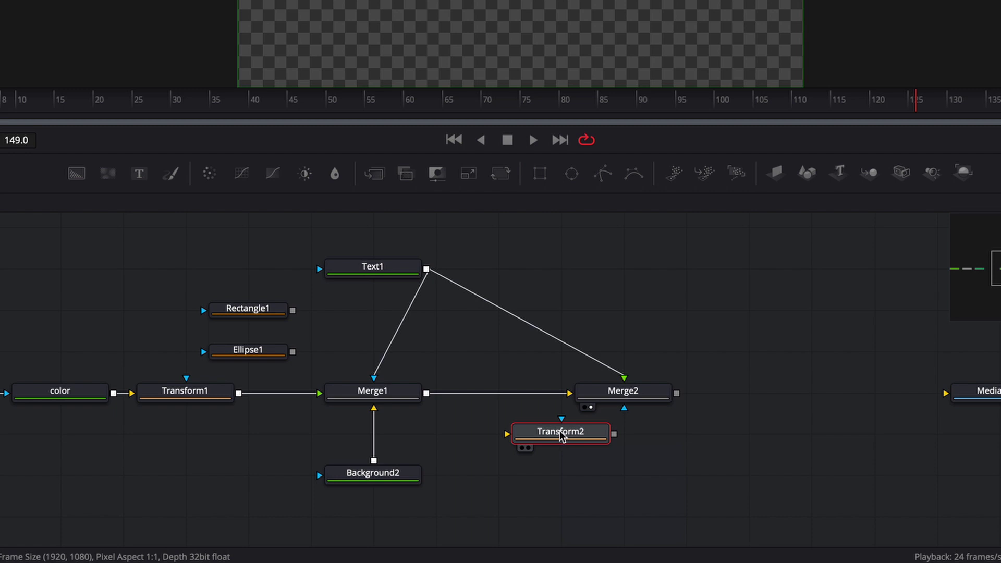
left_click_drag(524, 430, 461, 391)
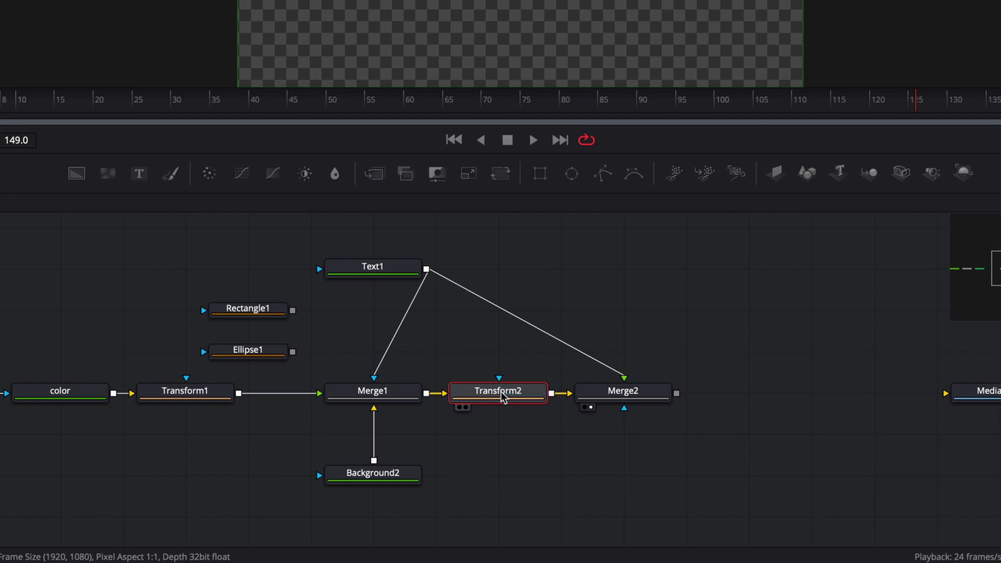
mouse_move(506, 397)
left_mouse_down()
mouse_move(498, 444)
mouse_move(509, 397)
left_mouse_up()
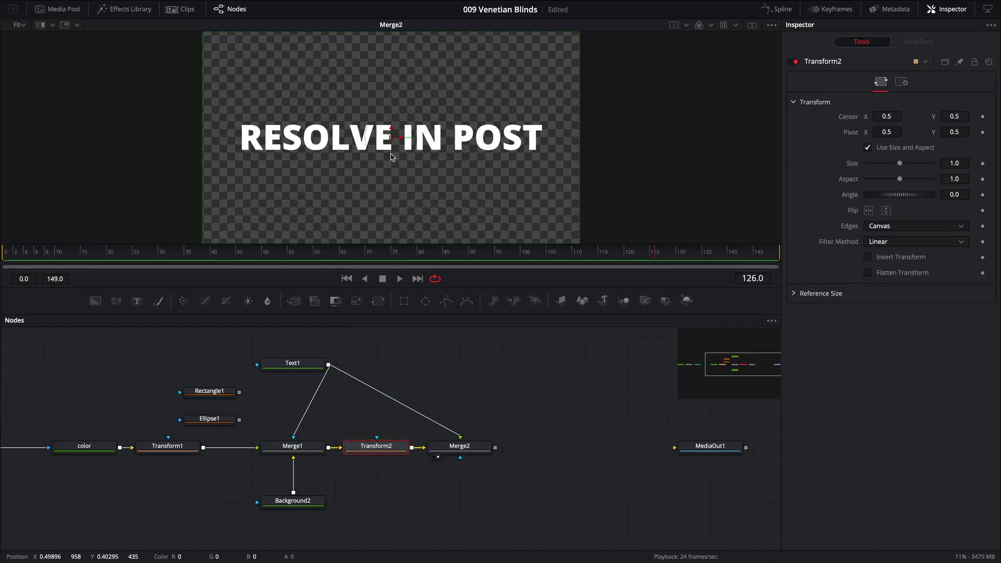
Offset the striped copy behind the text by moving Transform2's center to about X 0.493, Y 0.486.
scroll(516, 0, "up", 3)
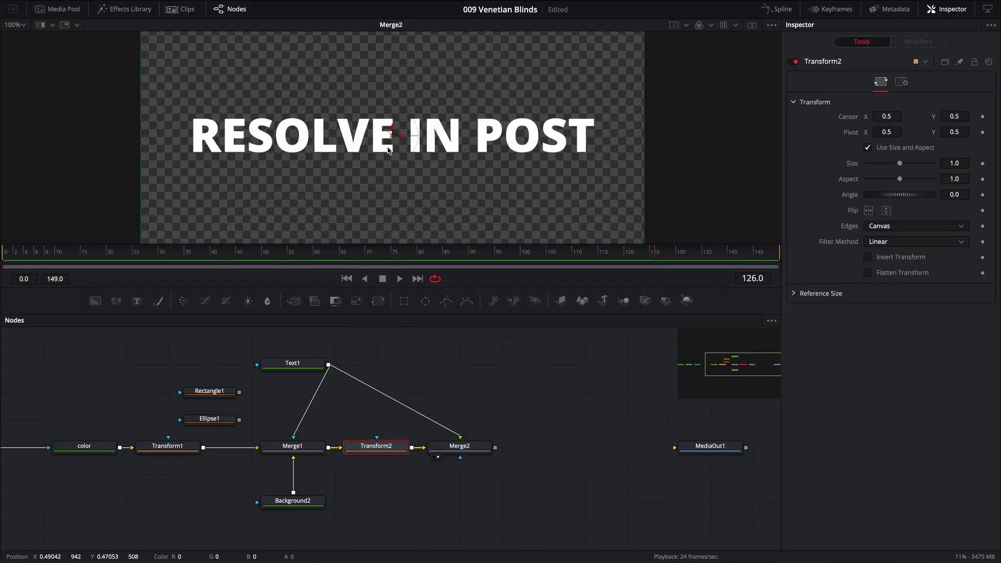
scroll(388, 150, "up", 1)
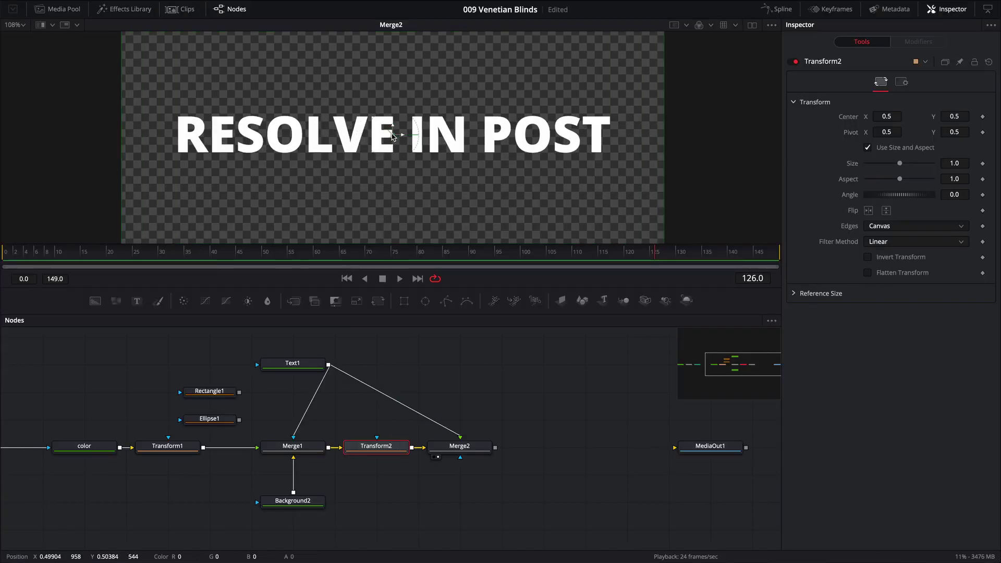
left_click_drag(392, 135, 389, 139)
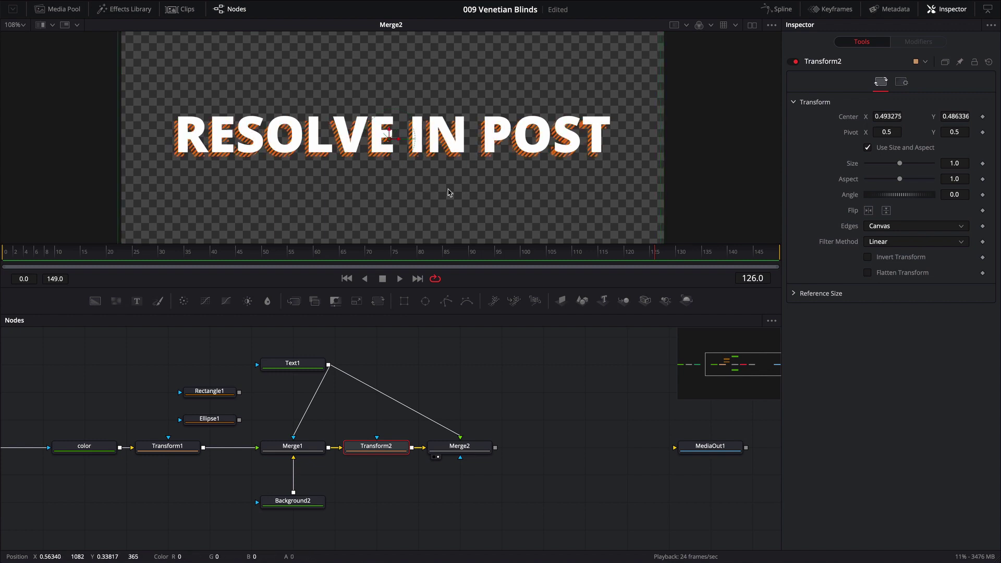
scroll(452, 194, "down", 5)
scroll(451, 194, "up", 3)
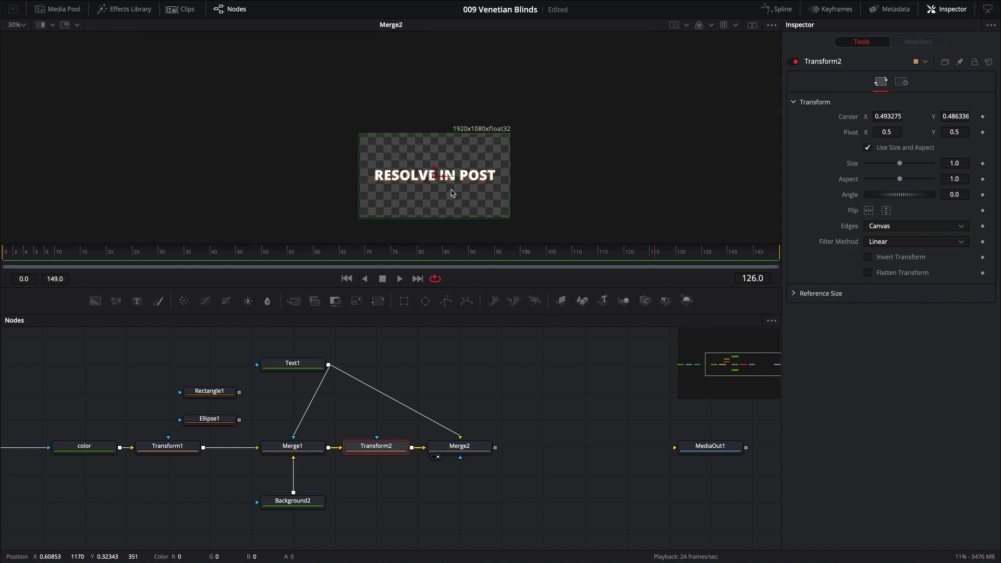
scroll(452, 194, "up", 3)
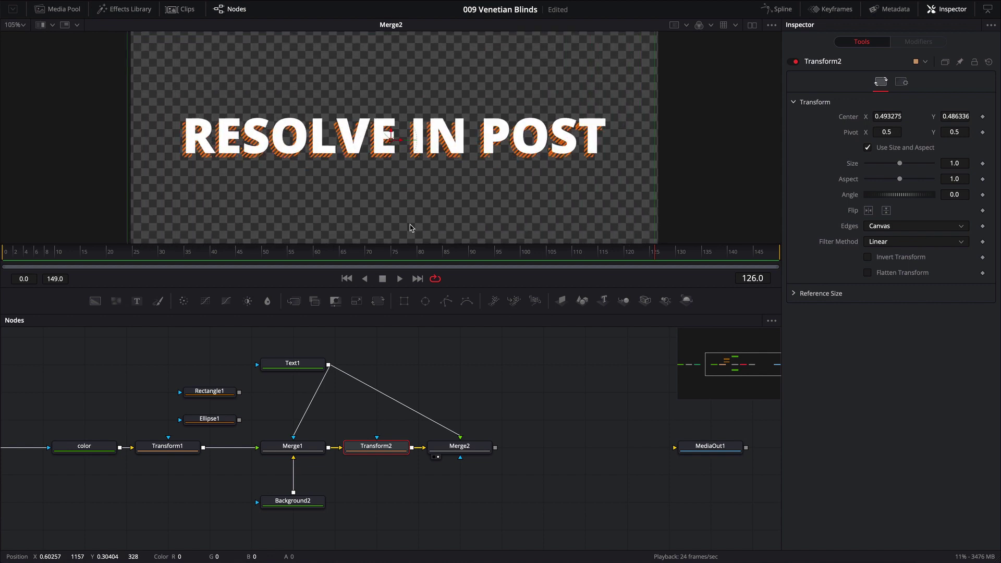
Replace the Text1 node's styled text with HELLO WORLD!
left_click(294, 365)
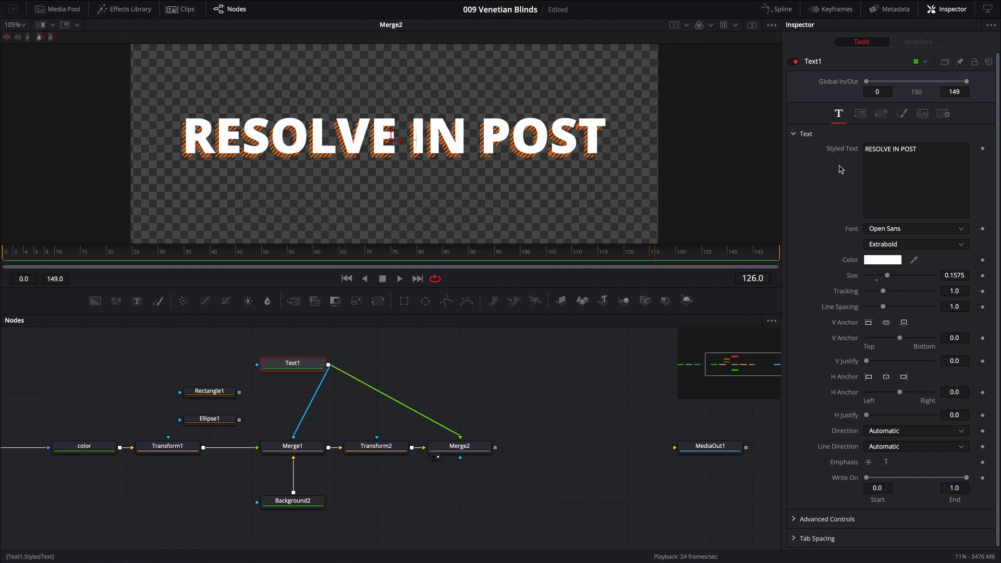
left_click_drag(928, 154, 788, 152)
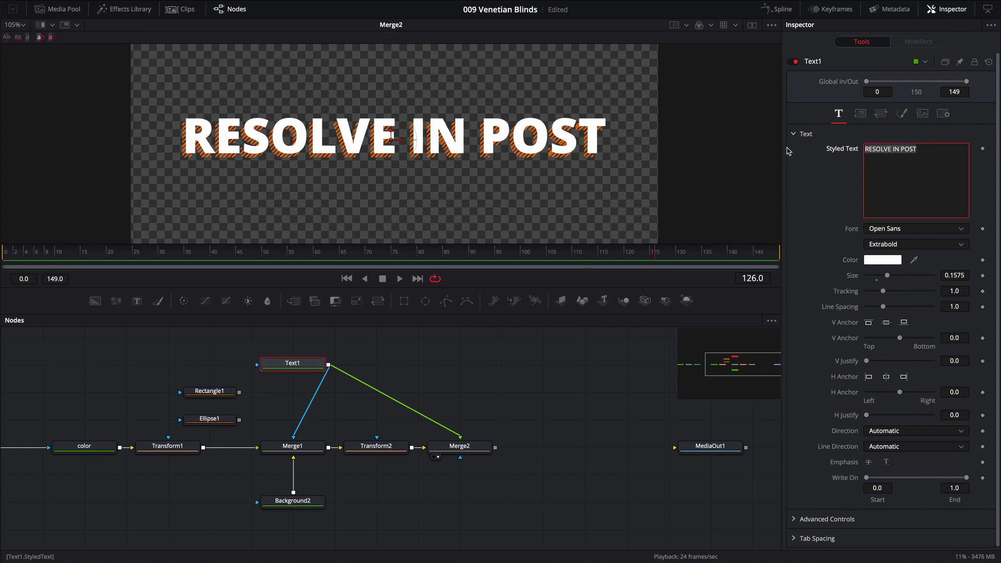
type("HELLO WORLD!")
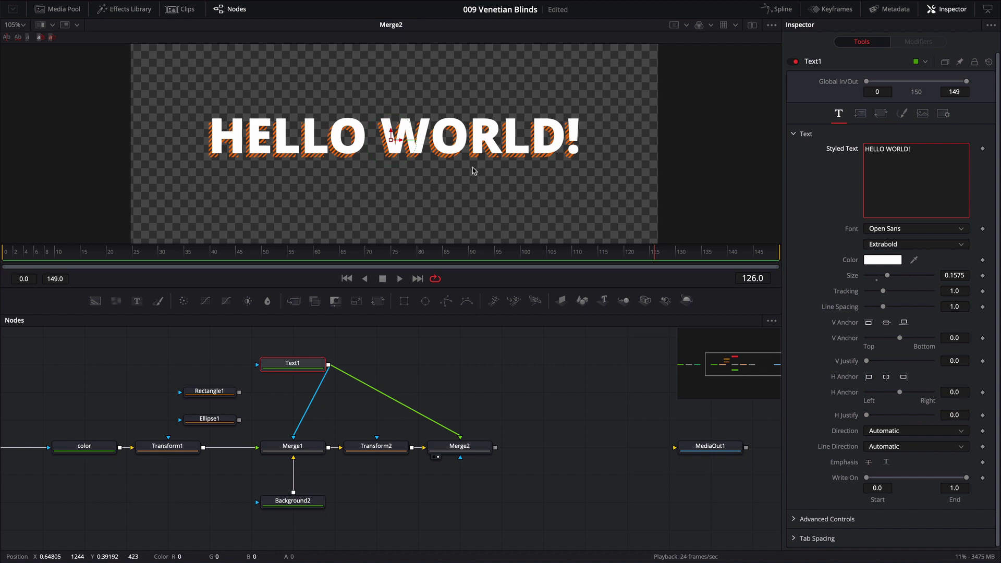
Change the color node's fill to black, with saturation 0.0 and value 0.0.
left_click_drag(452, 376, 602, 385)
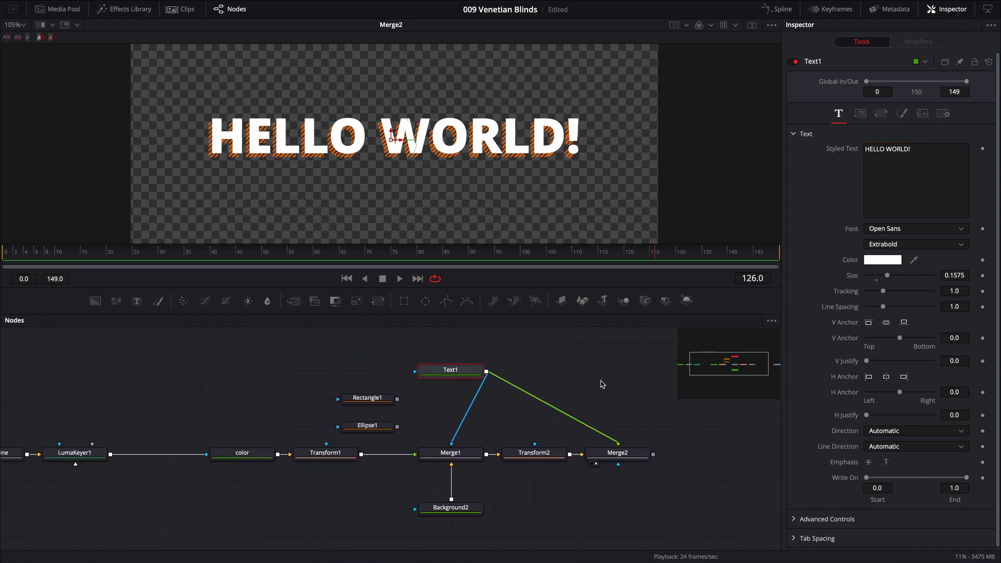
left_click(249, 456)
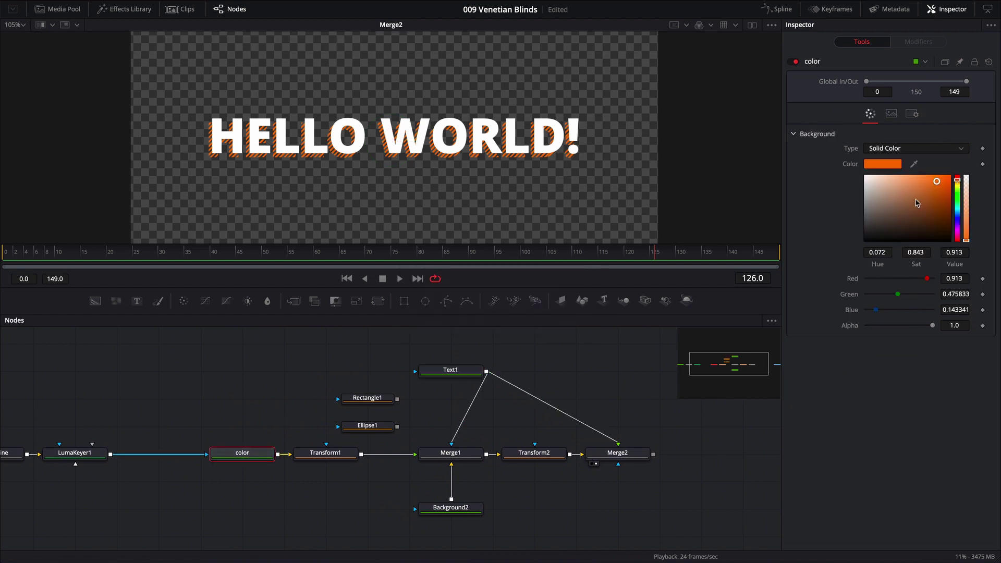
left_click_drag(918, 203, 846, 251)
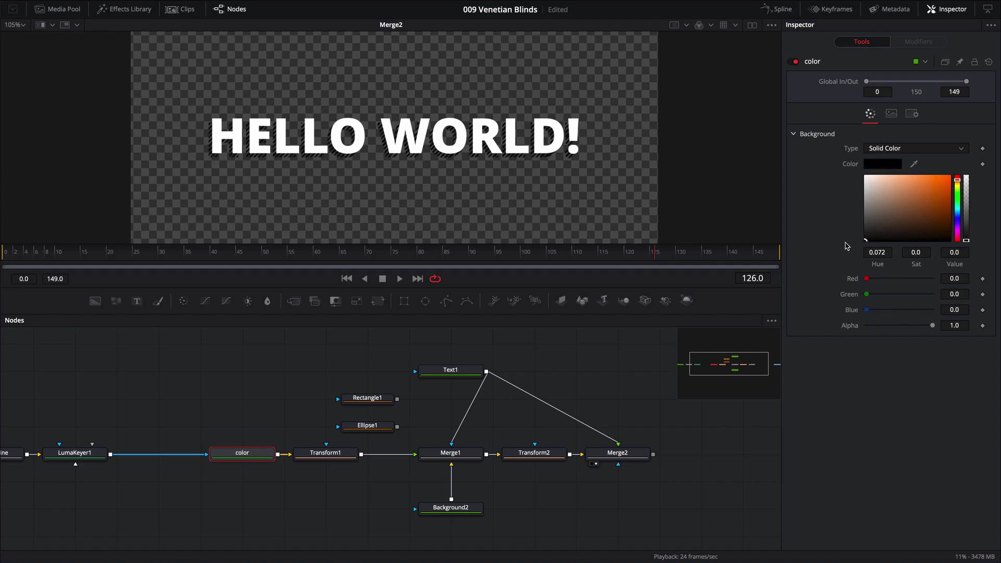
scroll(568, 377, "right", 5)
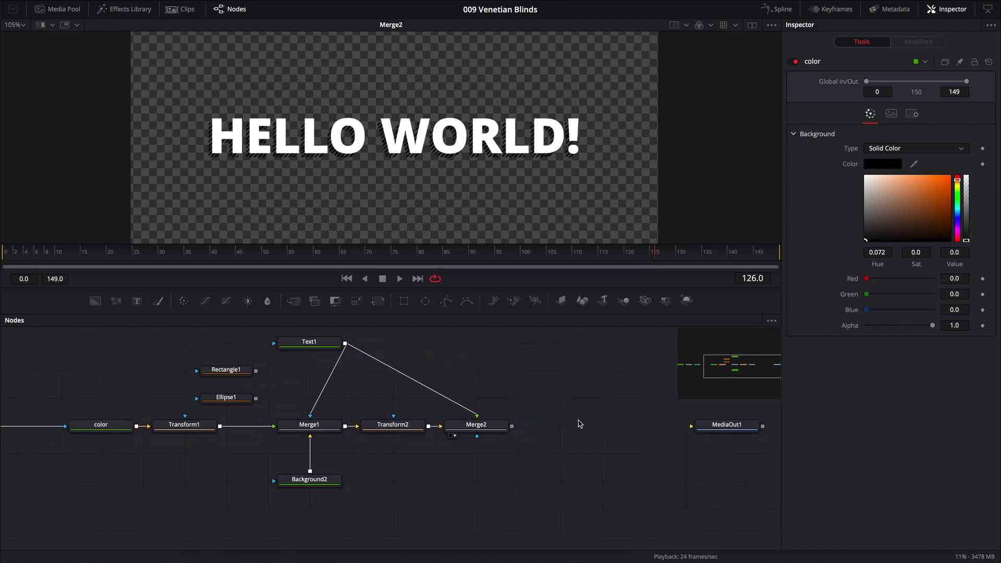
Add a white Background node below the chain, composite Merge2 over it with a new merge, and show the merge in the viewer.
key("shift+space")
type("back")
key("Return")
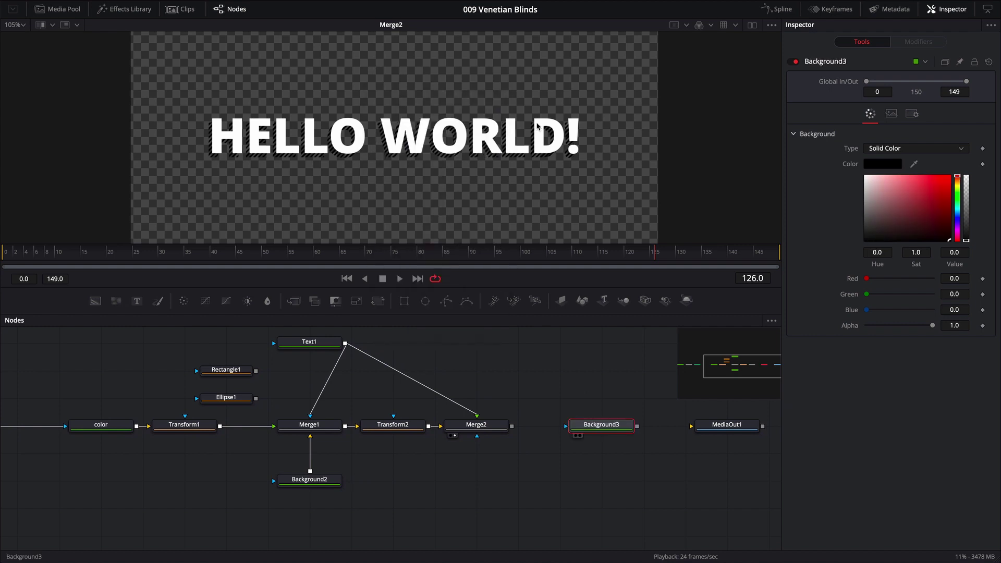
key("1")
left_click(884, 204)
left_click_drag(885, 203, 864, 177)
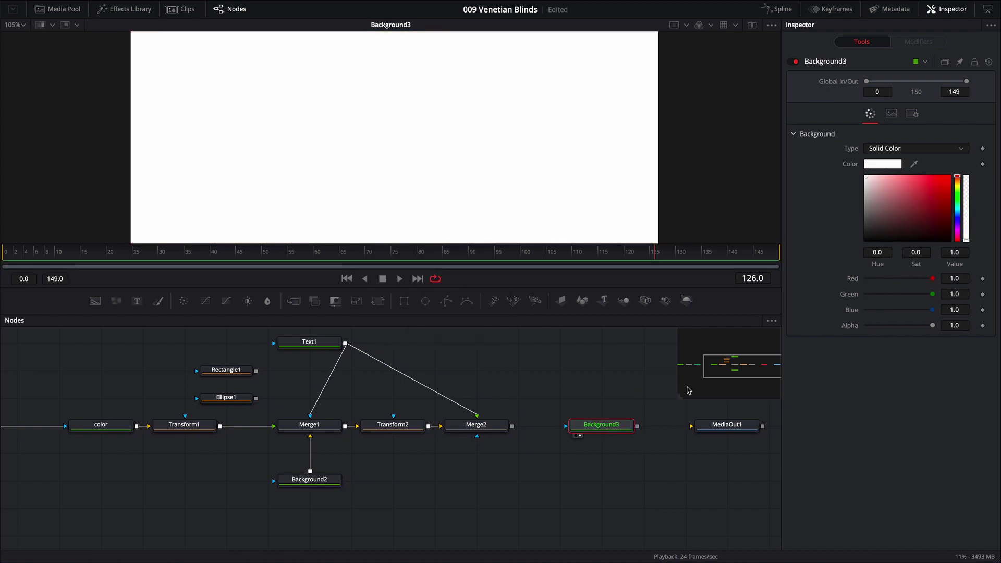
left_click_drag(600, 427, 558, 481)
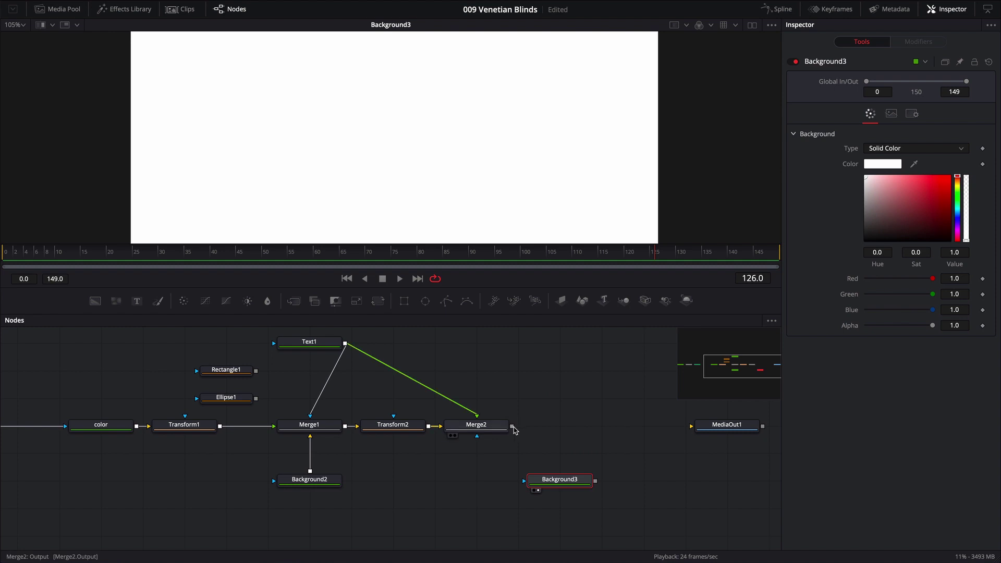
left_click_drag(512, 426, 477, 151)
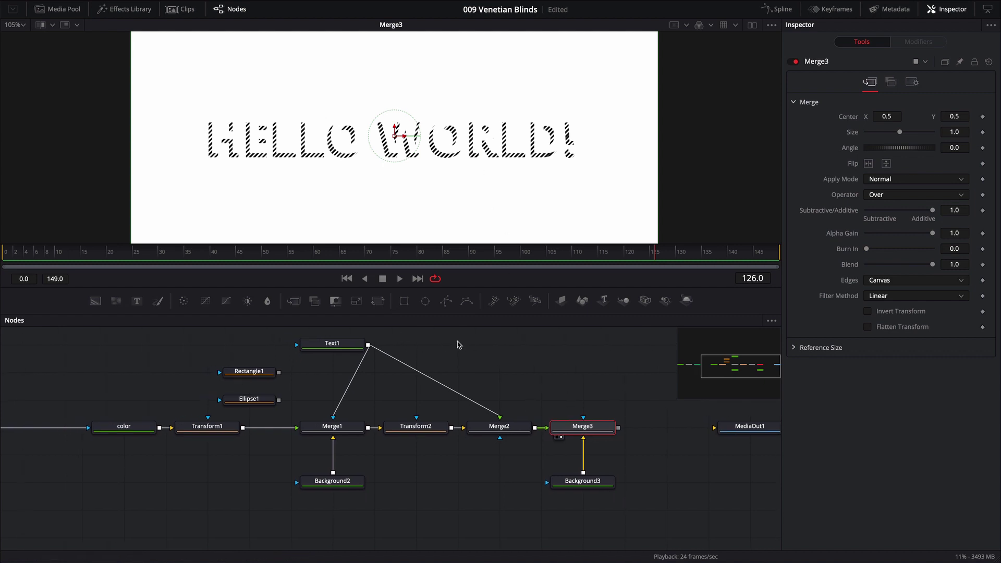
Change the Text1 node's color to orange and fit the whole frame in the viewer.
left_click(326, 345)
left_click(899, 259)
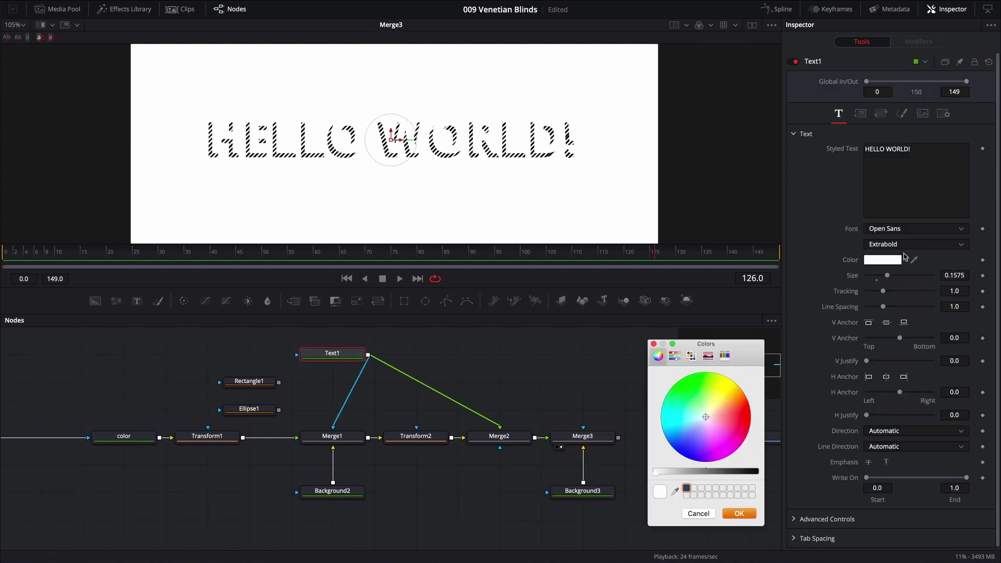
left_click_drag(731, 405, 736, 393)
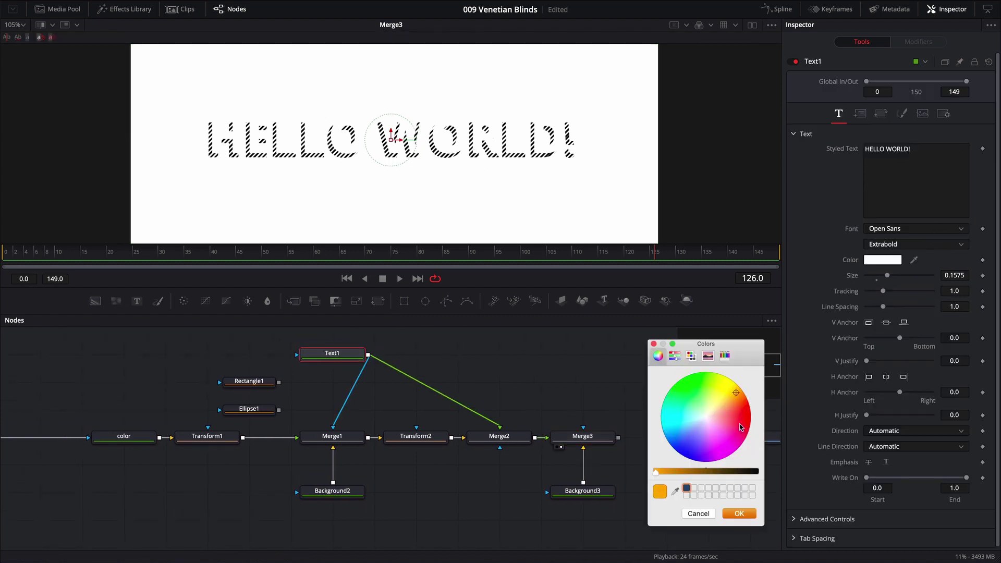
left_click(739, 517)
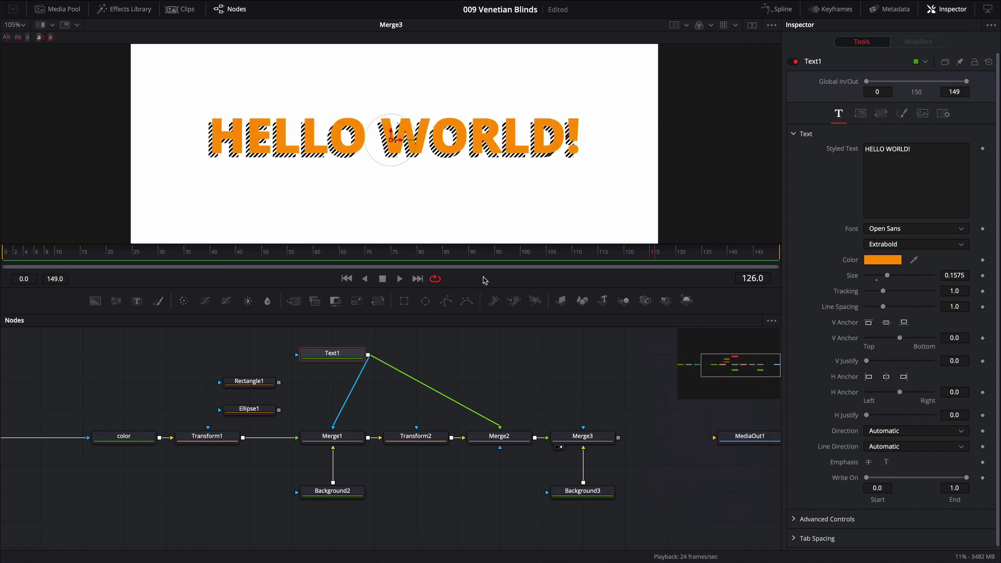
key("ctrl+f")
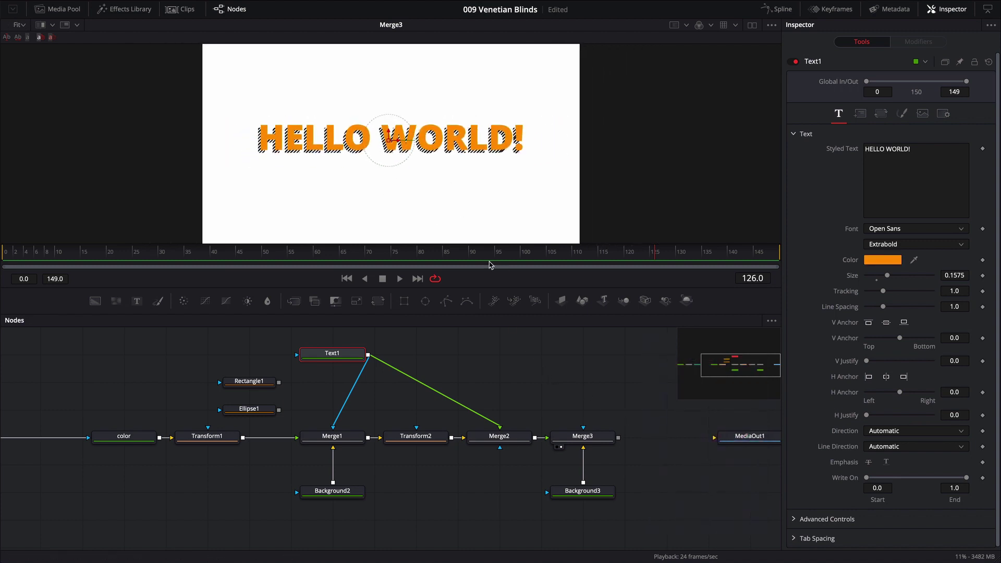
Replace Text1's styled text with three lines: RESOLVE IN POST!, SUBSCRIBE!, and NOW!
left_click(889, 173)
triple_click(894, 155)
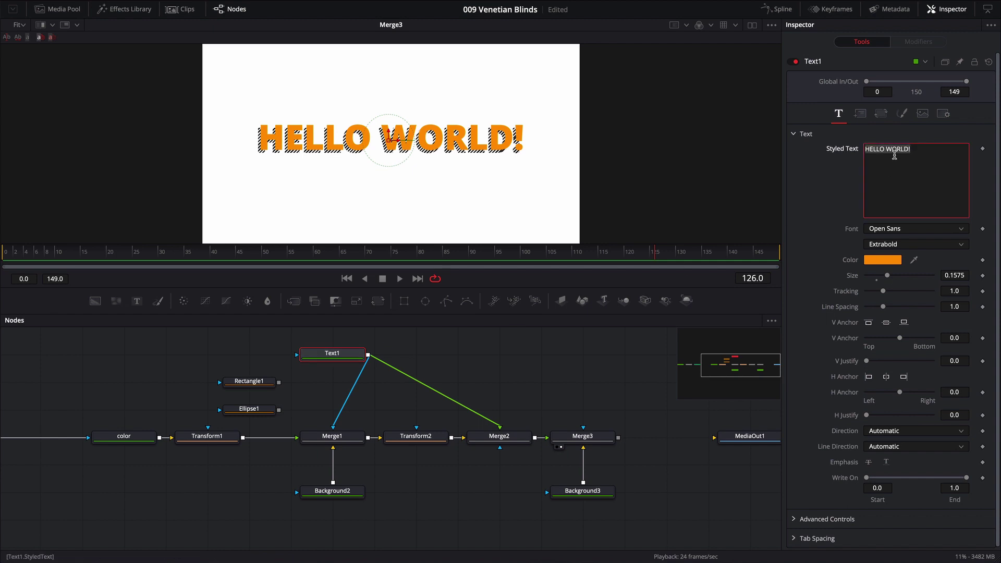
type("RESOLVE IN ")
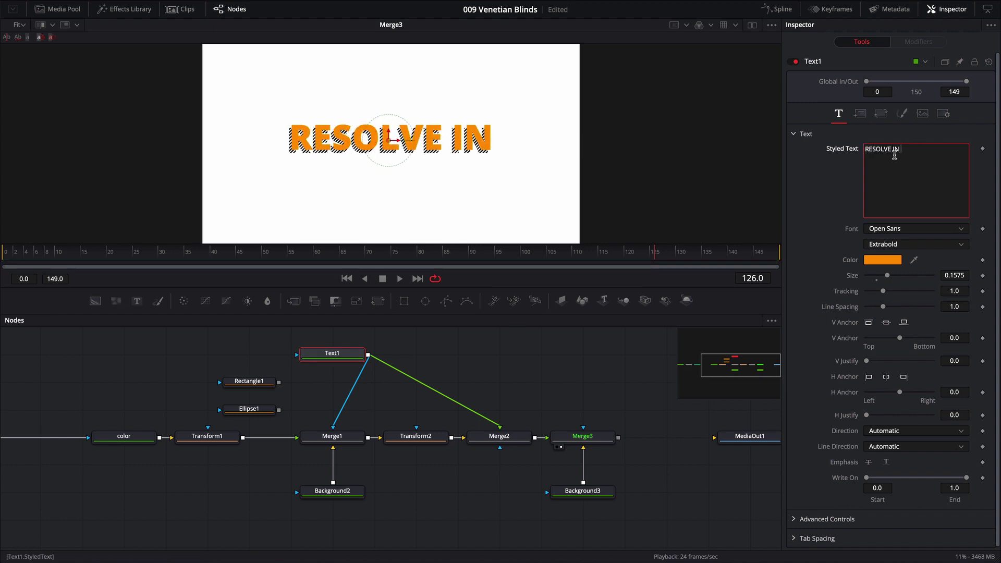
type("POST!")
key("Return")
type("S")
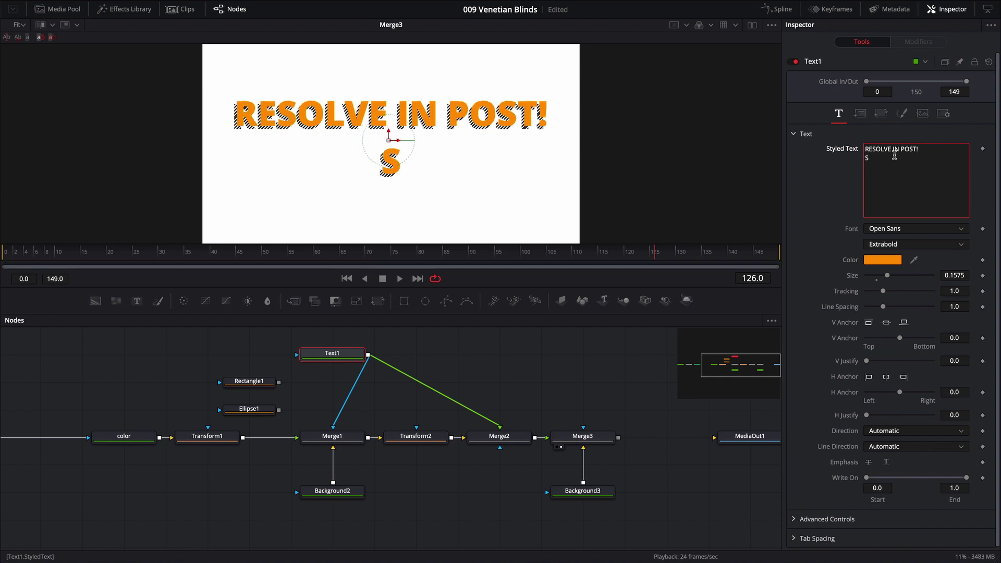
type("UBSCRIBE!")
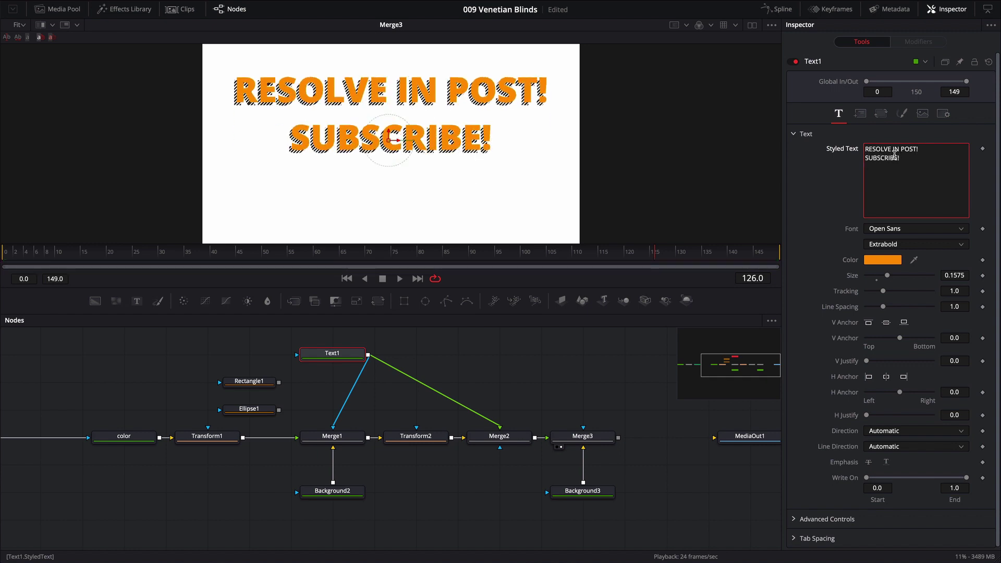
key("Return")
type("NOW!")
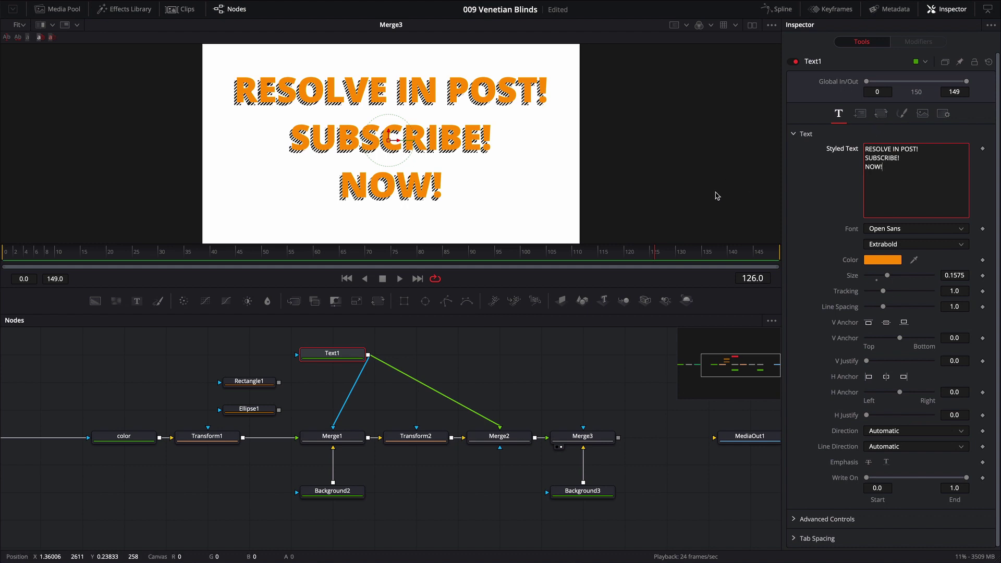
Duplicate the stripe chain from Background1 through Transform1 and paste the copy in the empty area below the original nodes.
scroll(530, 368, "down", 1)
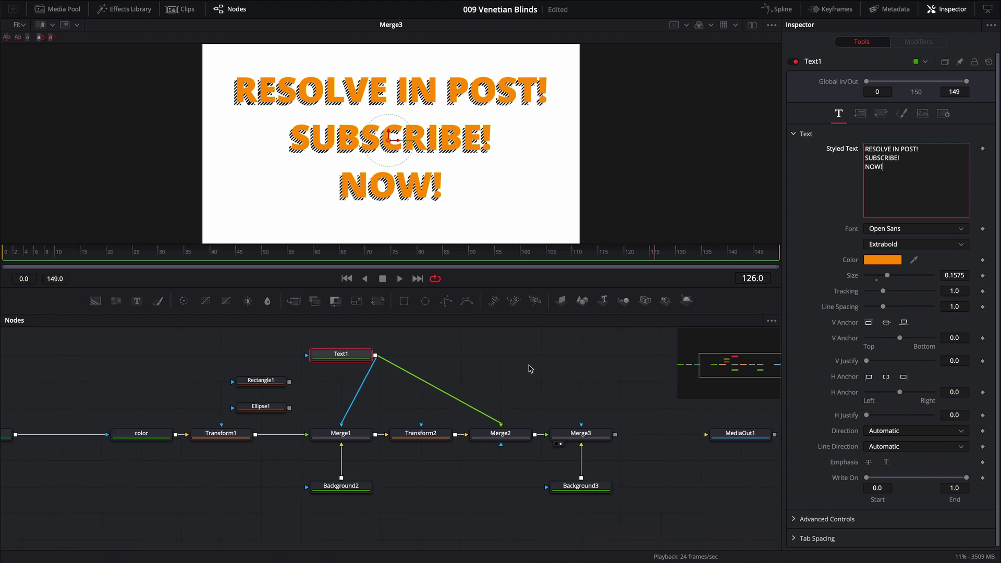
left_click_drag(530, 368, 634, 375)
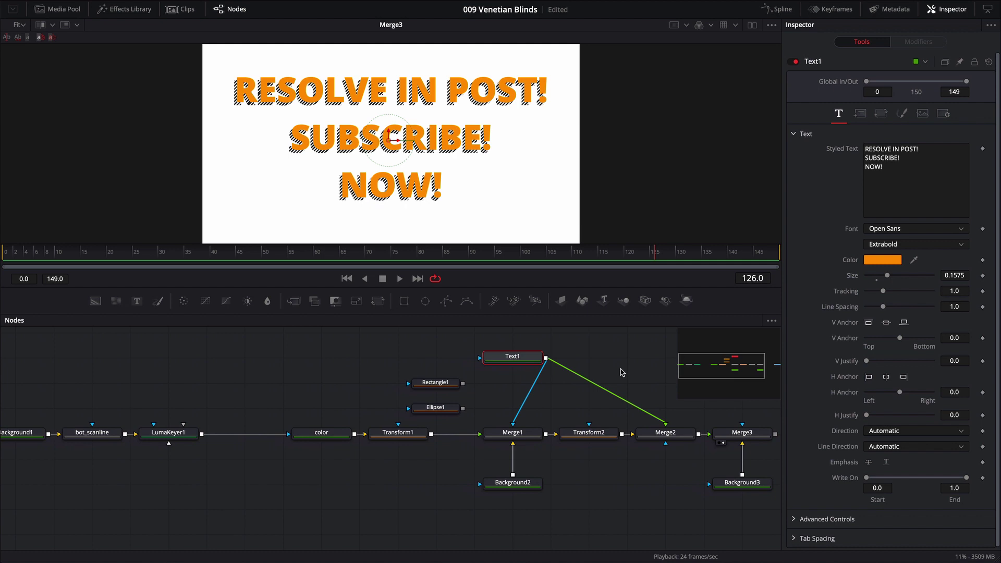
left_click_drag(305, 386, 365, 377)
left_click_drag(547, 453, 111, 405)
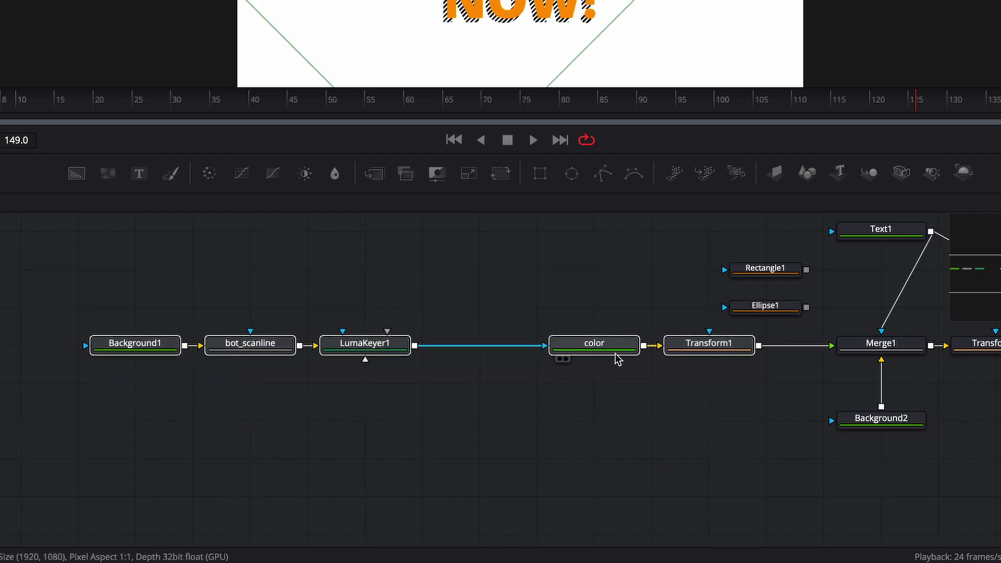
scroll(494, 487, "down", 2)
scroll(329, 428, "down", 4)
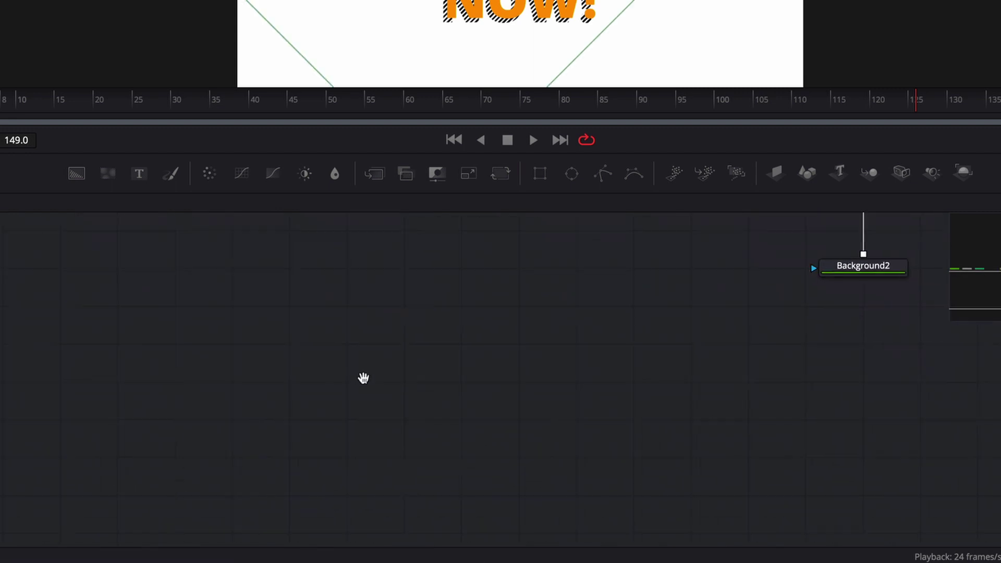
key("ctrl+v")
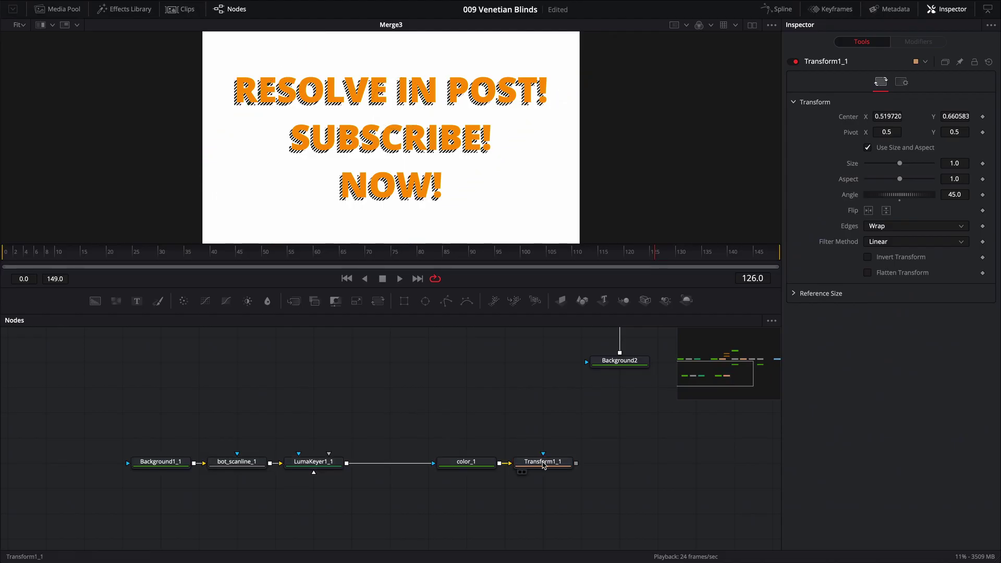
Show Transform1_1 in the viewer and set the line frequency of bot_scanline_1 to 3.
left_click_drag(748, 416, 691, 225)
left_click_drag(454, 197, 405, 96)
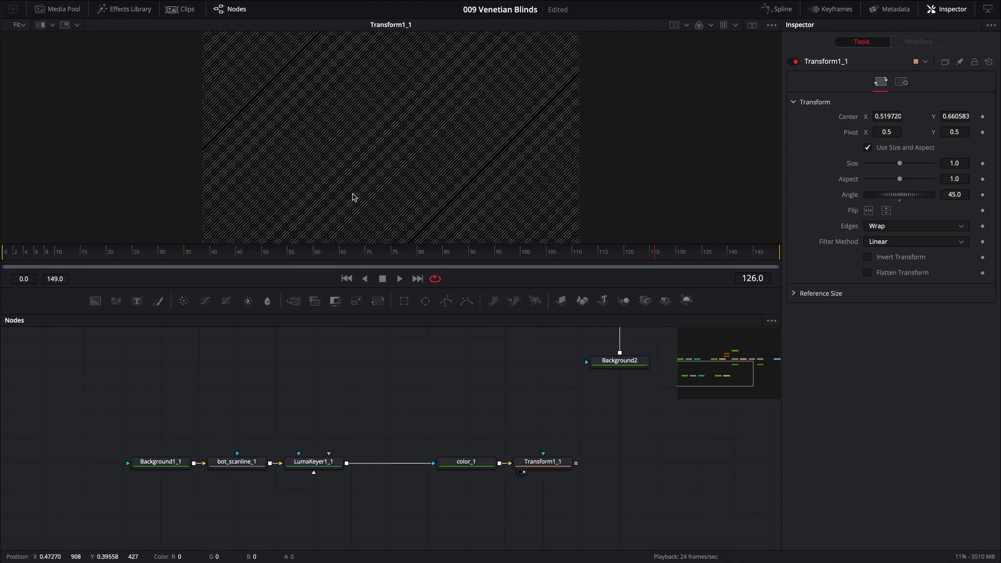
left_click(236, 463)
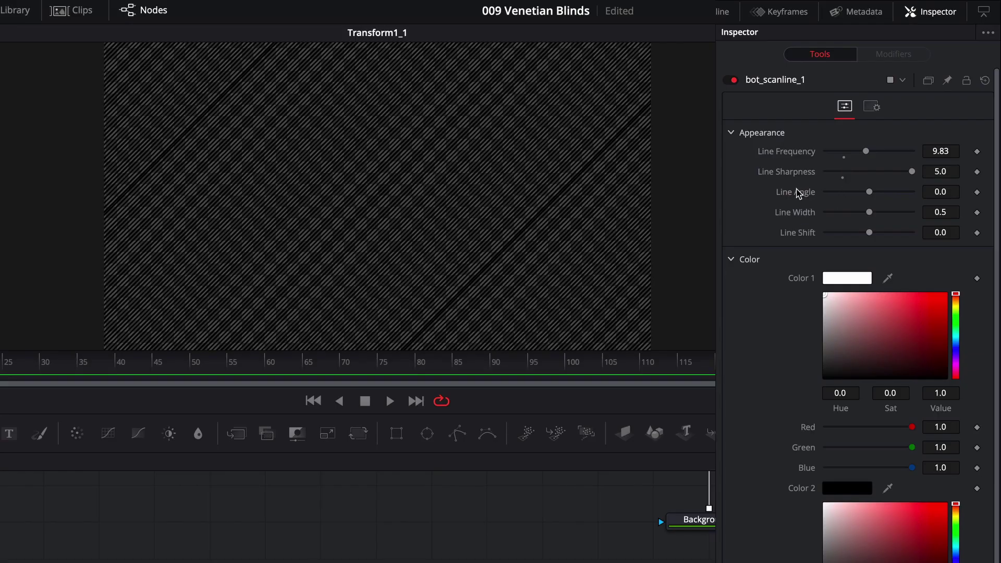
left_click(937, 152)
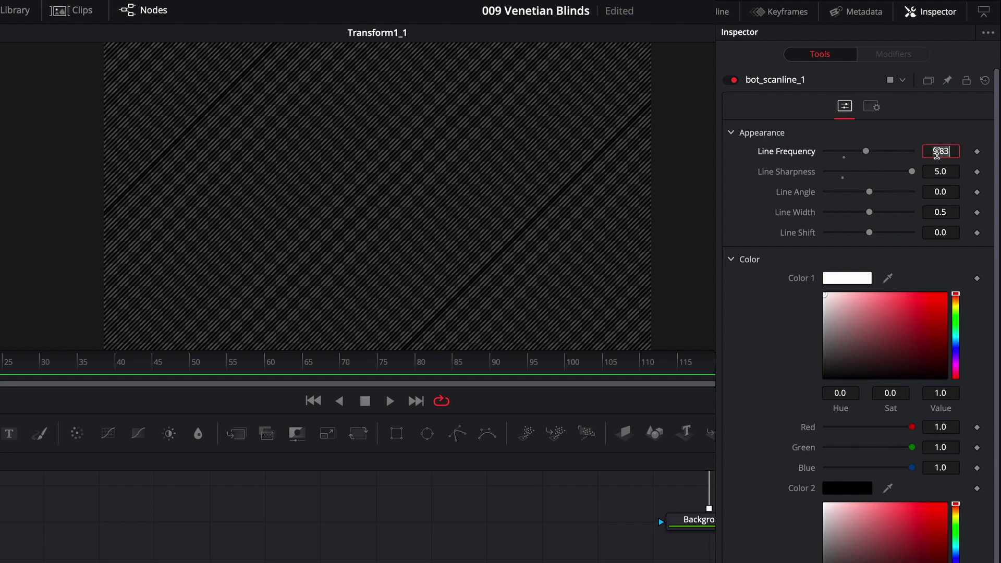
key("BackSpace")
key("BackSpace")
key("BackSpace")
key("BackSpace")
type("3")
key("Tab")
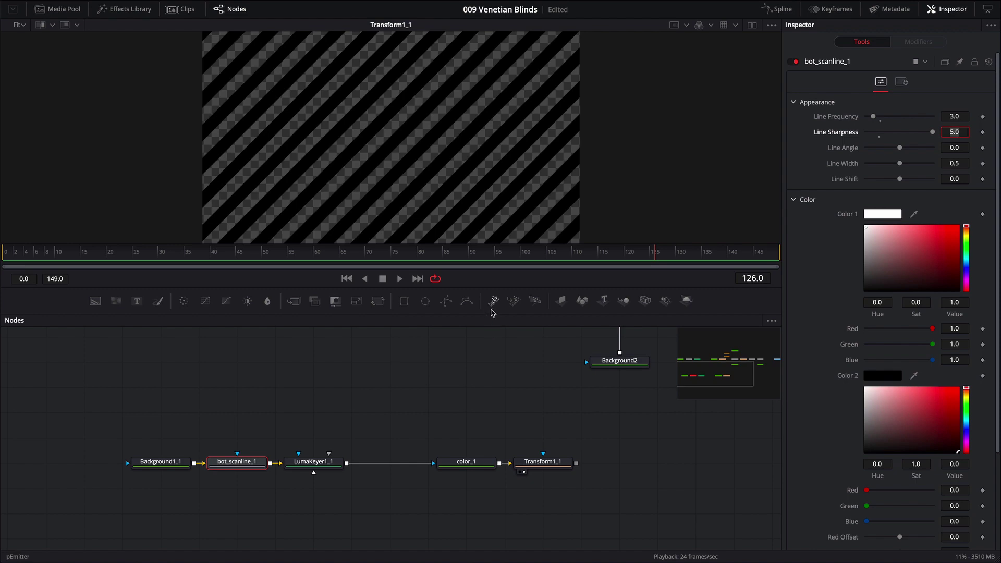
Fill color_1 with white and reset Transform1_1 to center 0.5, 0.5 and angle 0.
left_click(466, 462)
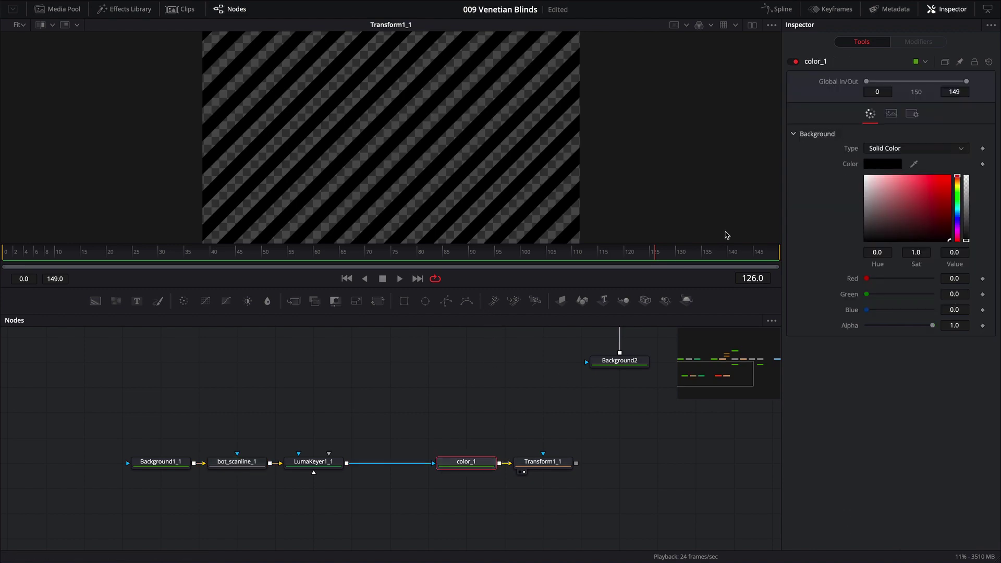
left_click_drag(894, 225, 865, 178)
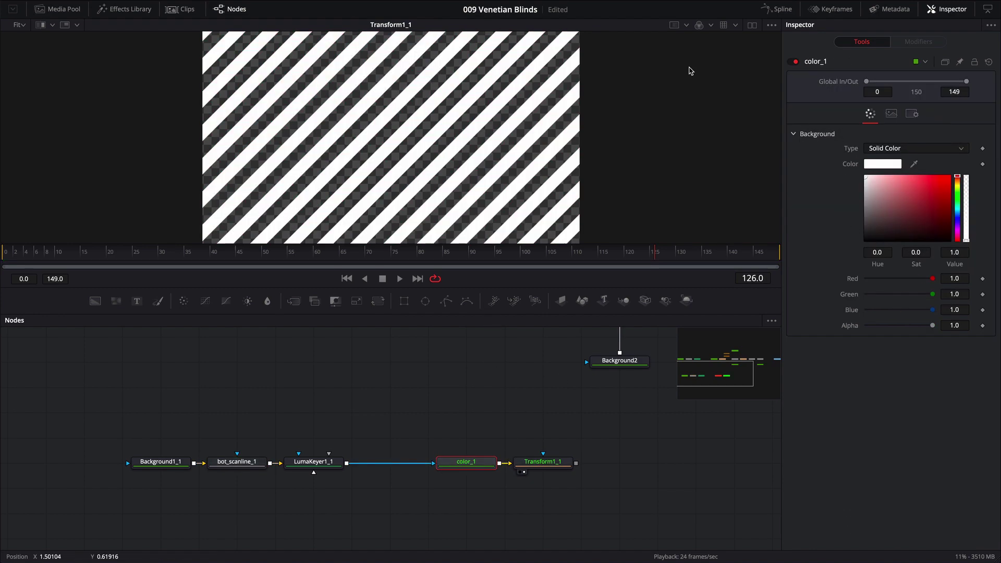
left_click(546, 463)
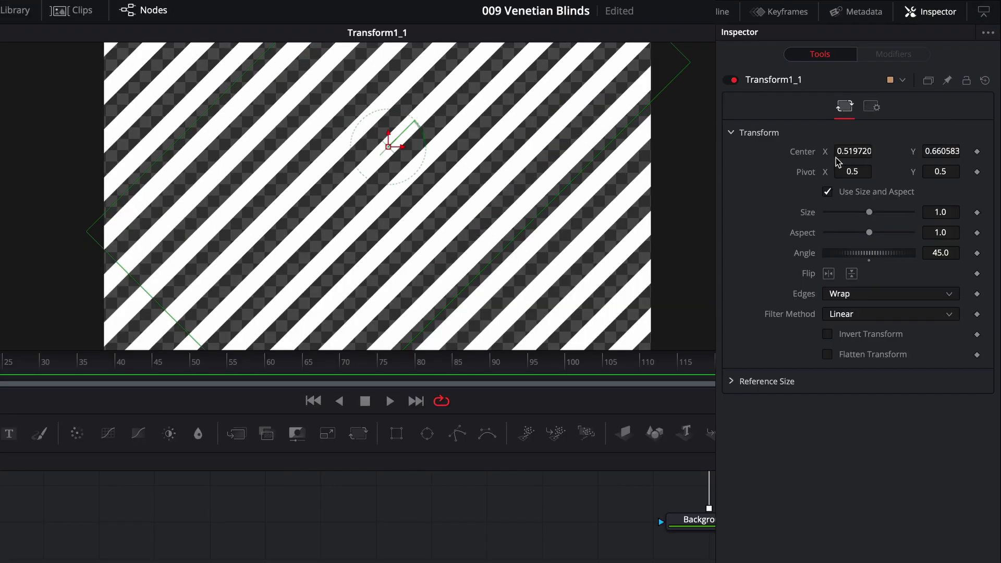
double_click(811, 153)
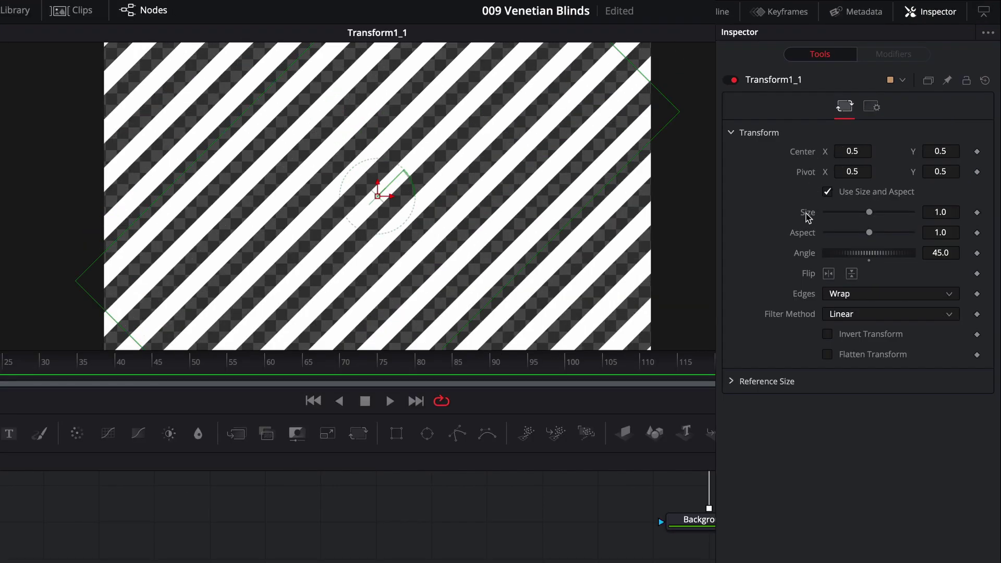
double_click(804, 253)
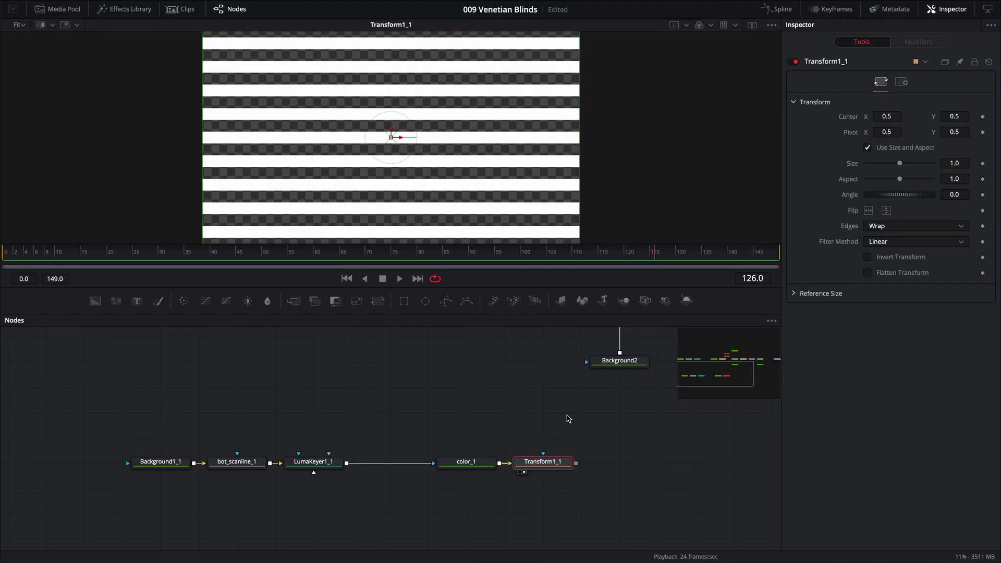
Add a Coordinate Space node fed by Transform1_1 and show it in the viewer.
scroll(458, 208, "down", 3)
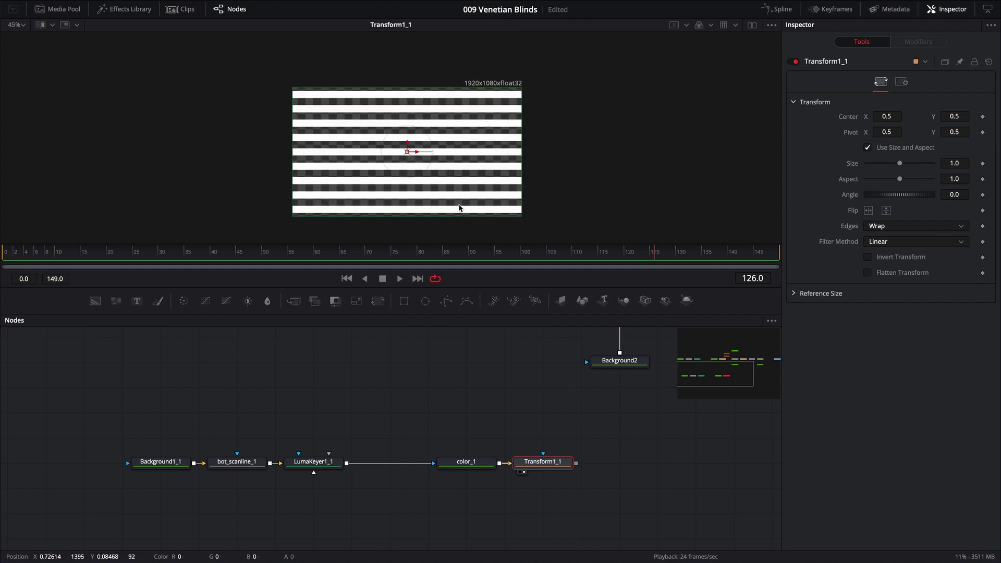
left_click_drag(642, 454, 586, 442)
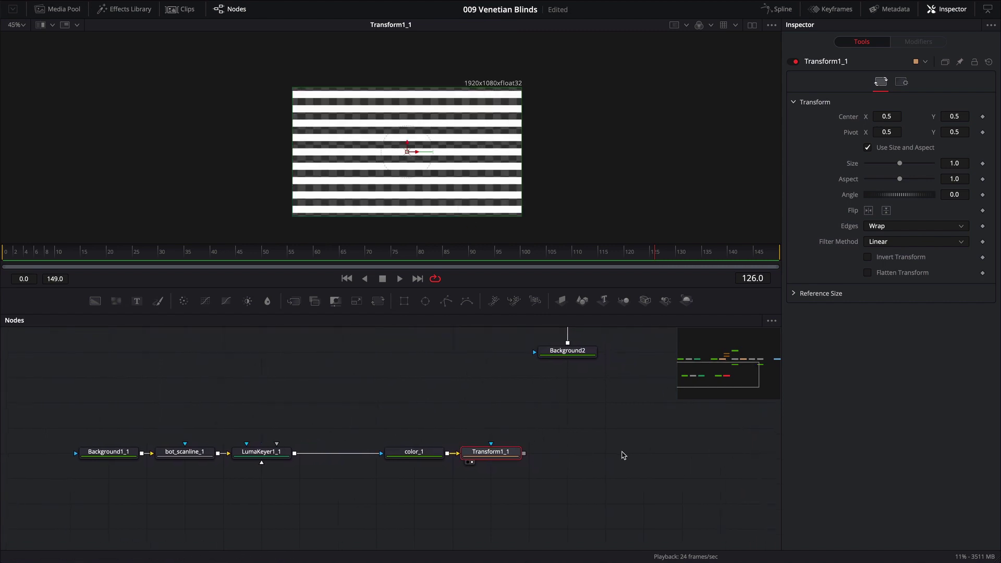
left_click(540, 465)
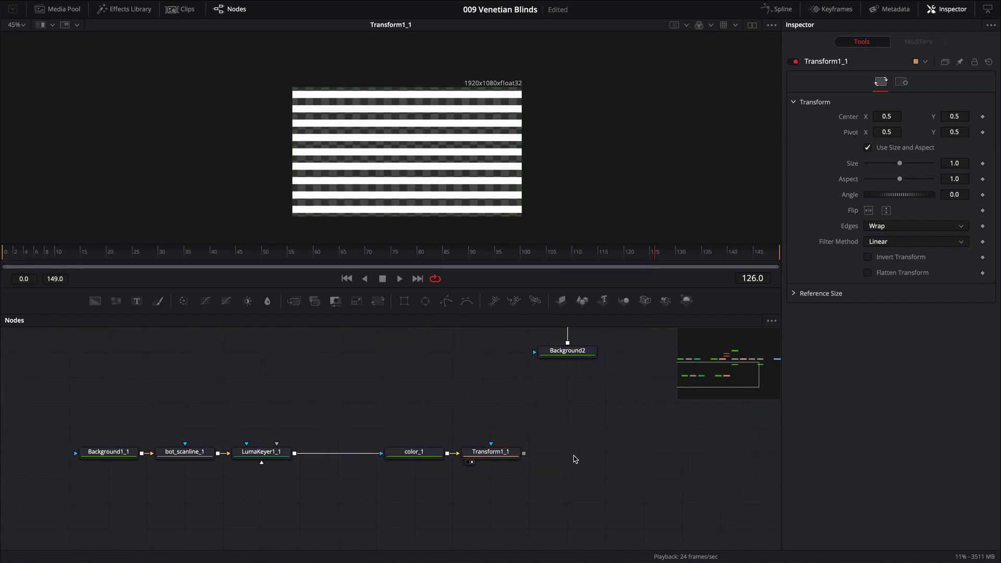
key("shift+space")
type("CO")
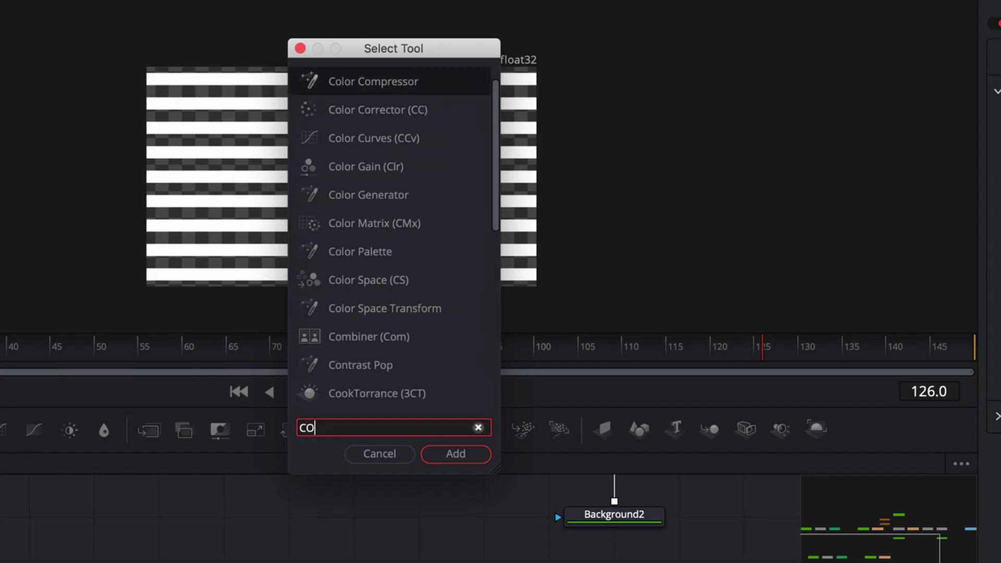
type("OR")
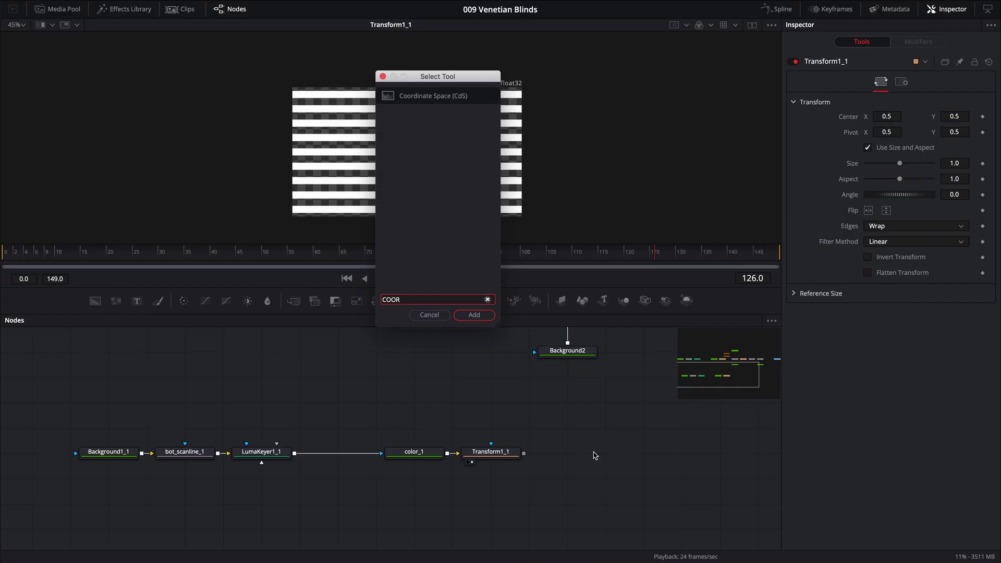
key("Return")
left_click_drag(570, 448, 527, 454)
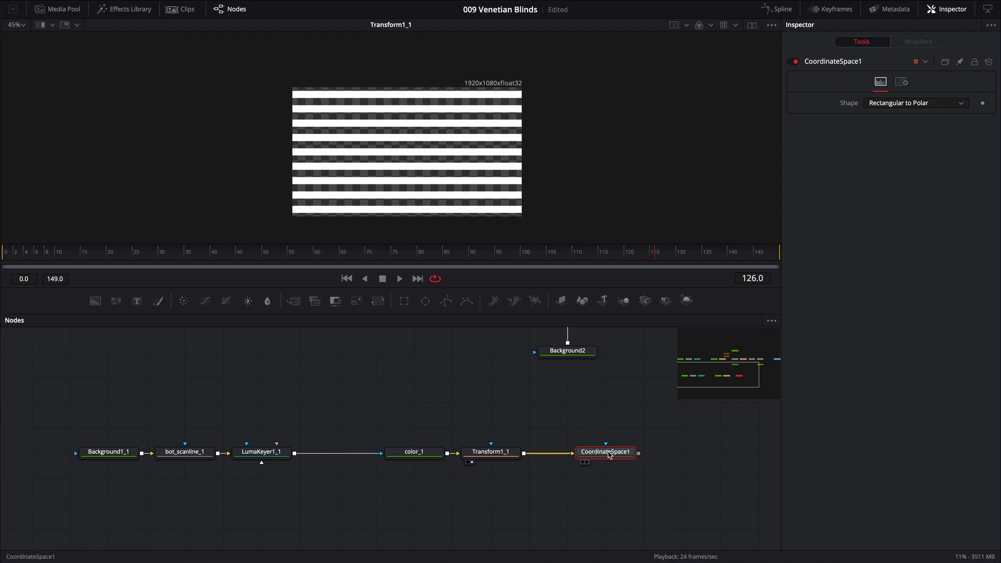
left_click_drag(608, 455, 442, 152)
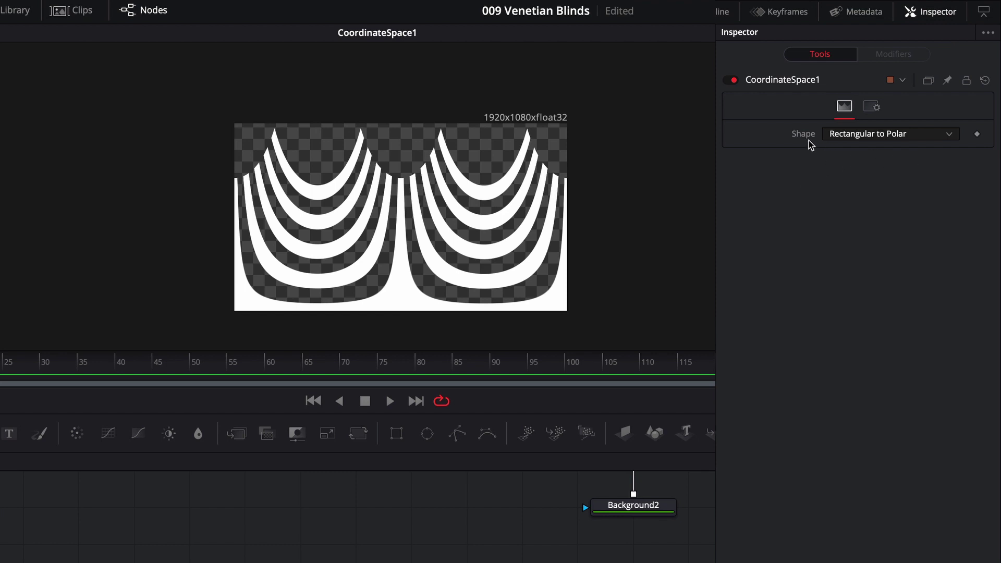
Set the shape of the CoordinateSpace1 node to Polar to Rectangular.
left_click(868, 140)
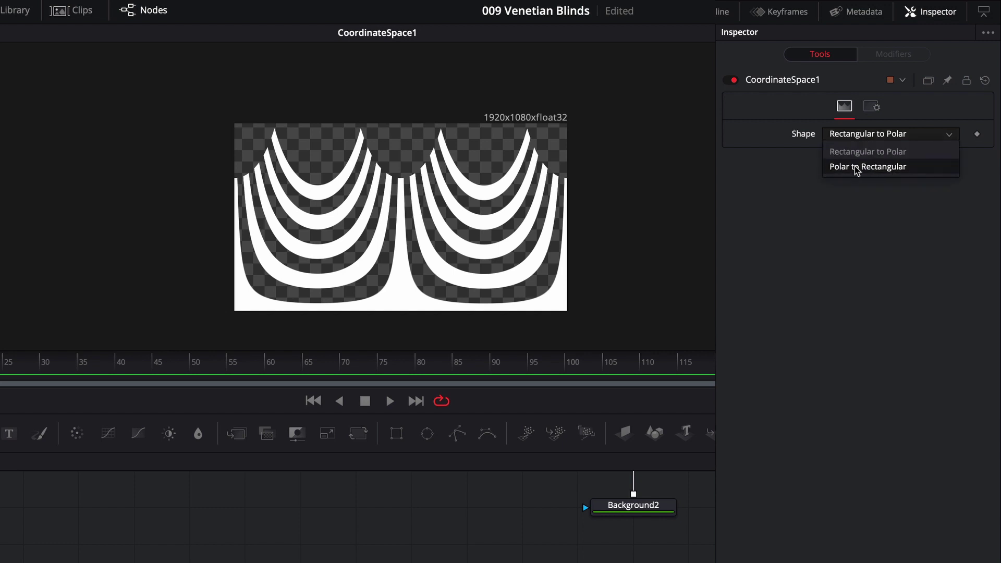
left_click(855, 169)
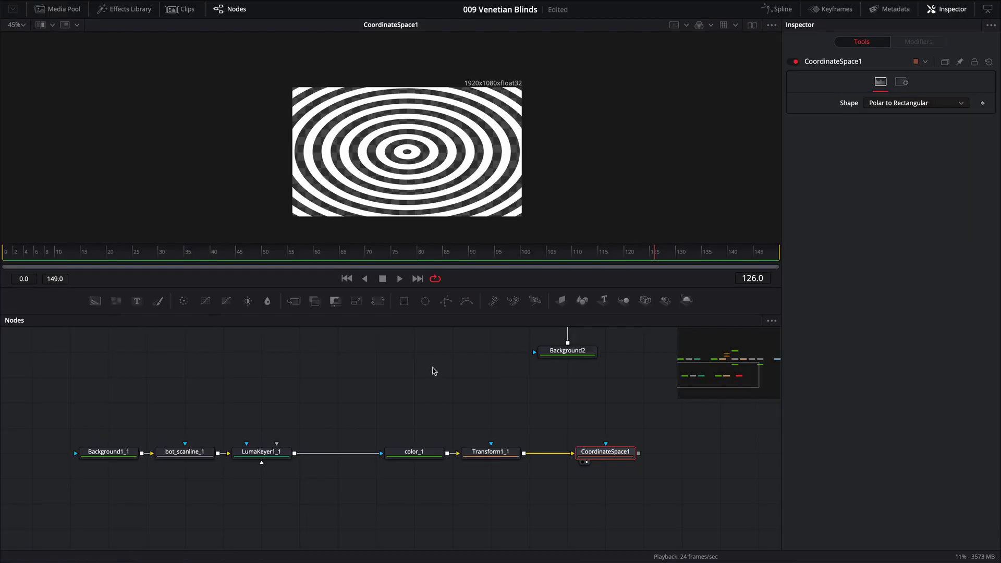
Turn off Auto Resolution on color_1, set its width to 1080 to match the 1080 height, and show CoordinateSpace1 in the viewer.
left_click(421, 454)
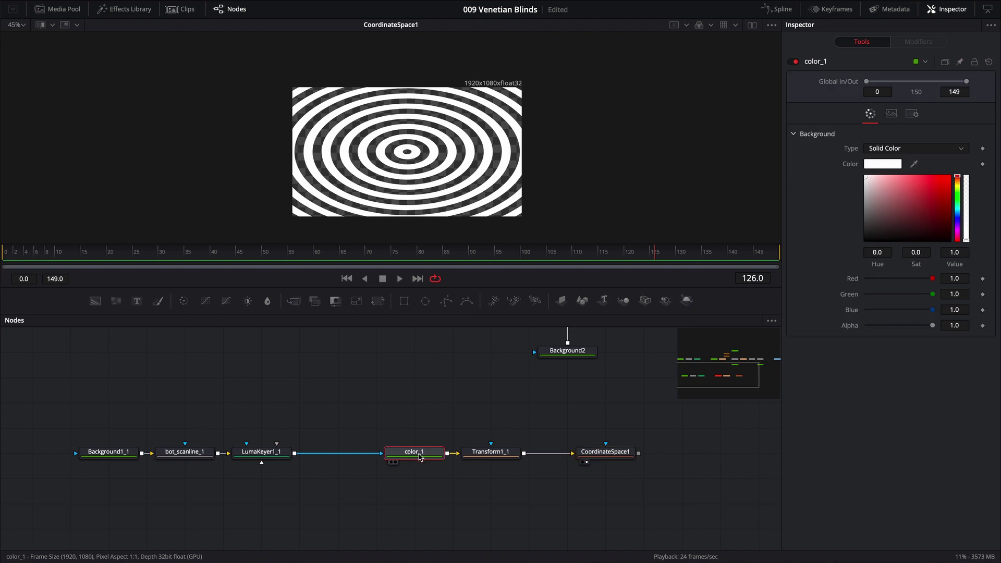
key("1")
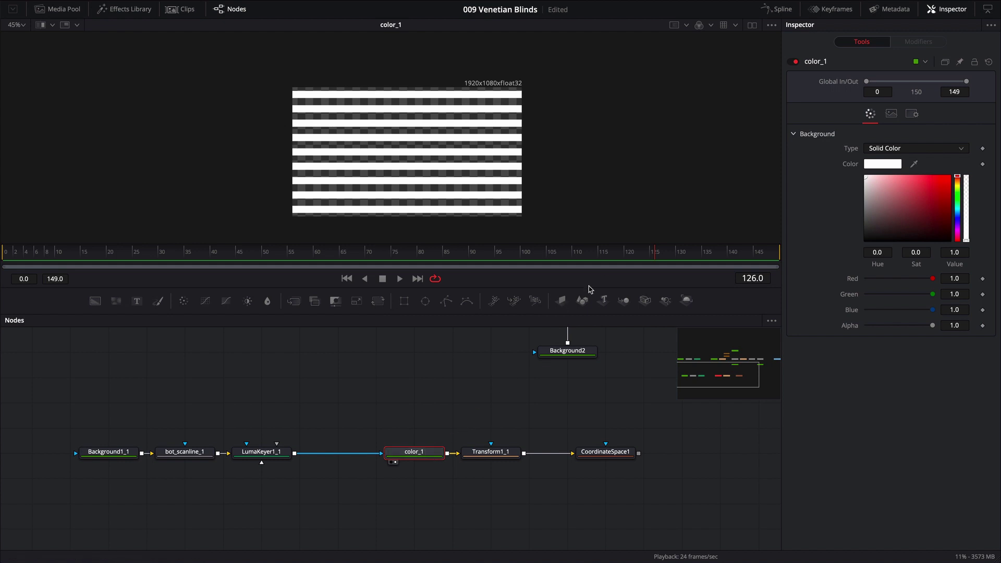
left_click(892, 115)
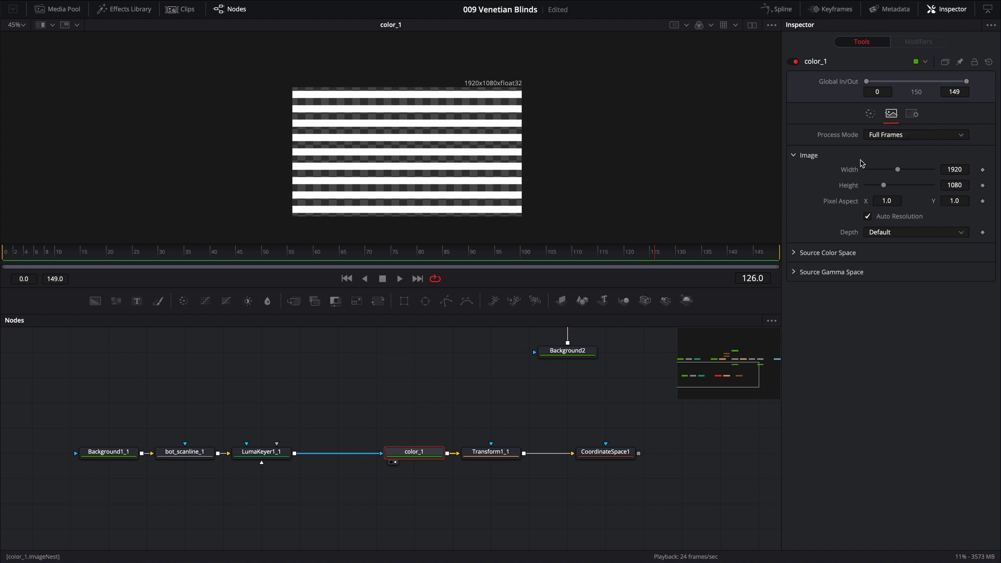
left_click(868, 217)
left_click(960, 170)
type("1080")
key("Tab")
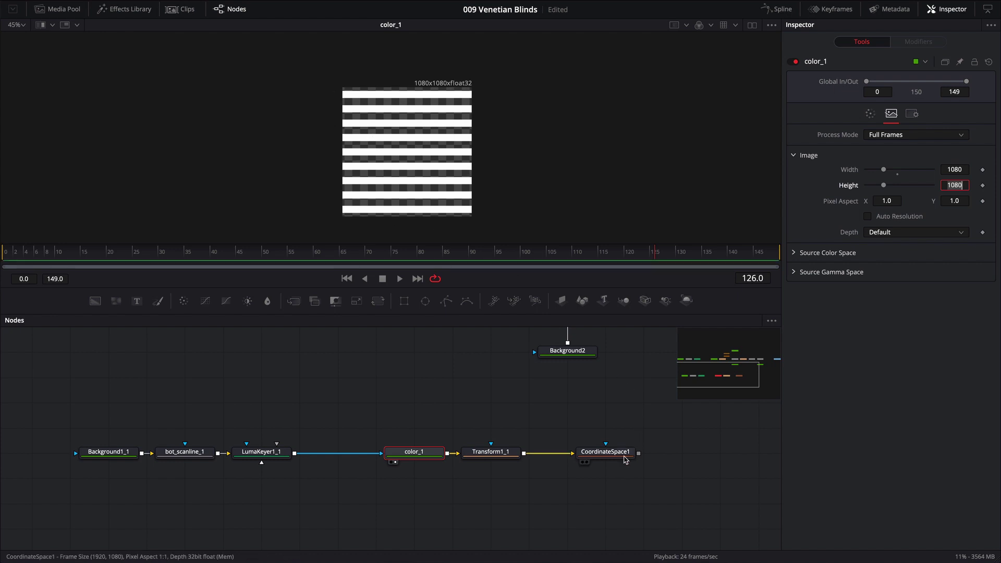
left_click_drag(617, 458, 448, 151)
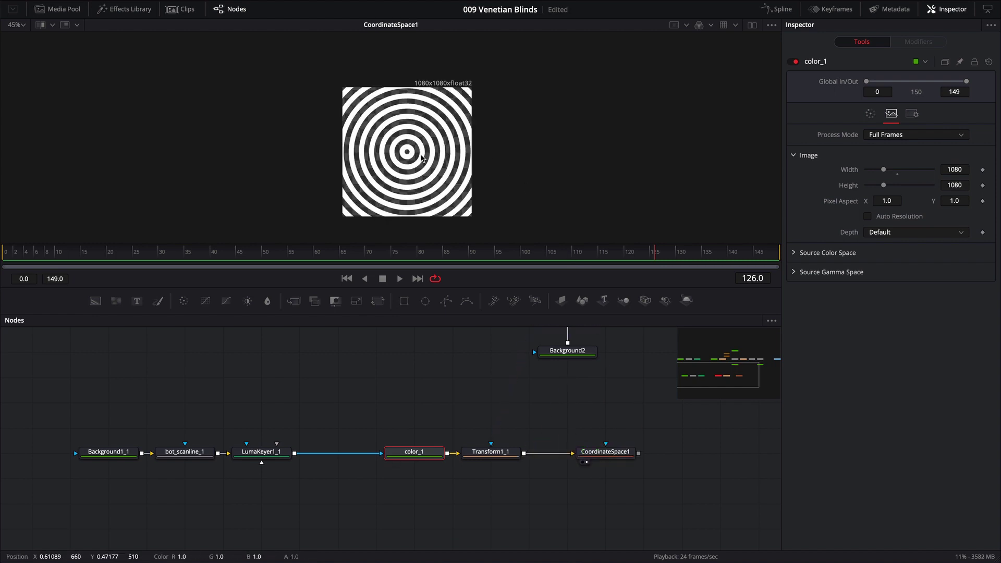
scroll(415, 171, "up", 2)
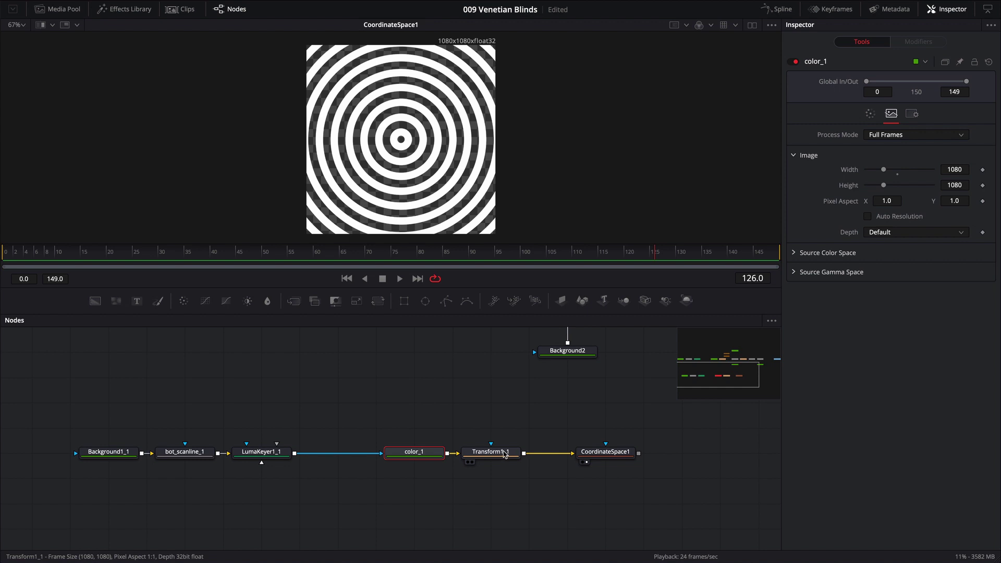
Show Transform1_1 in the viewer and keyframe its center at 0.5, 0.5 on frame 0.
left_click_drag(505, 454, 429, 134)
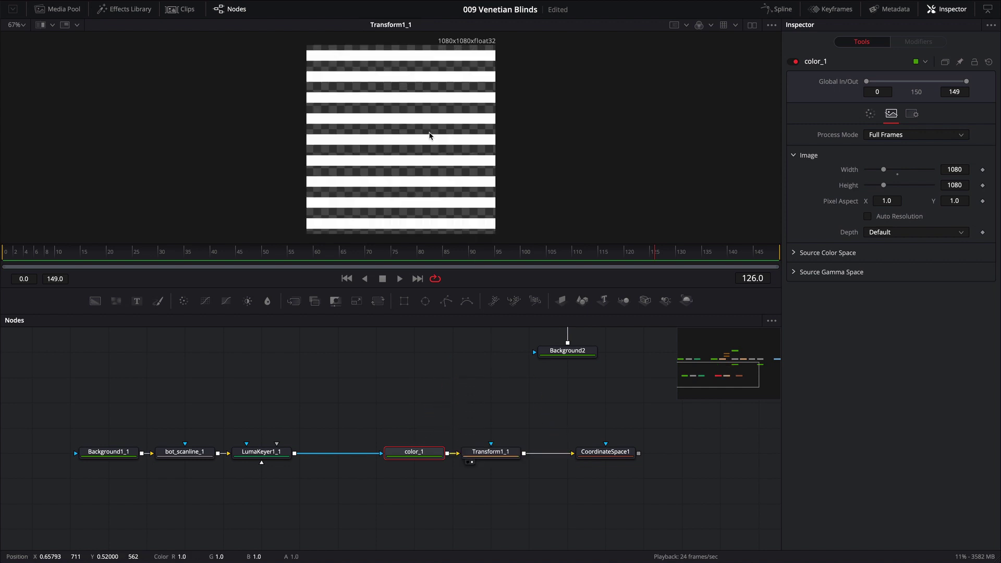
left_click(500, 457)
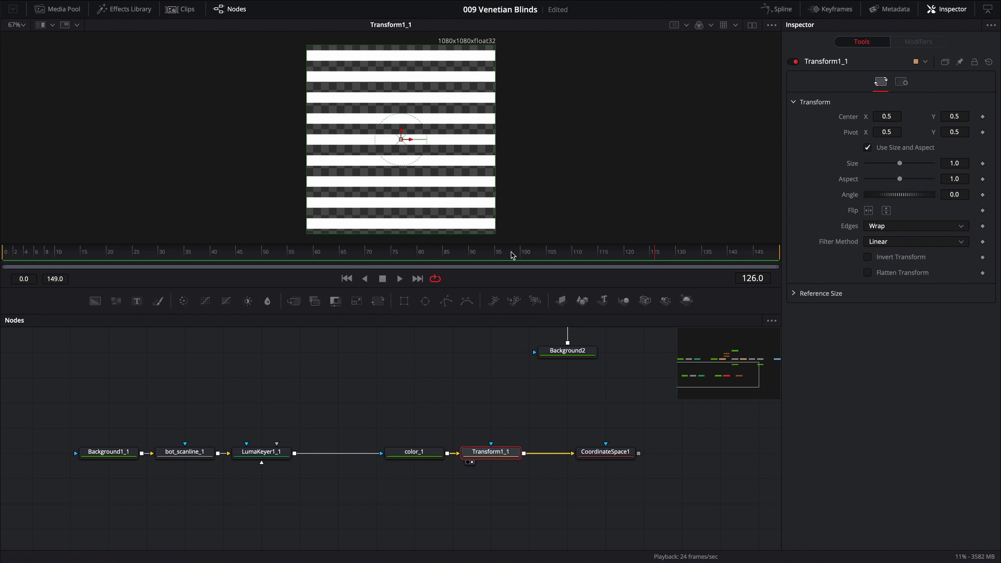
left_click_drag(514, 255, 508, 255)
left_click_drag(277, 265, 8, 266)
left_click(982, 117)
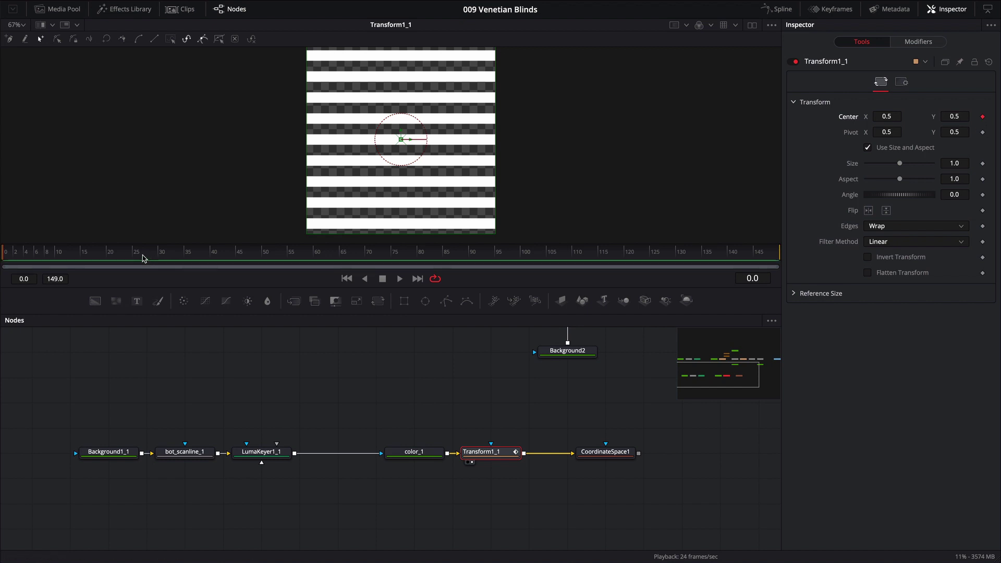
At frame 149, move Transform1_1's center straight up to a Y value of about 0.933.
left_click(220, 253)
left_click_drag(280, 252, 708, 255)
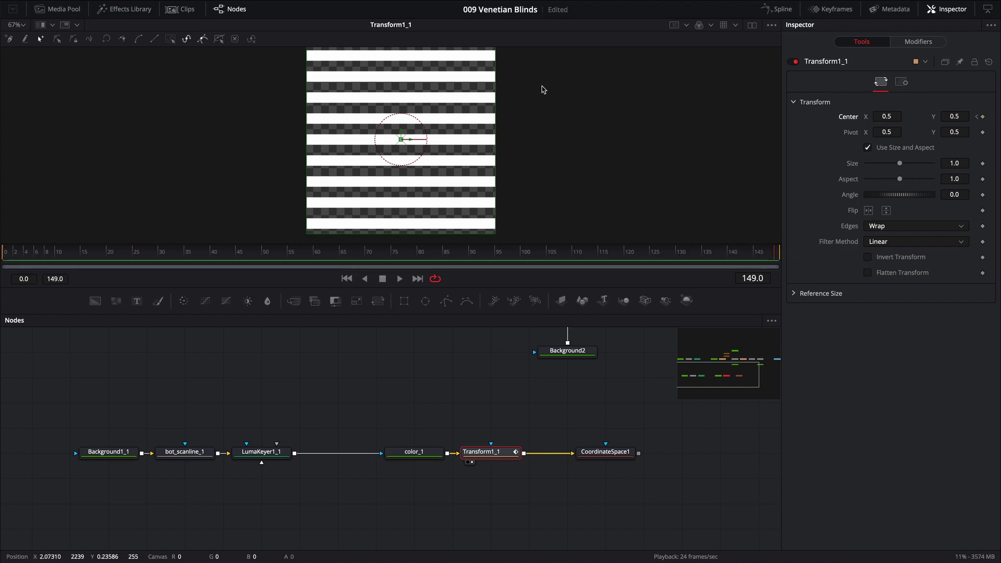
left_click_drag(400, 135, 401, 53)
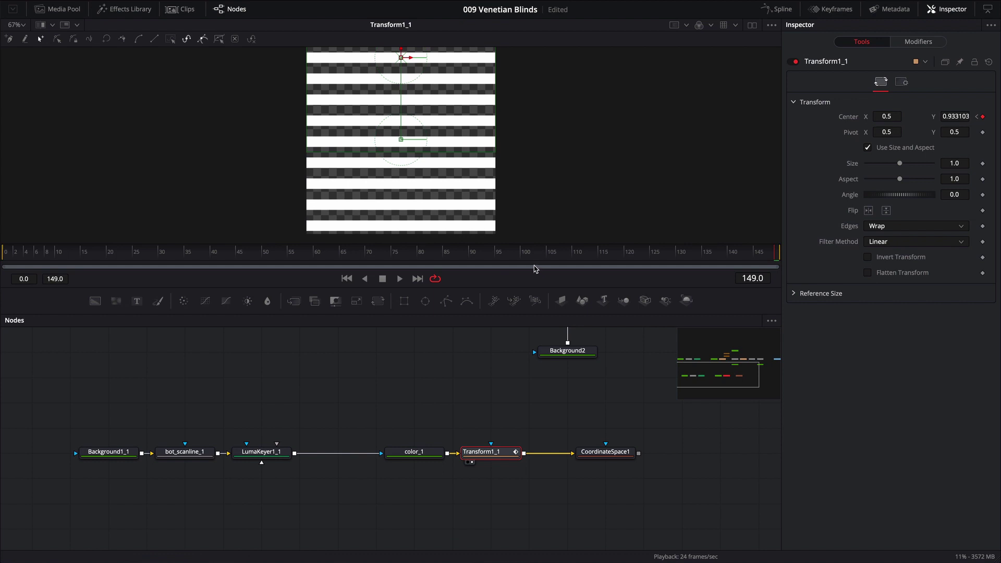
Play the Transform1_1 stripe animation from frame 0 to check its upward movement.
left_click_drag(524, 265, 7, 268)
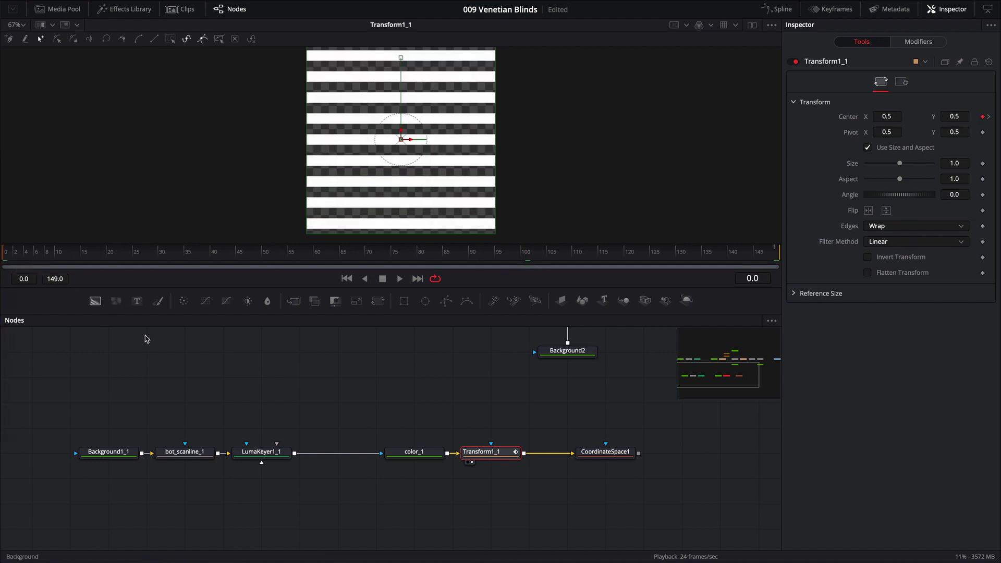
key("space")
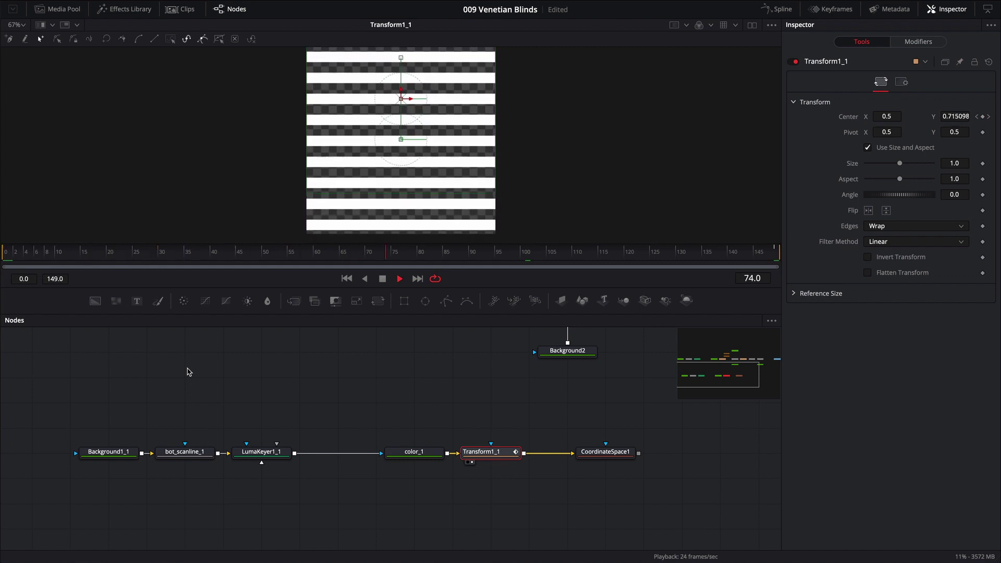
key("space")
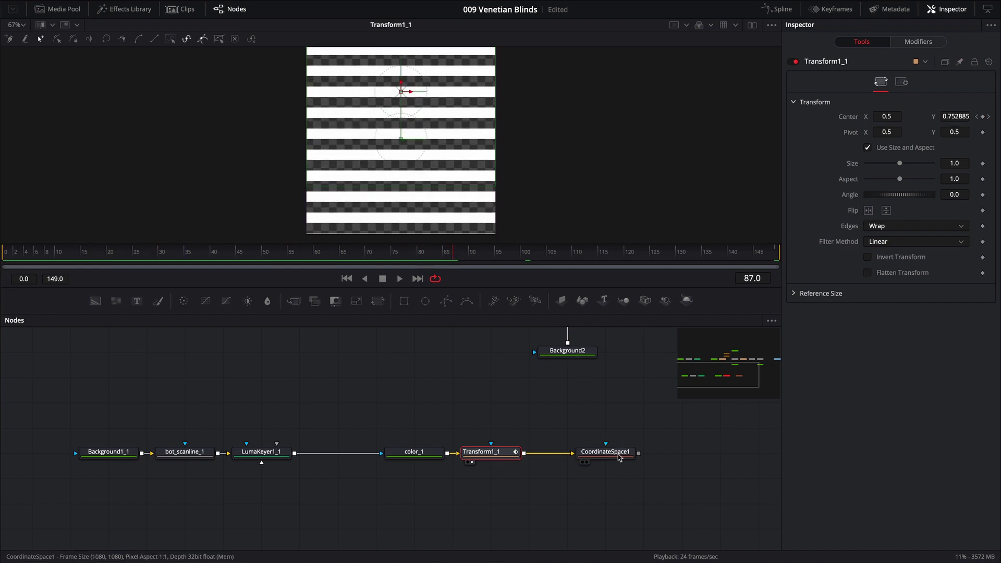
Show CoordinateSpace1 in the viewer, play the ring animation from the start, and return to frame 0.
left_click_drag(619, 457, 396, 224)
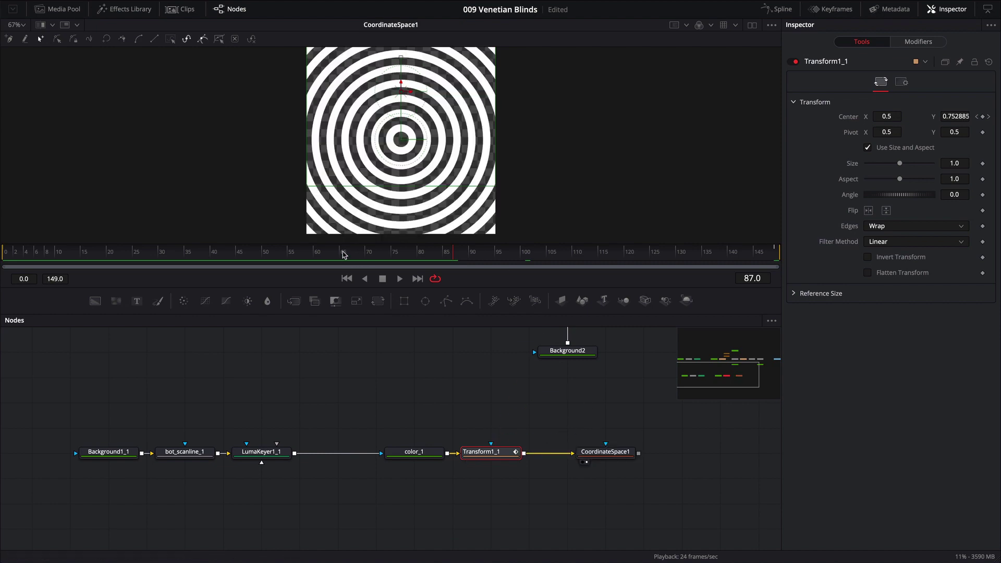
left_click_drag(346, 252, 2, 254)
key("space")
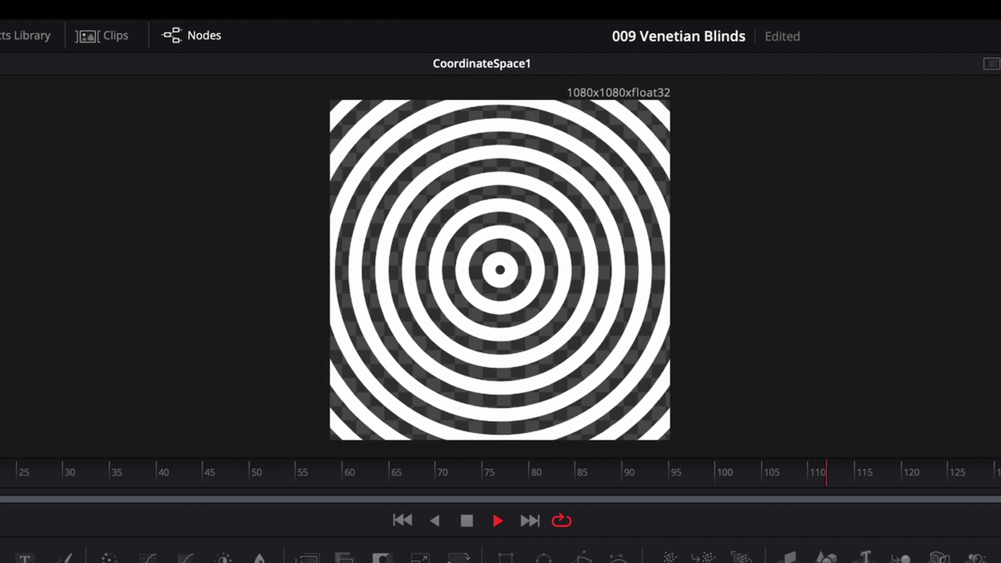
left_click(494, 514)
left_click_drag(633, 485, 32, 522)
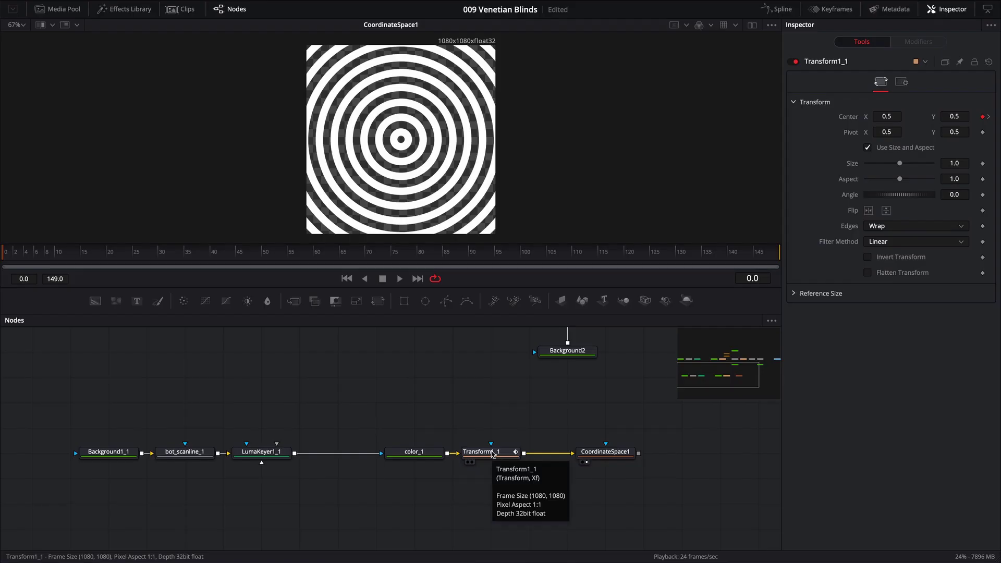
Set Transform1_1's angle to 6.38 so the rings join into a seamless spiral, and play it back with the viewer fitted.
left_click(491, 453)
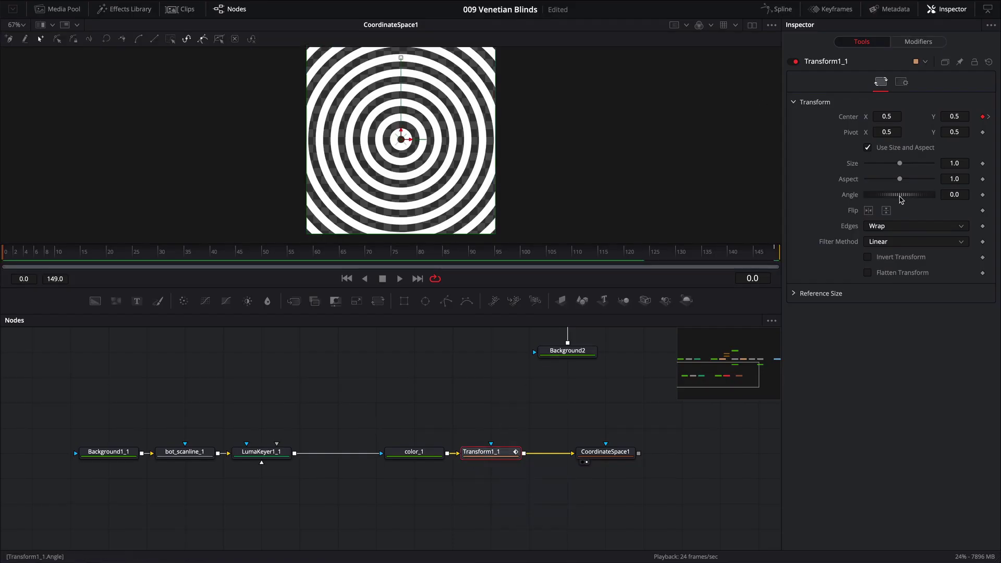
left_click_drag(902, 197, 901, 198)
scroll(409, 143, "up", 2)
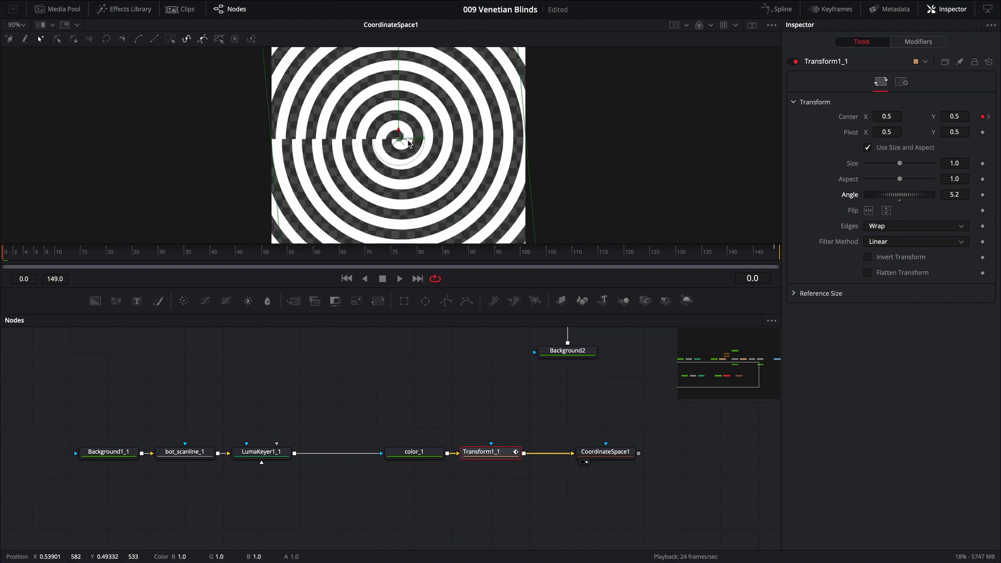
scroll(409, 144, "up", 6)
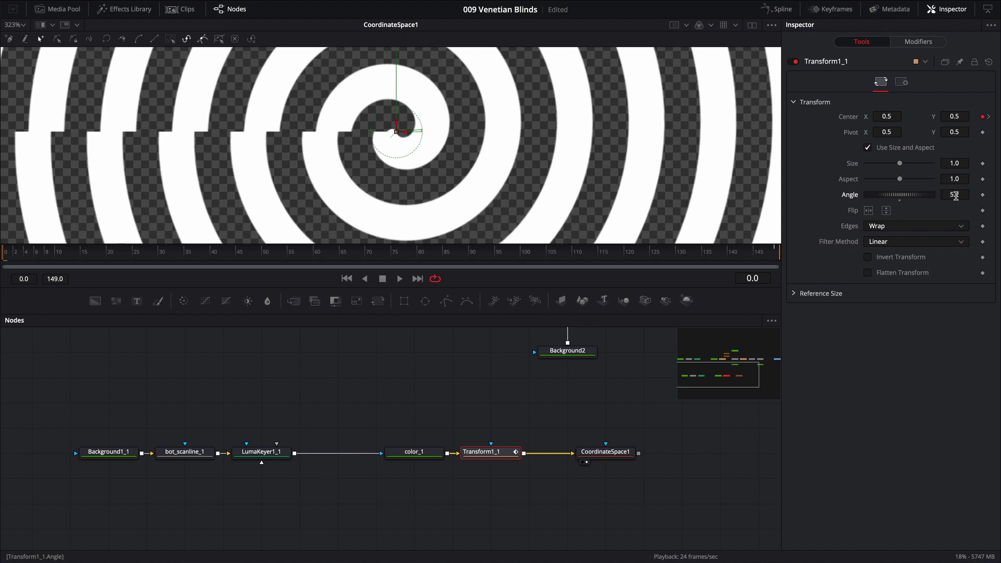
left_click_drag(956, 196, 979, 196)
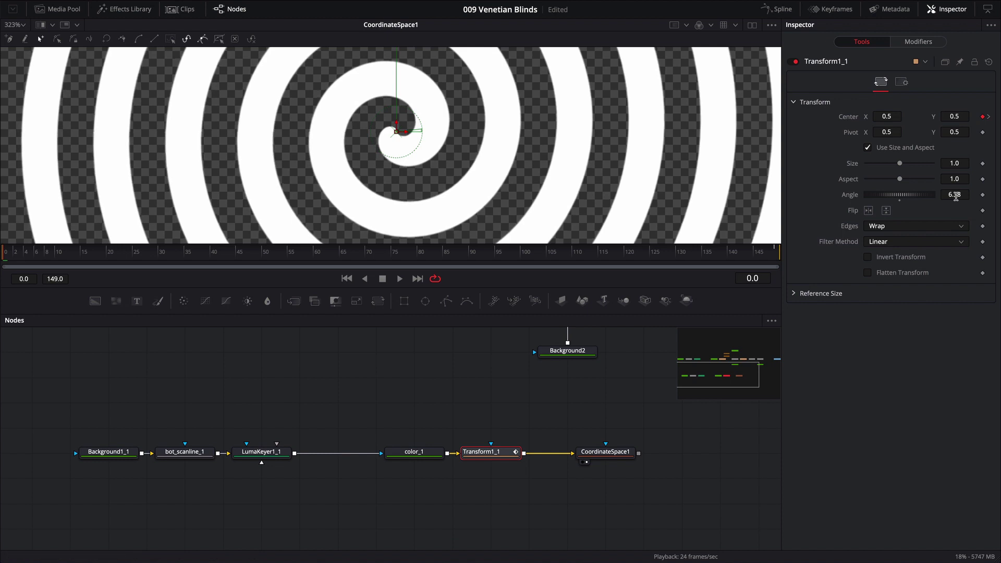
key("ctrl+f")
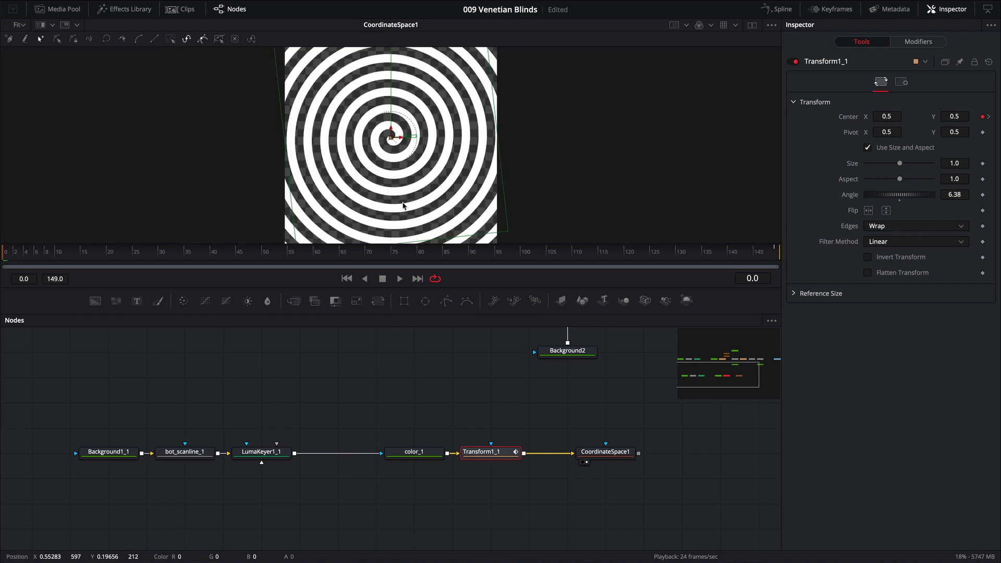
key("space")
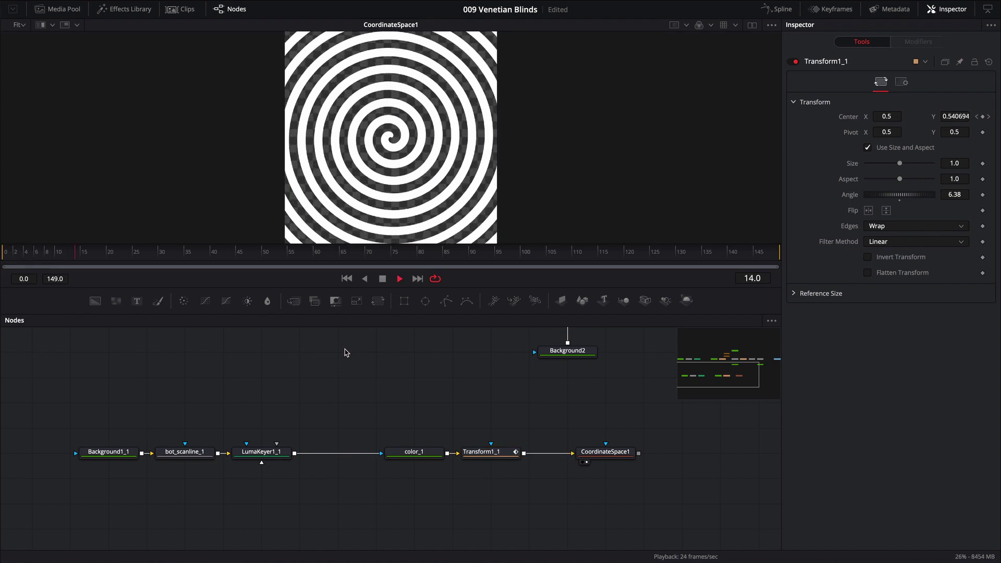